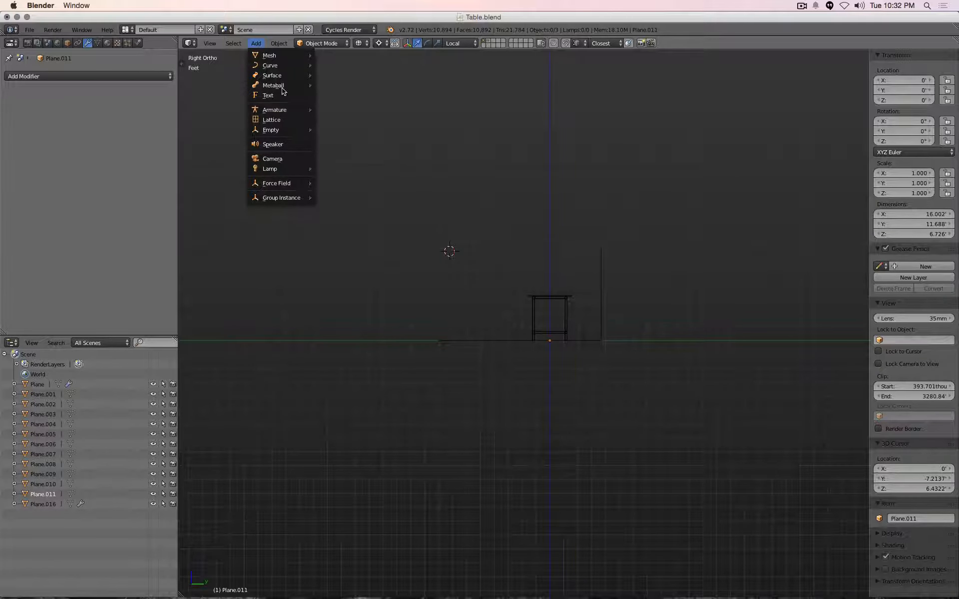
Step: Add a camera and move it away from the table along Y to about -15.65 ft
left_click(274, 159)
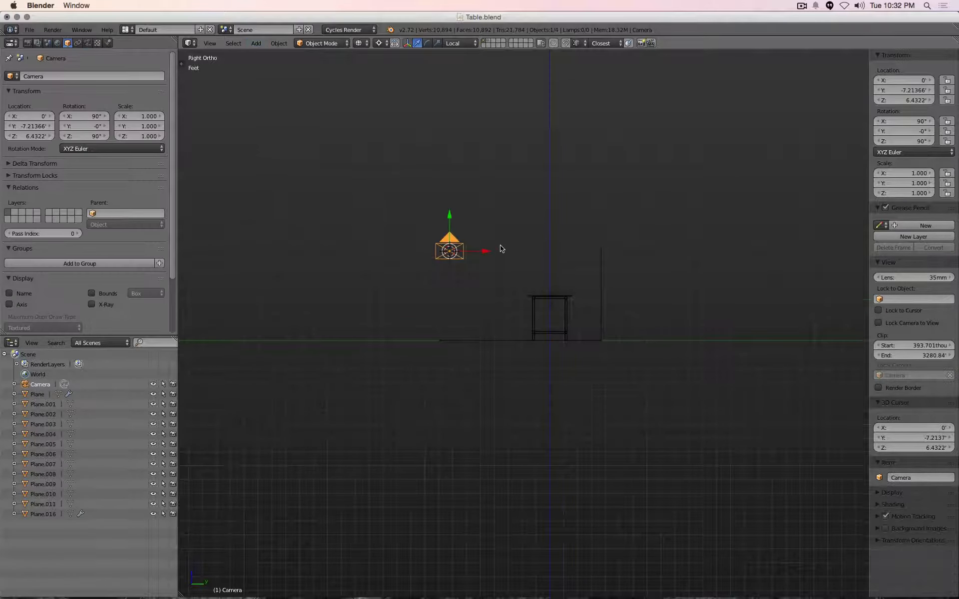
left_click_drag(486, 251, 370, 251)
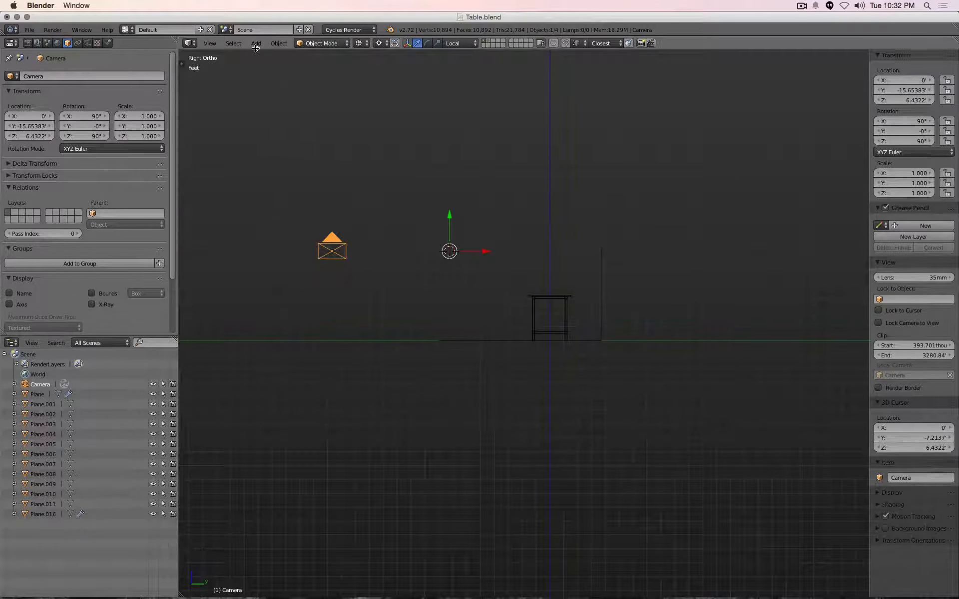
Step: Add an empty, move it along Y to about -2.37 ft in front of the table, and deselect everything
left_click(255, 45)
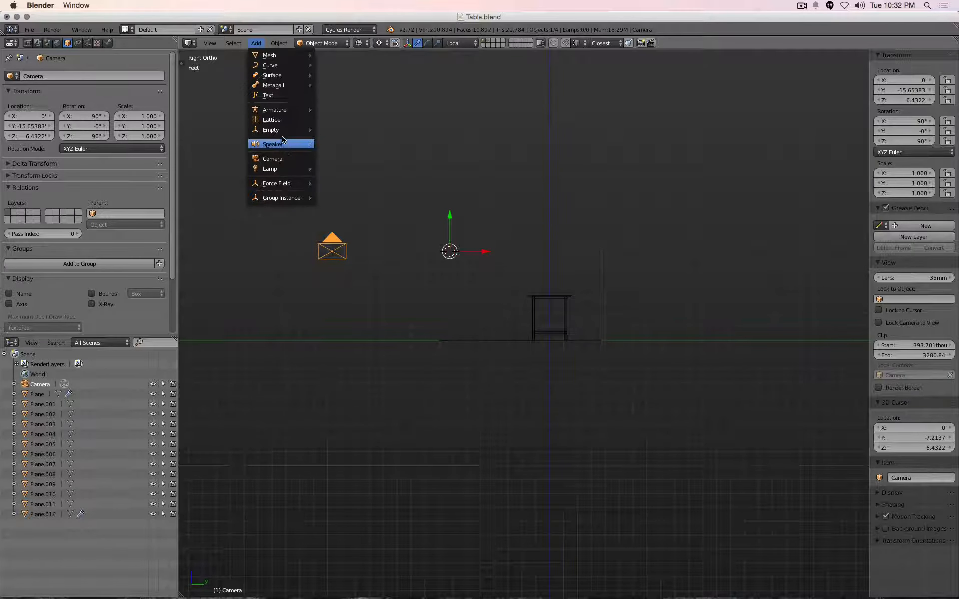
mouse_move(281, 130)
left_click(355, 131)
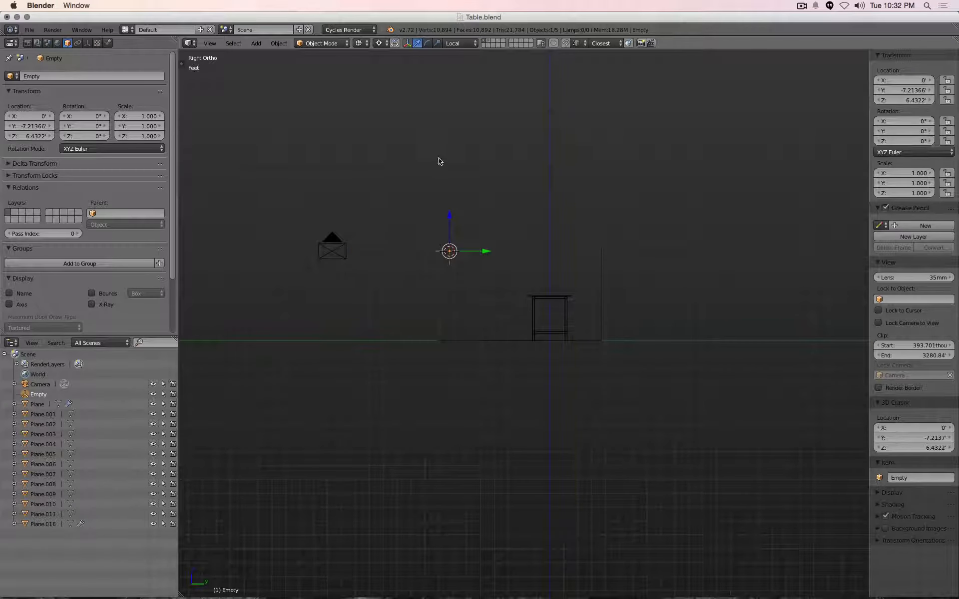
left_click_drag(488, 252, 556, 251)
mouse_move(568, 186)
middle_mouse_down()
mouse_move(589, 231)
mouse_move(585, 225)
middle_mouse_up()
key("z")
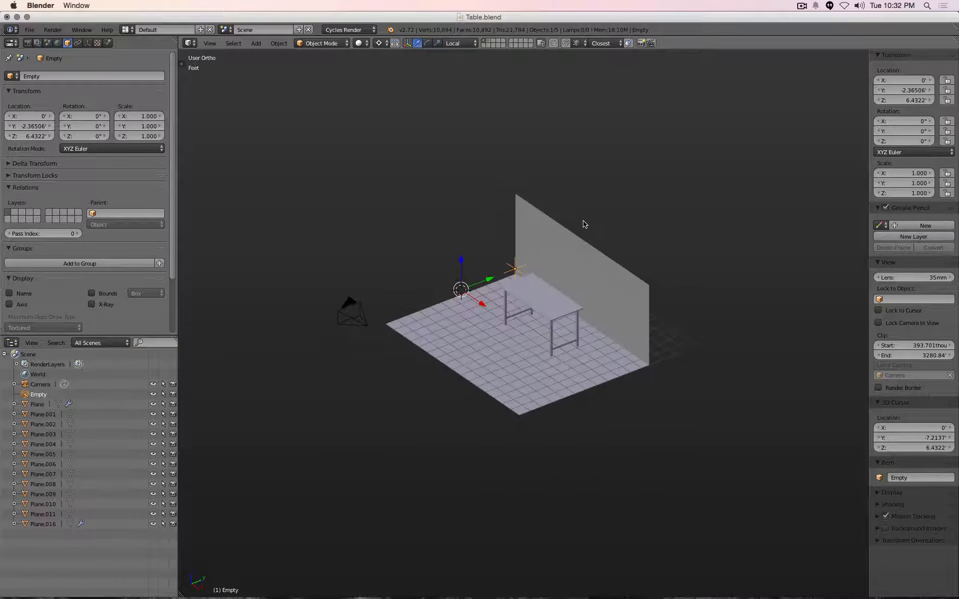
middle_click_drag(663, 186, 610, 188)
key("z")
key("a")
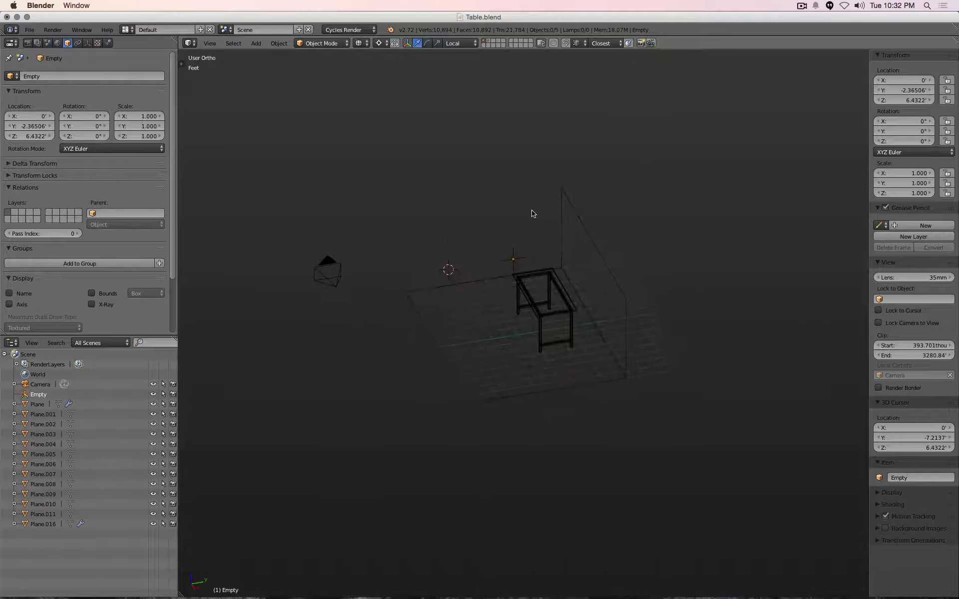
right_click(342, 266)
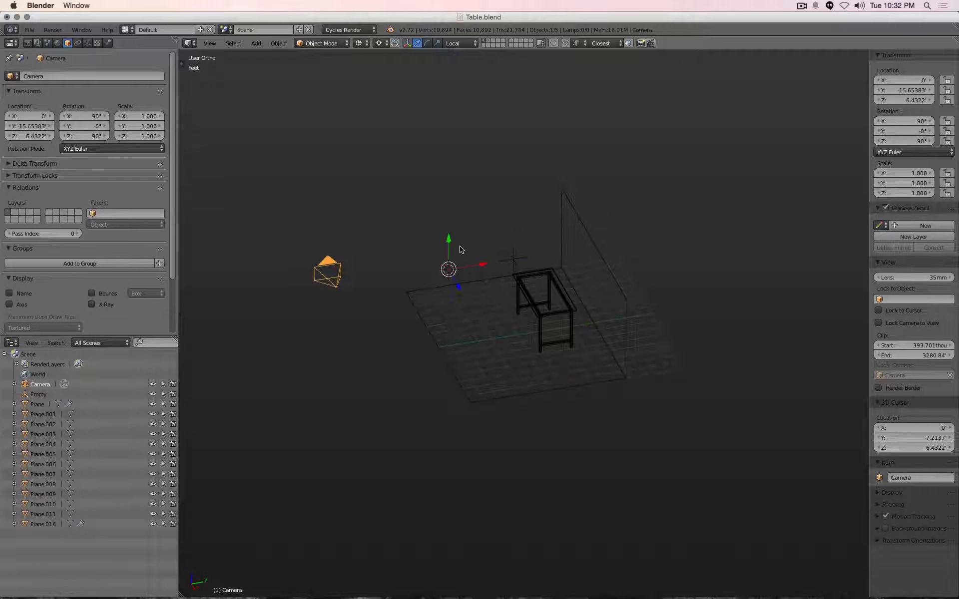
right_click(512, 257, "shift")
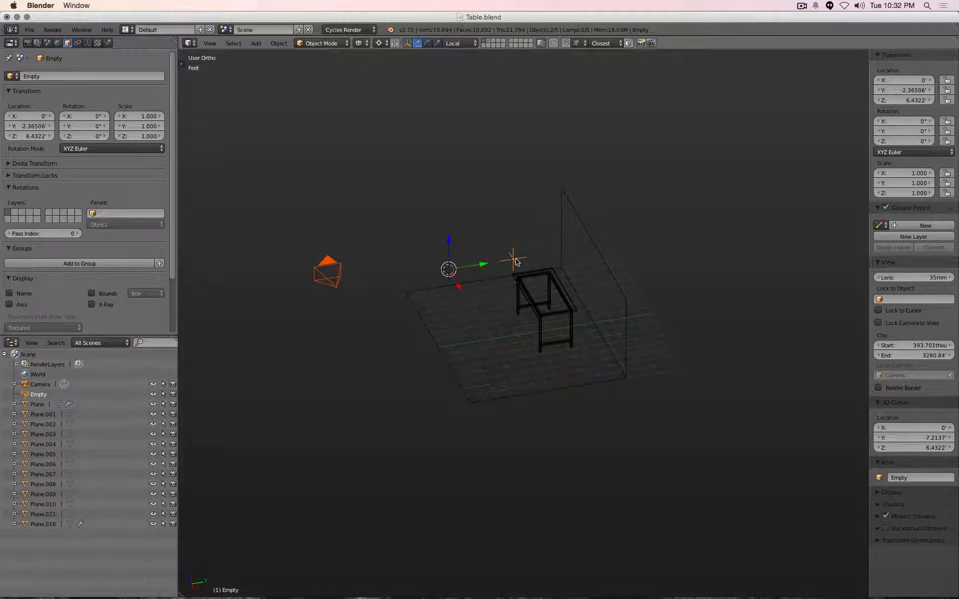
right_click(563, 235, "shift")
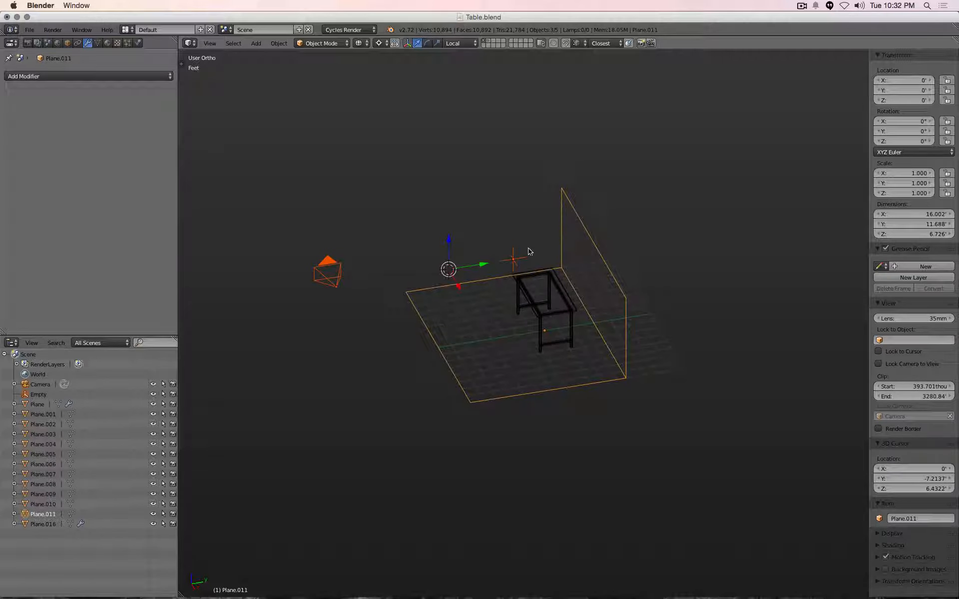
right_click(330, 267)
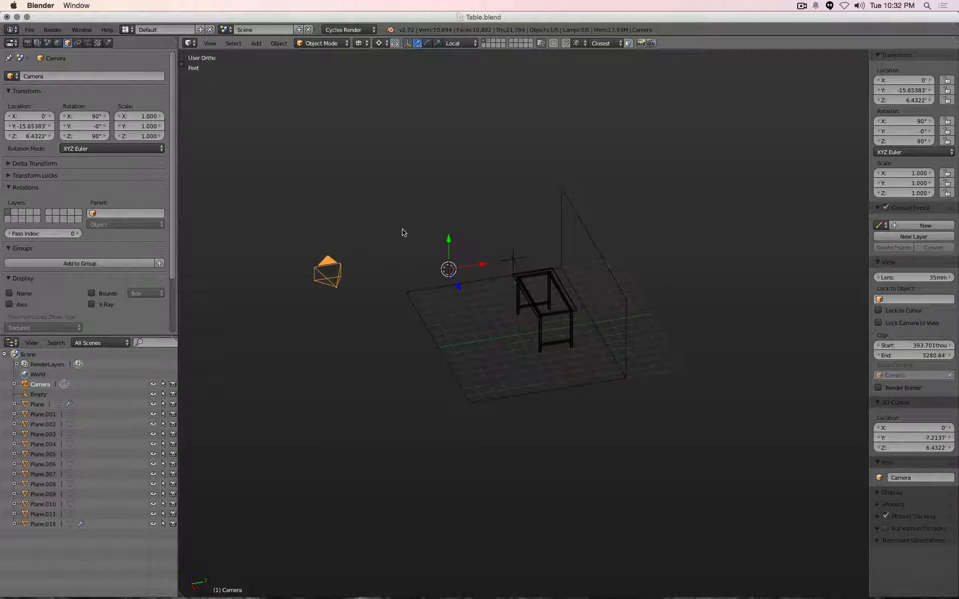
right_click(514, 264, "shift")
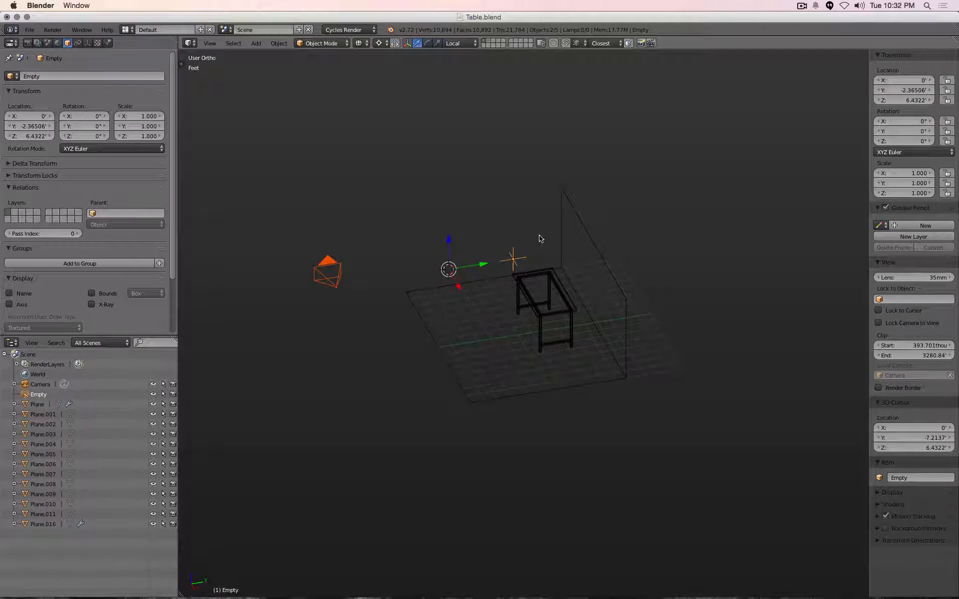
Step: Add a Track To constraint that makes the camera aim at the empty
right_click(330, 266)
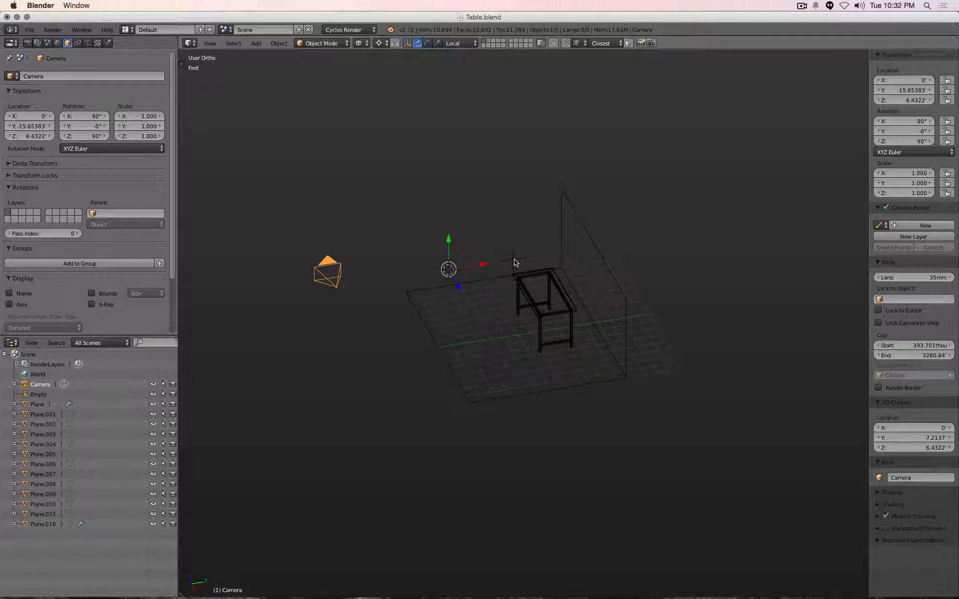
right_click(514, 262, "shift")
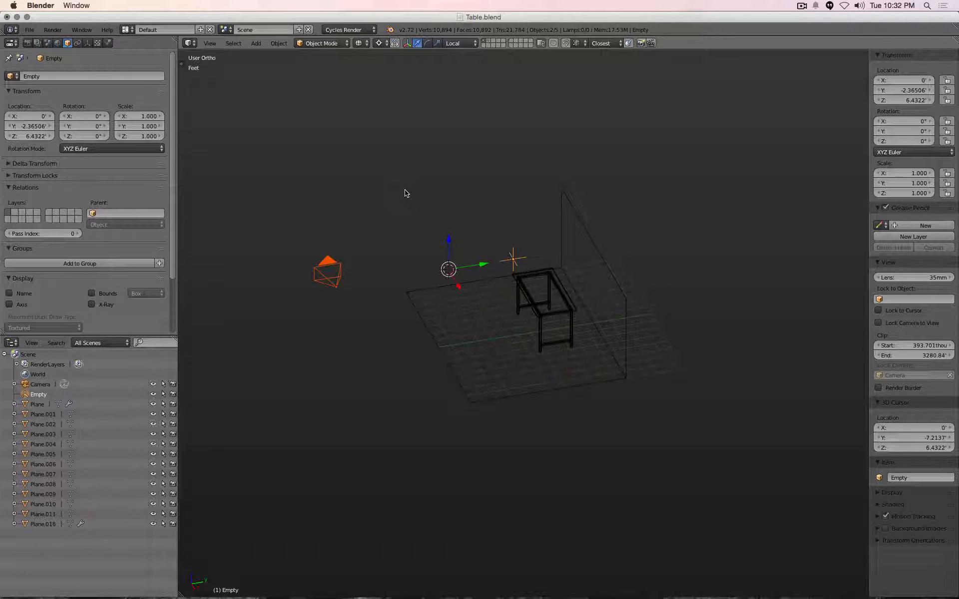
key("ctrl+t")
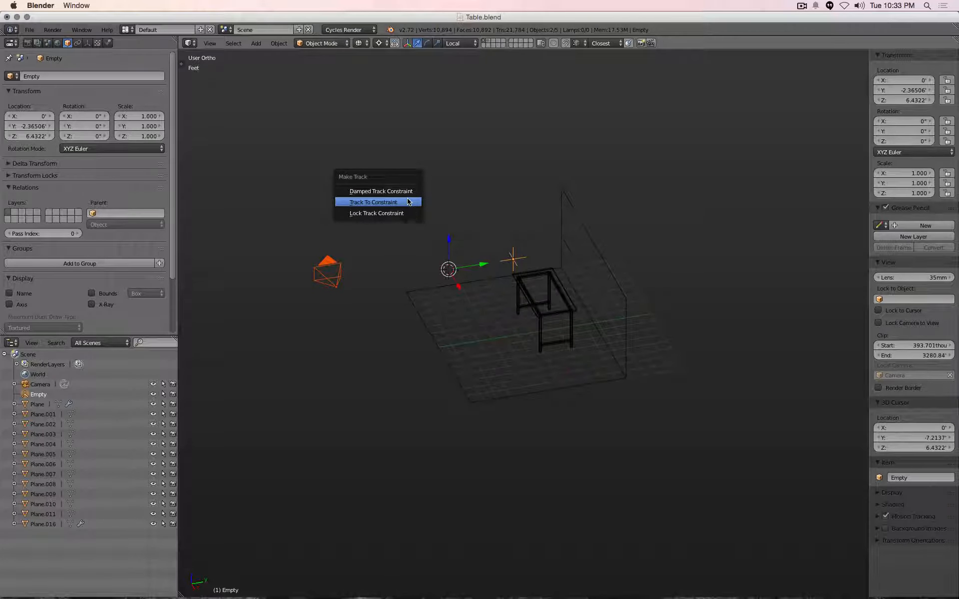
left_click(408, 202)
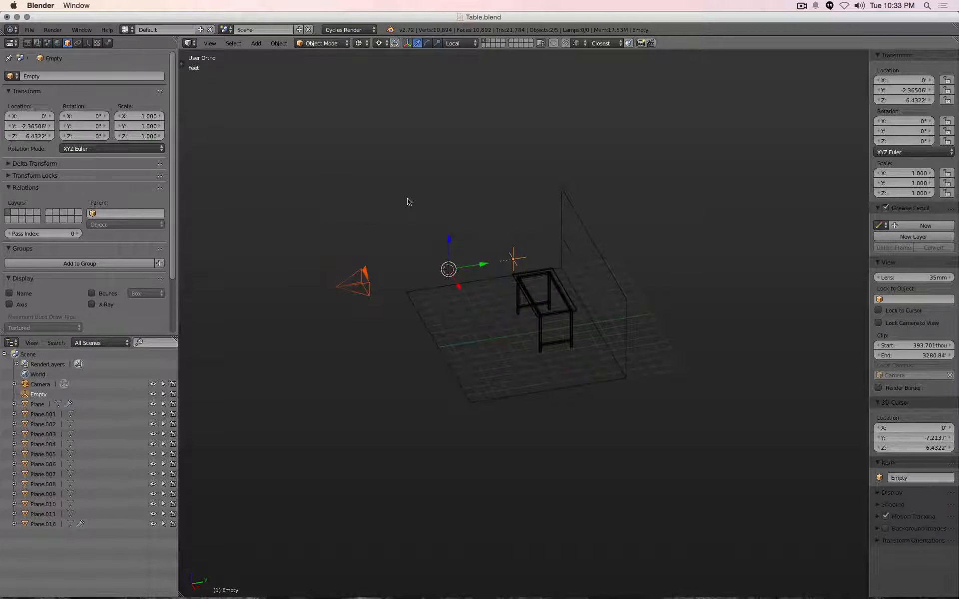
Step: Test the tracking by raising the camera and shifting the empty along X to about -3.38 ft
right_click(373, 270)
left_click_drag(446, 243, 455, 186)
right_click(510, 254)
left_click_drag(464, 290, 460, 260)
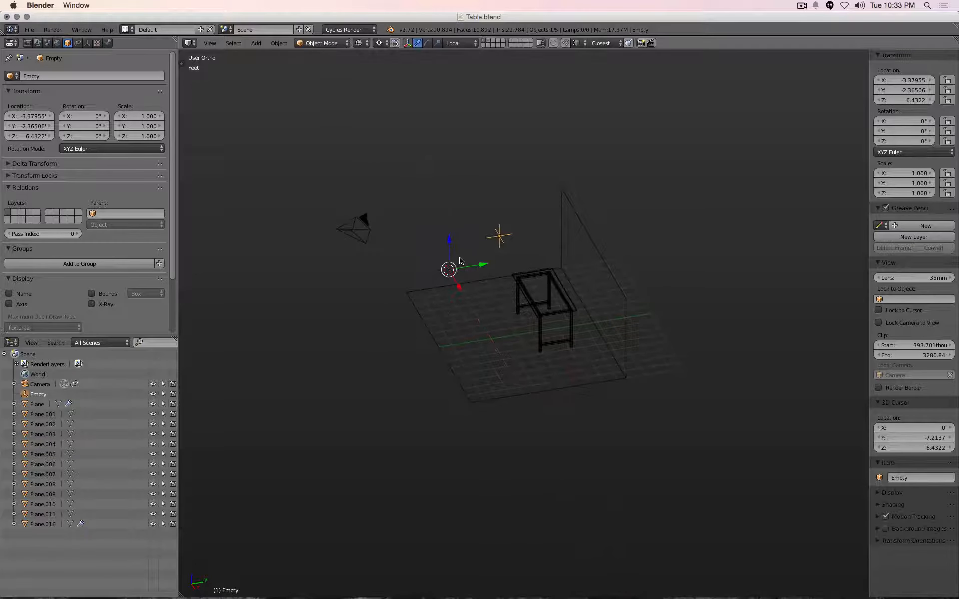
Step: In right view, move the empty to about Y -1.61 ft, Z 3.52 ft and the camera to about Y -16.48 ft, Z 6.06 ft
key("KP_3")
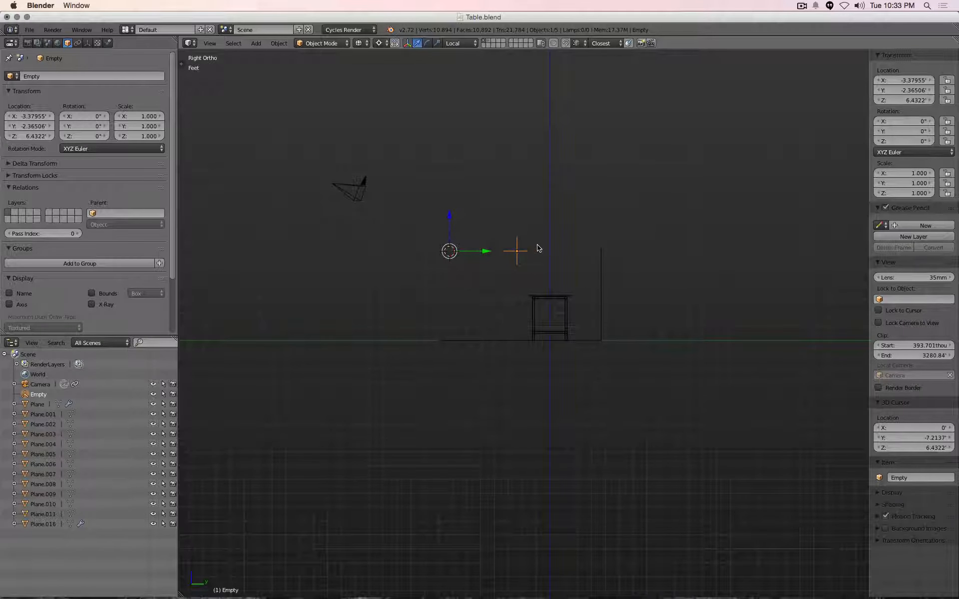
key("g")
left_click(550, 288)
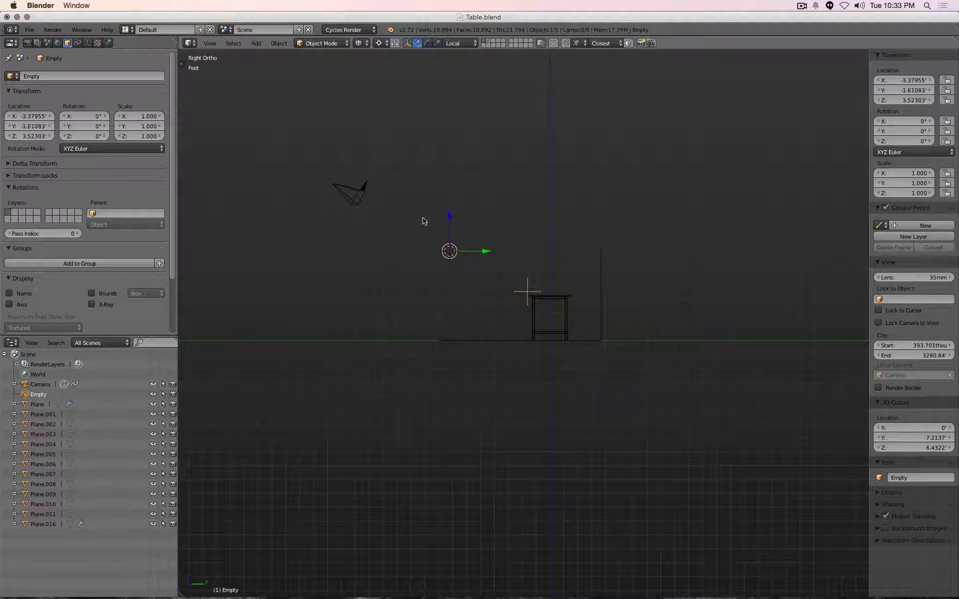
right_click(358, 195)
key("g")
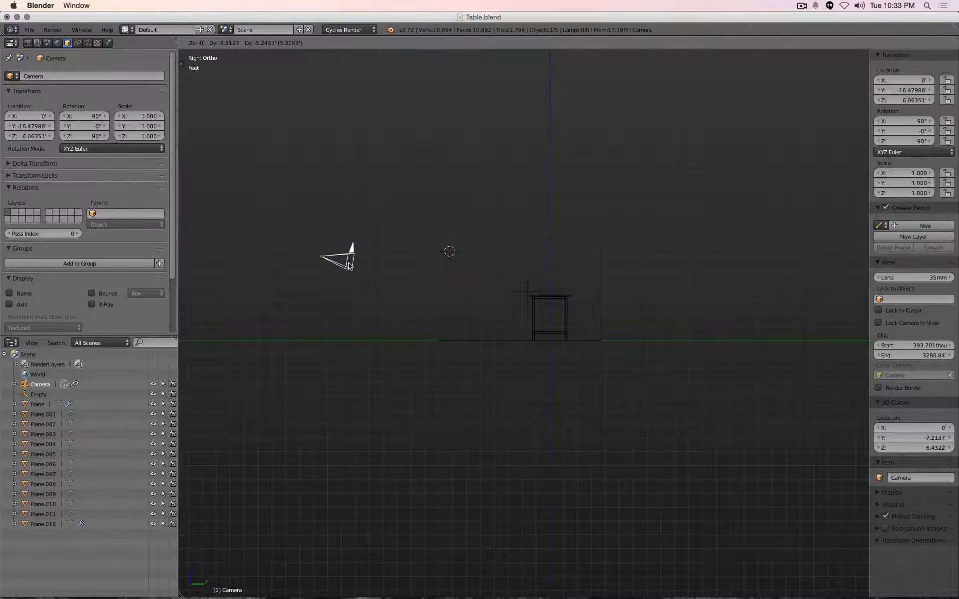
left_click(349, 266)
Step: In top view, move the camera toward negative X and the empty to about X 1.25 in, Y -1.07 ft near the table's front edge
key("KP_7")
key("g")
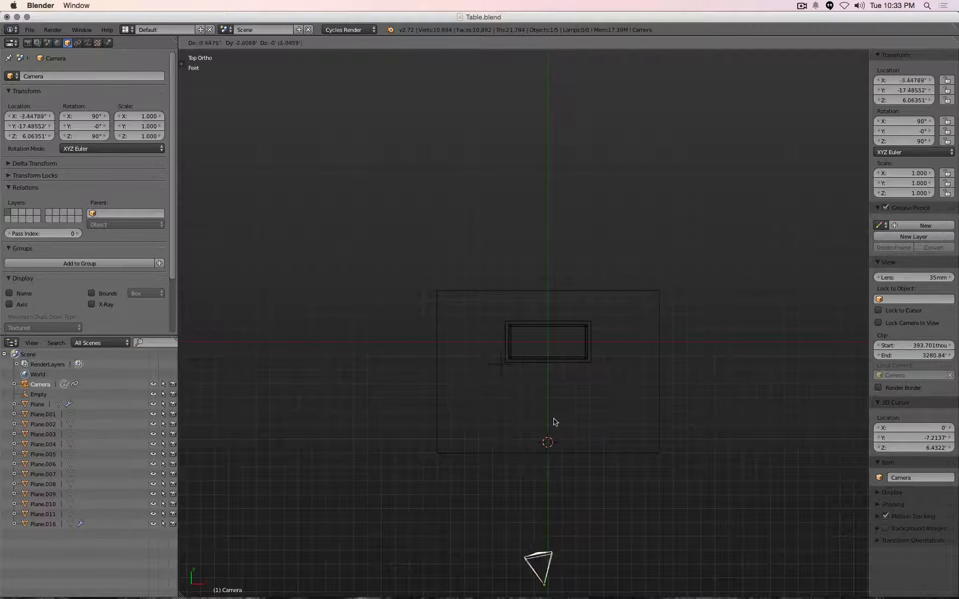
left_click(413, 378)
right_click(496, 367)
key("g")
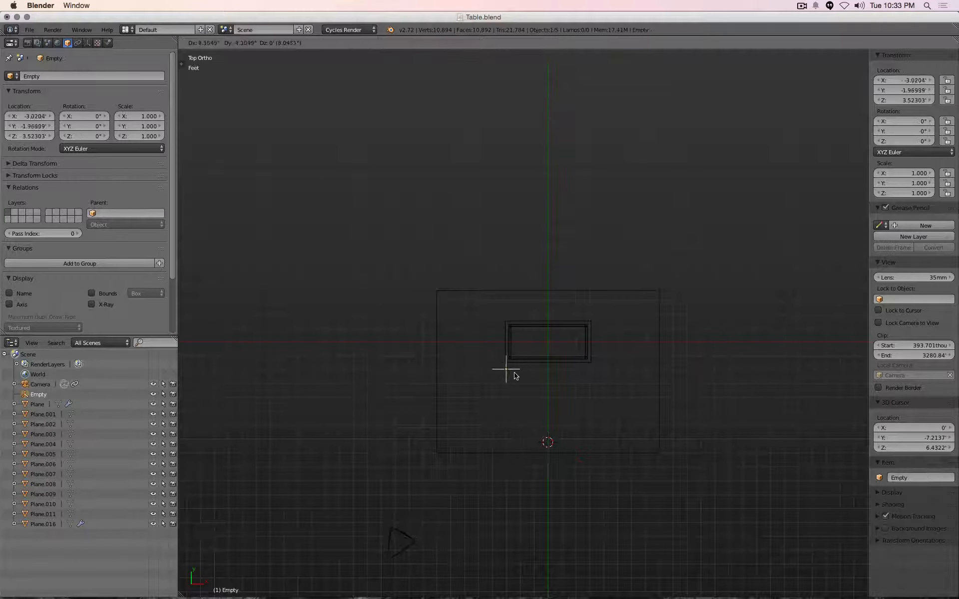
left_click(547, 354)
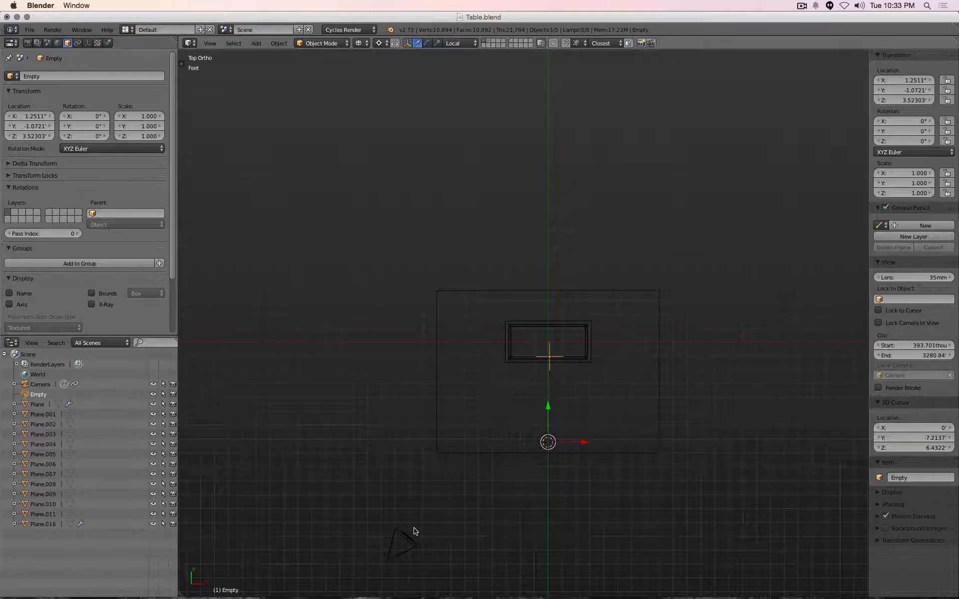
Step: Reposition the camera in top view to about X -12.68 ft, Y -14.76 ft
right_click(402, 540)
key("g")
left_click(407, 515)
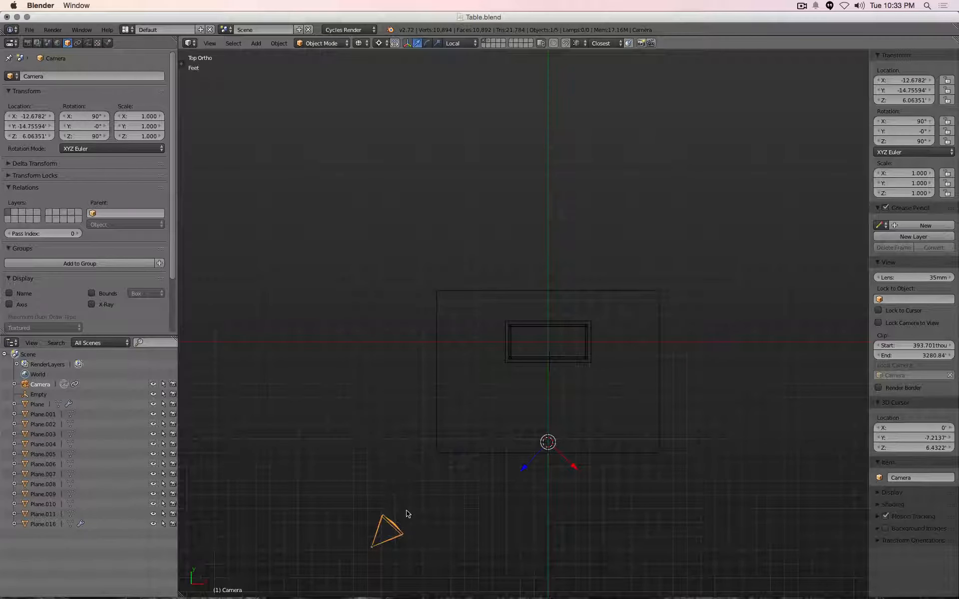
Step: Reposition the empty just above the tabletop at about X -1.44 ft, Y -8.56 in, Z 4.17 ft, using top and right views
right_click(550, 367)
key("g")
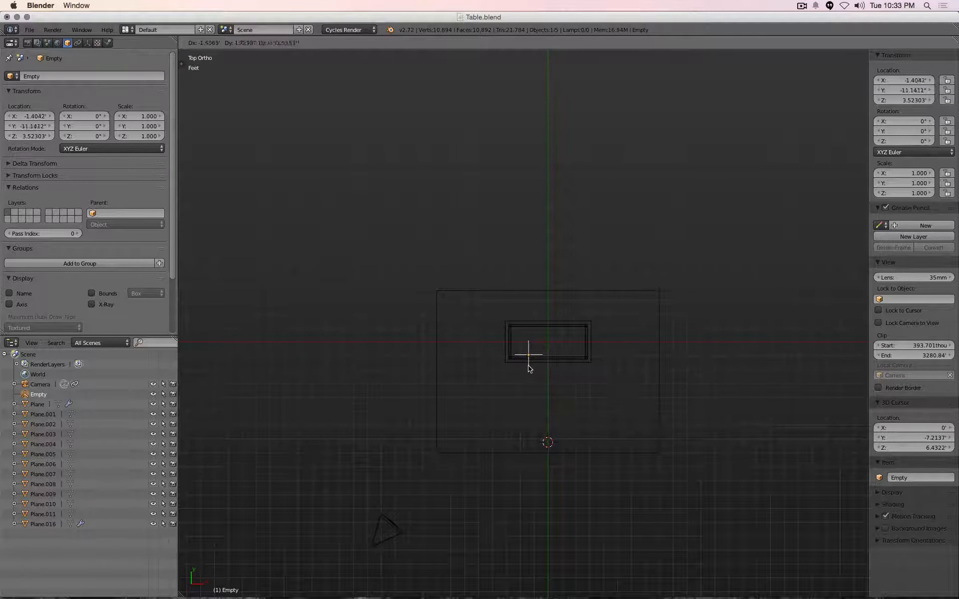
left_click(530, 379)
key("KP_3")
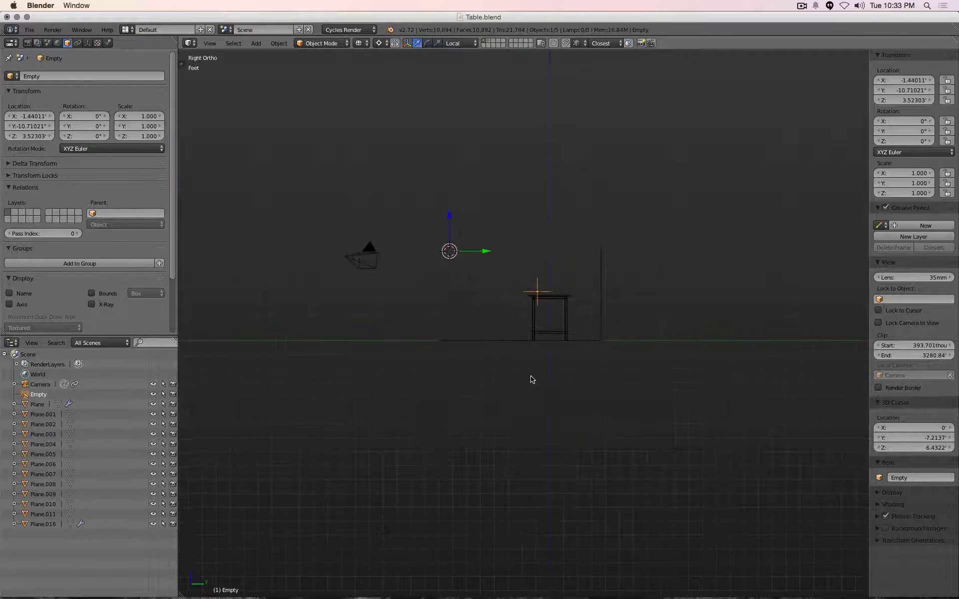
key("g")
left_click(549, 320)
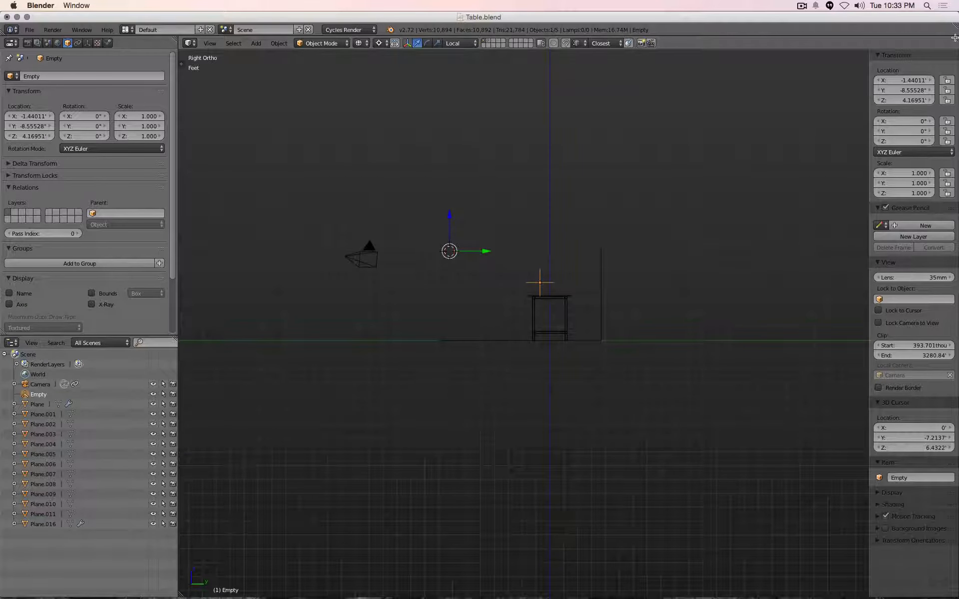
Step: Split the 3D view into two upper areas and one lower area, and show the camera's view in the second upper area
left_click_drag(954, 38, 886, 437)
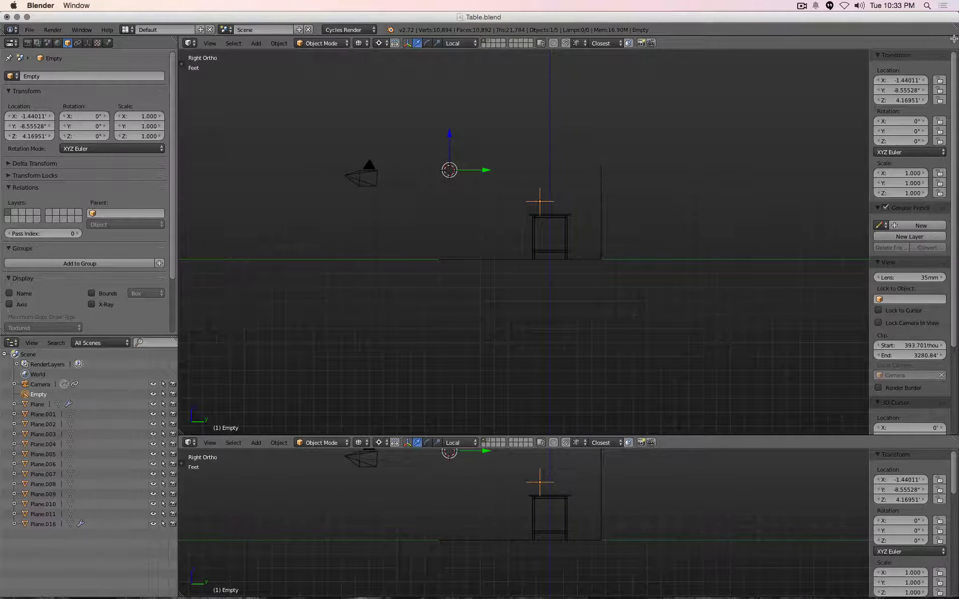
left_click_drag(953, 39, 588, 88)
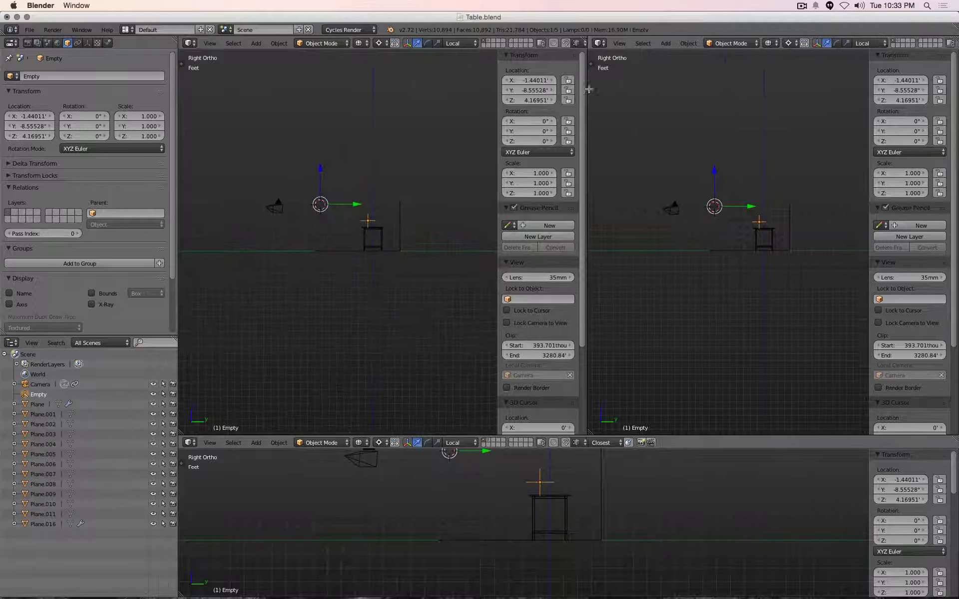
right_click(670, 207)
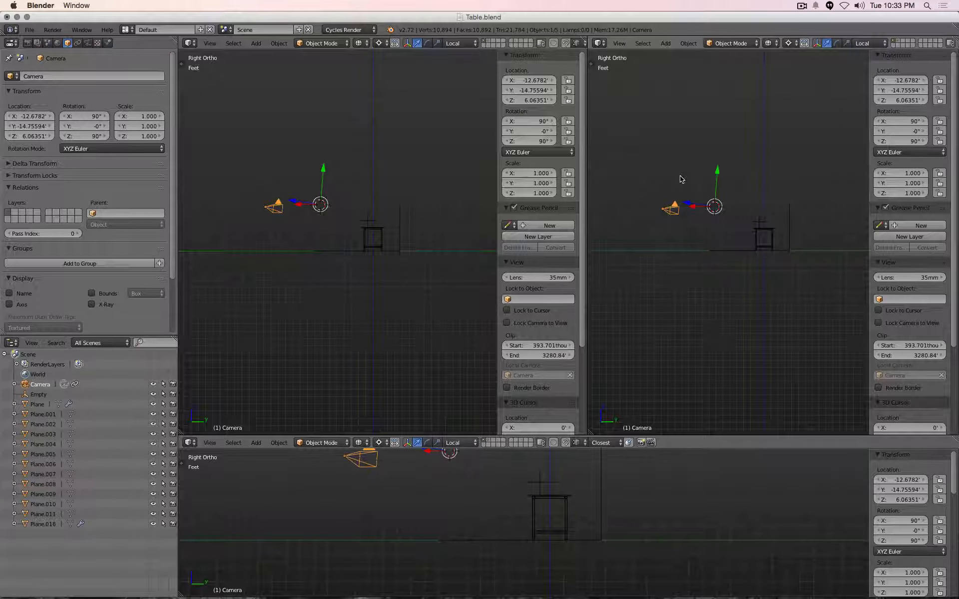
key("KP_0")
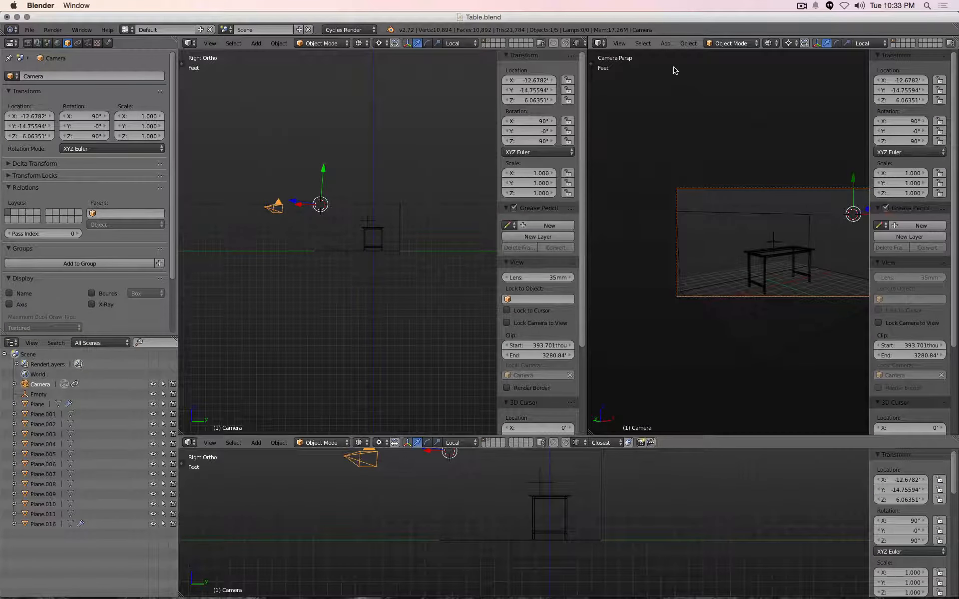
Step: Toggle the second upper area out of the active camera's view and back into it
left_click(619, 44)
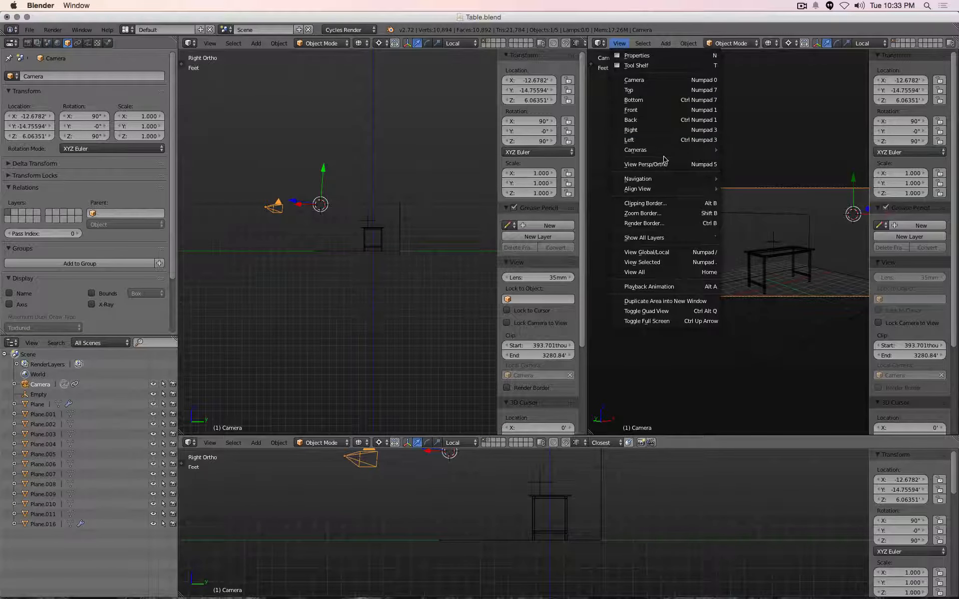
mouse_move(664, 150)
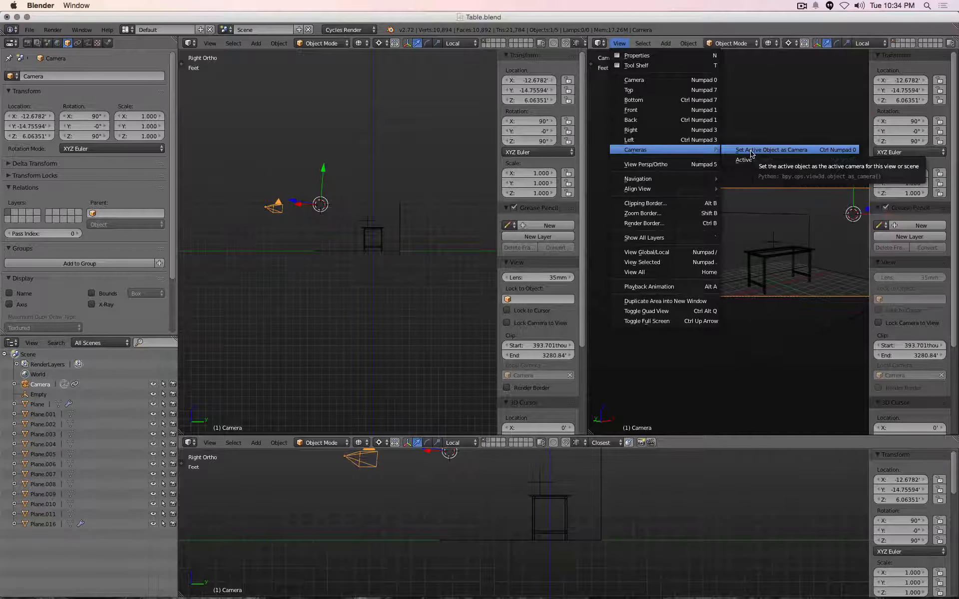
left_click(747, 161)
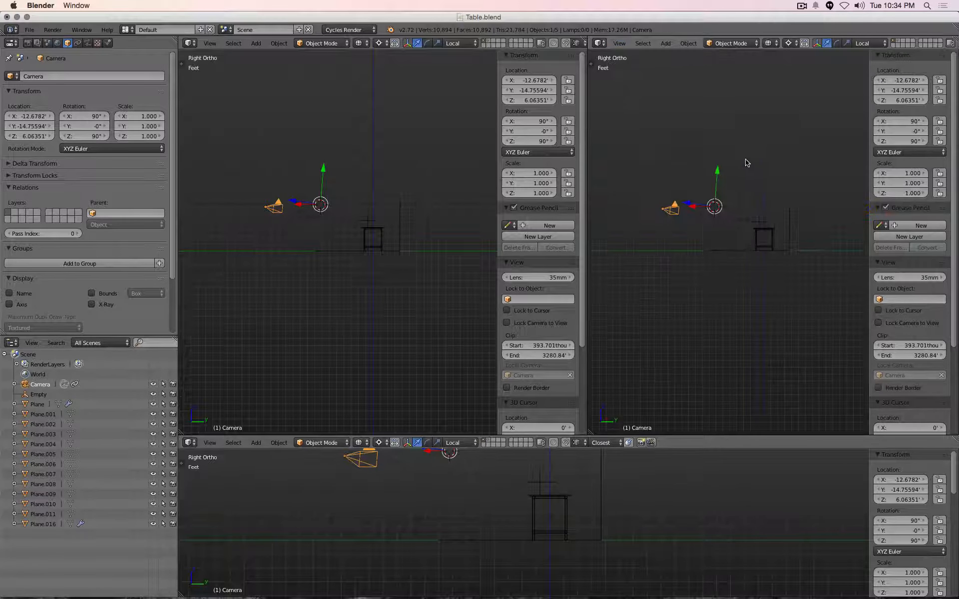
left_click(619, 45)
mouse_move(632, 150)
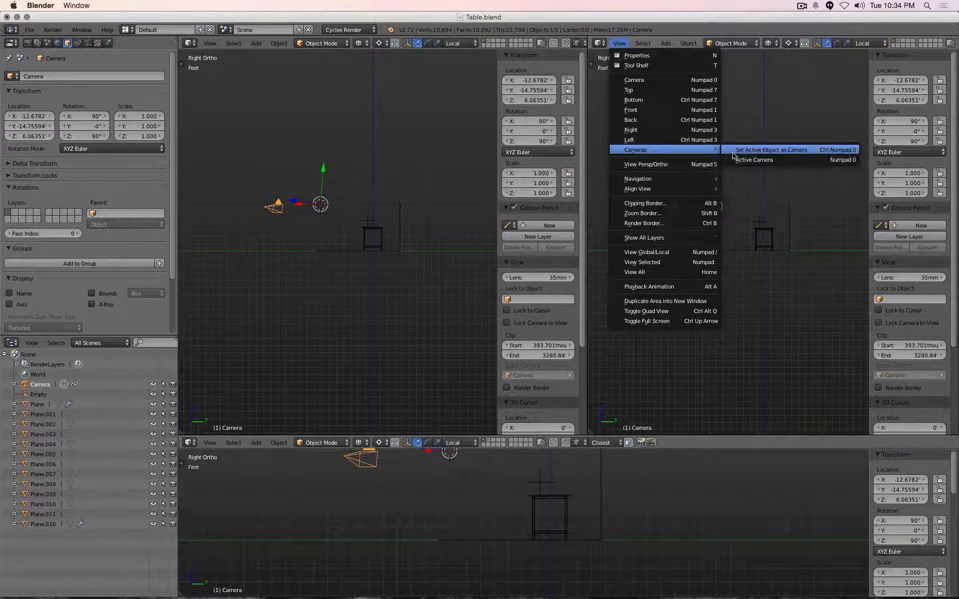
left_click(743, 159)
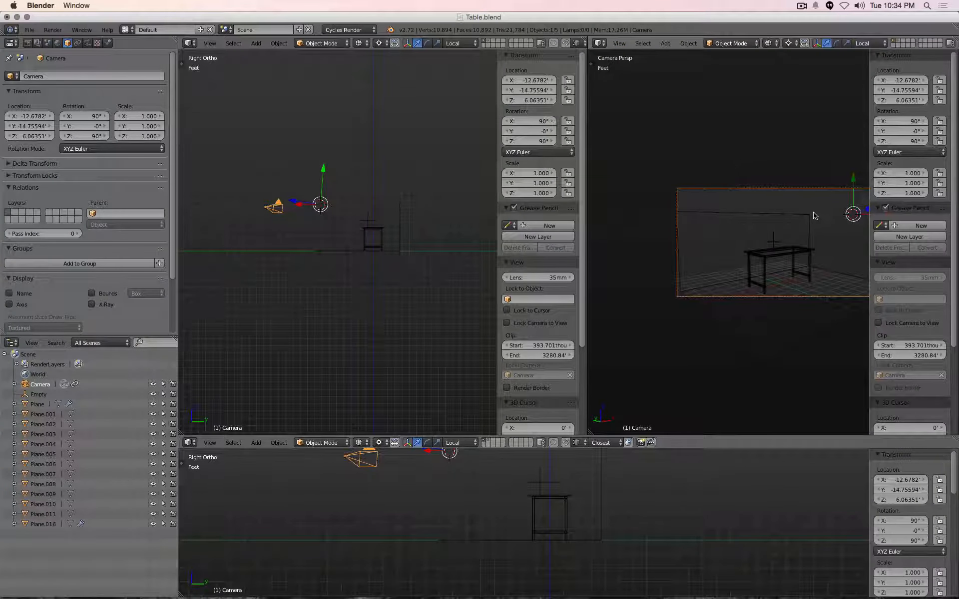
Step: Fit the camera frame within the second upper area with its sidebar hidden, and display that area in solid shading
key("n")
key("Home")
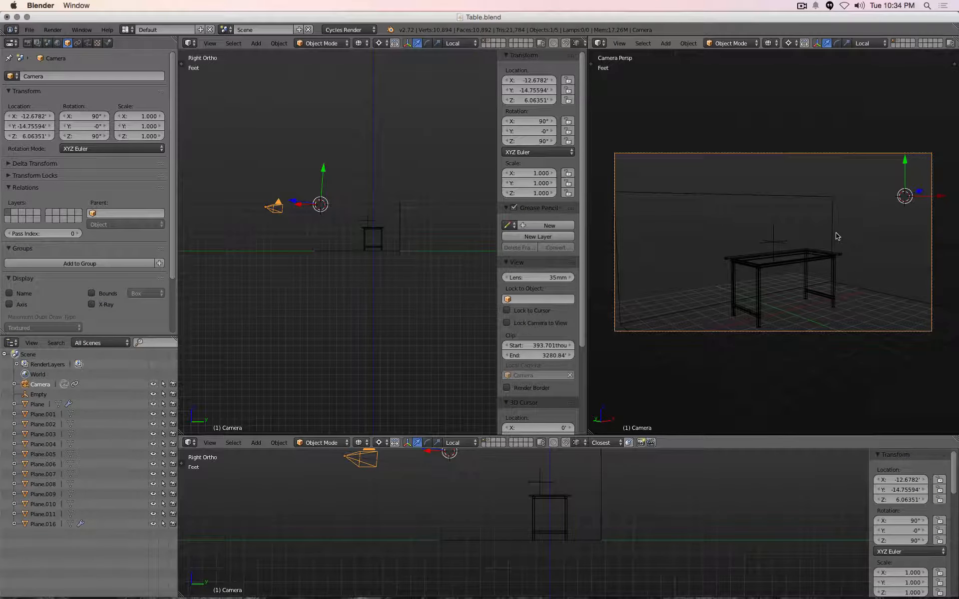
key("z")
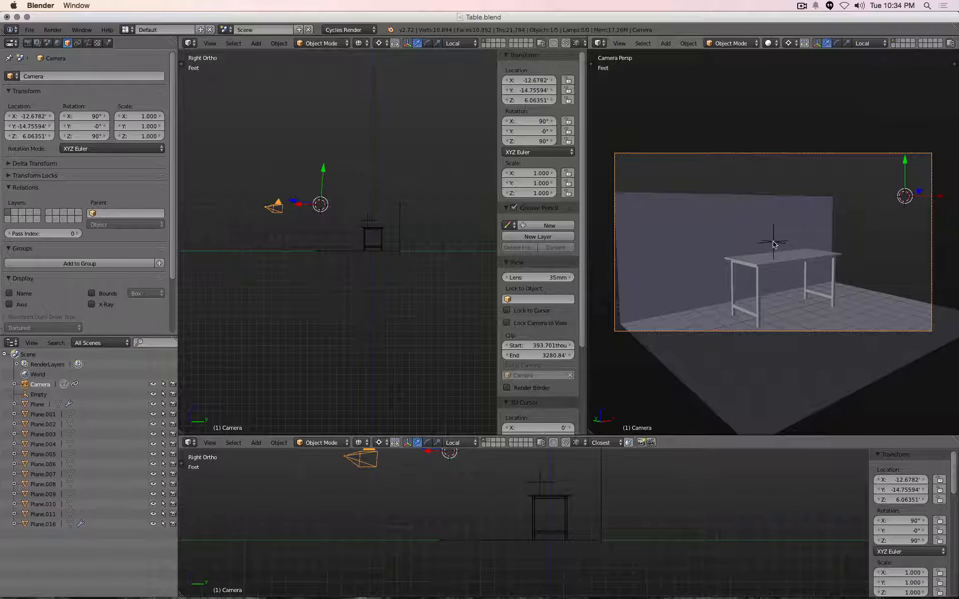
Step: Reposition the camera's target empty in the camera view to about X -2.18 ft, Y -5.12 in, Z 2.99 ft
right_click(774, 244)
key("g")
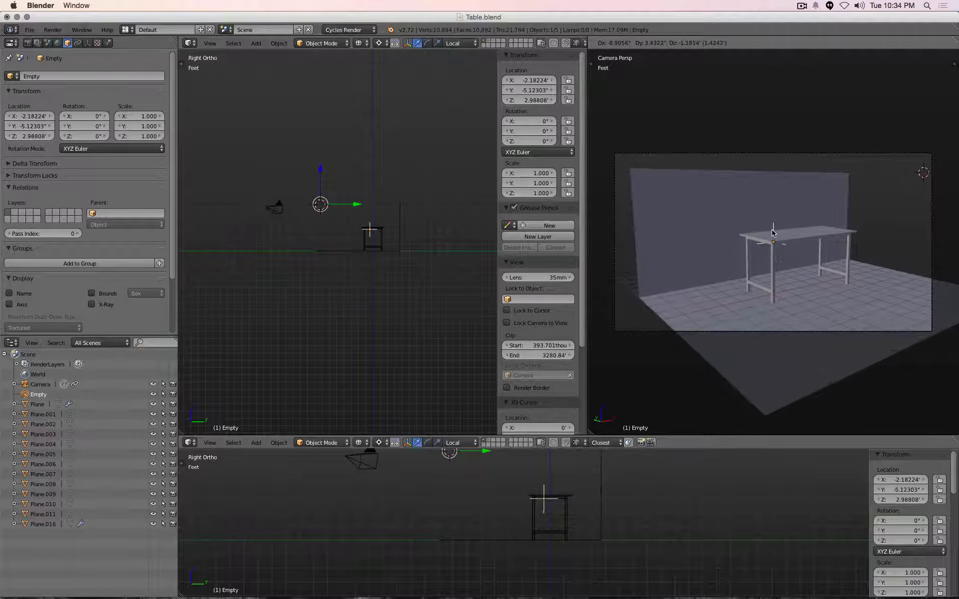
left_click(772, 234)
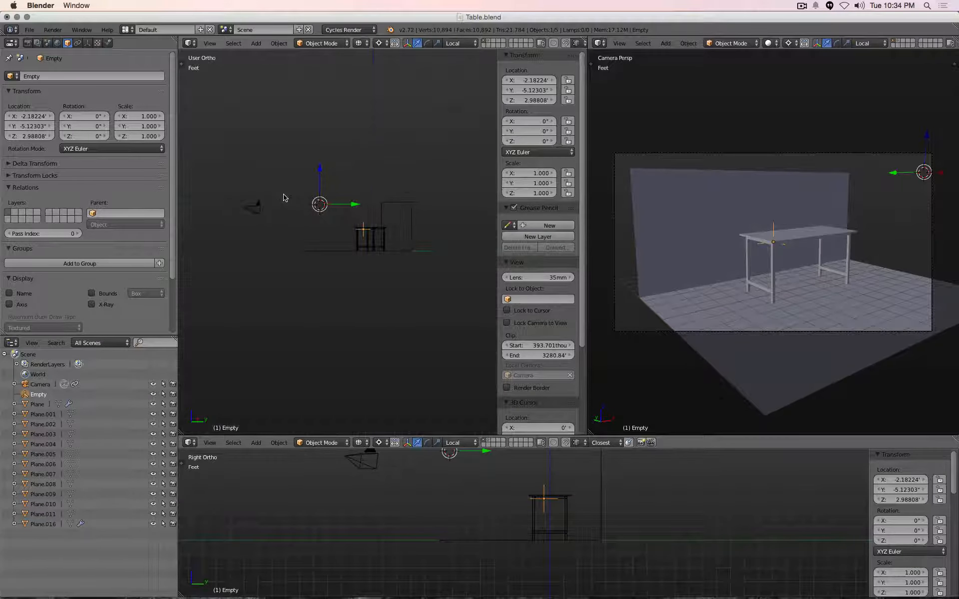
Step: Reposition the camera in top view closer to the table, at about X -7.61 ft, Y -13.39 ft
key("KP_7")
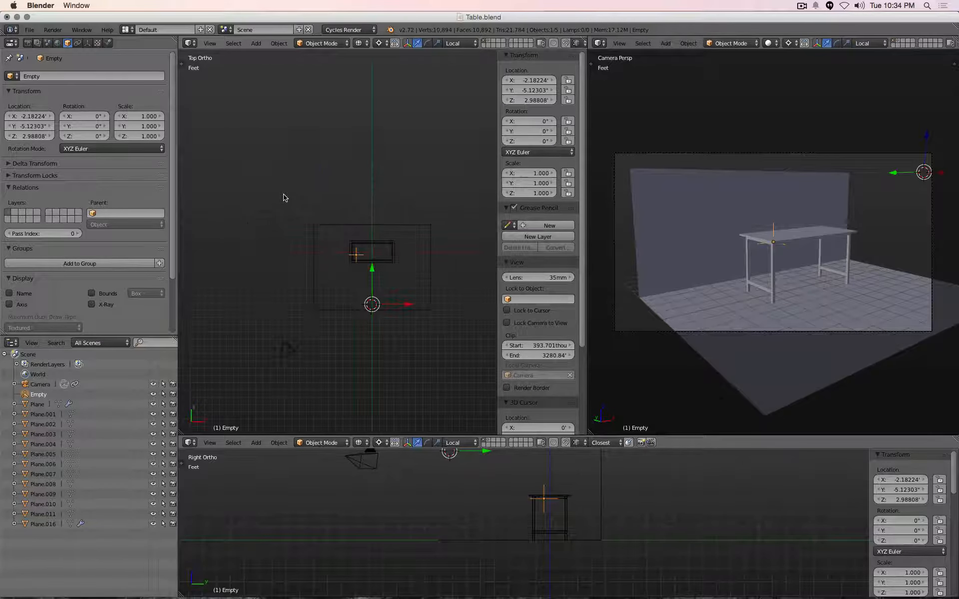
right_click(284, 352)
key("g")
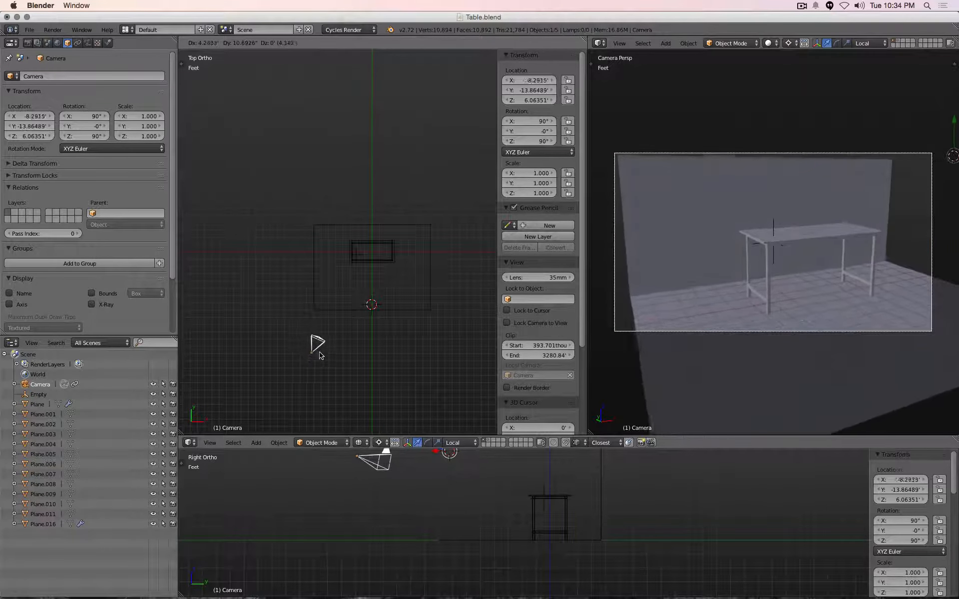
left_click(322, 349)
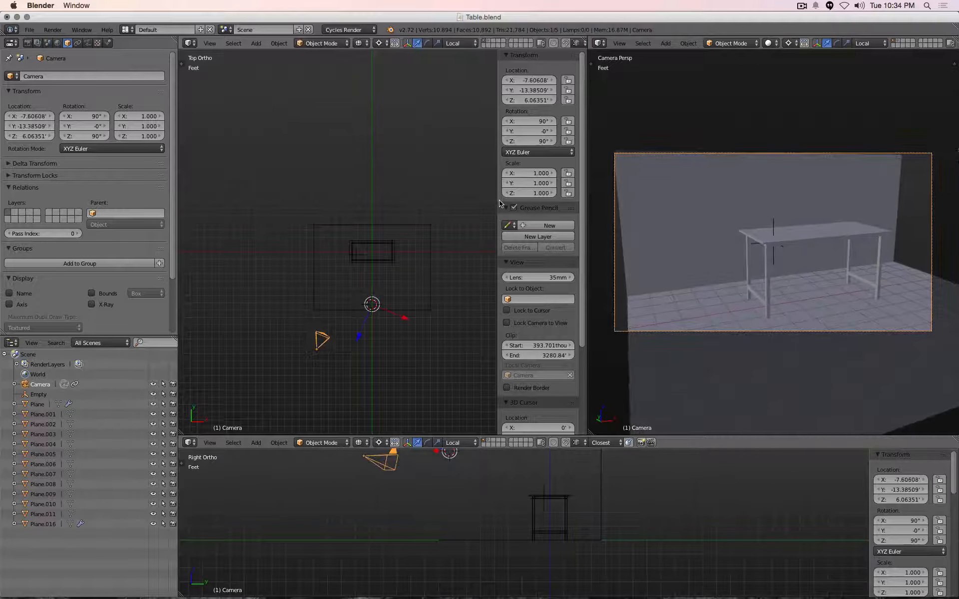
Step: Move the empty and camera together along local X, placing the empty at about X 133 thou, and lower the camera to about Z 5.55 ft
right_click(774, 225)
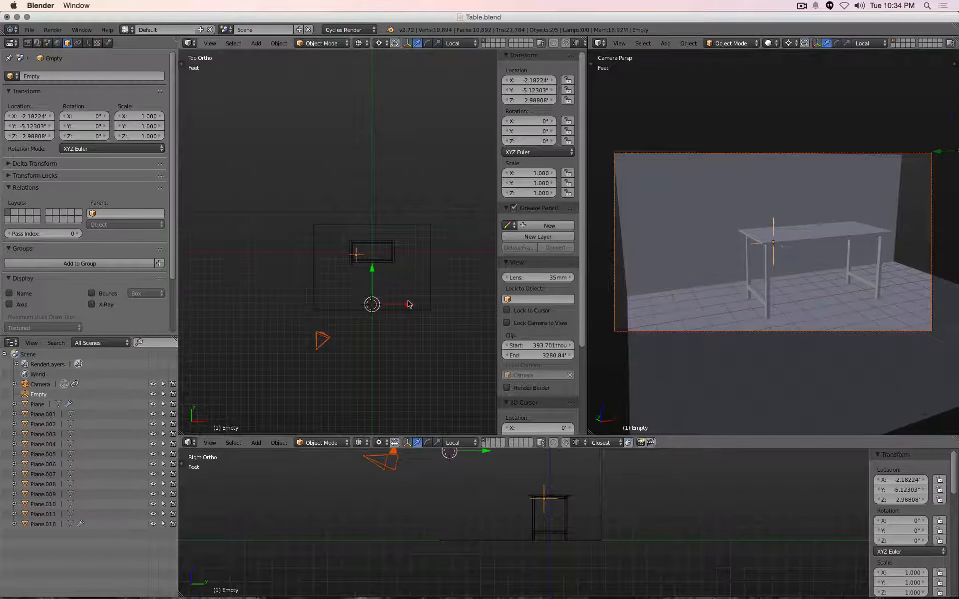
left_click_drag(408, 304, 423, 303)
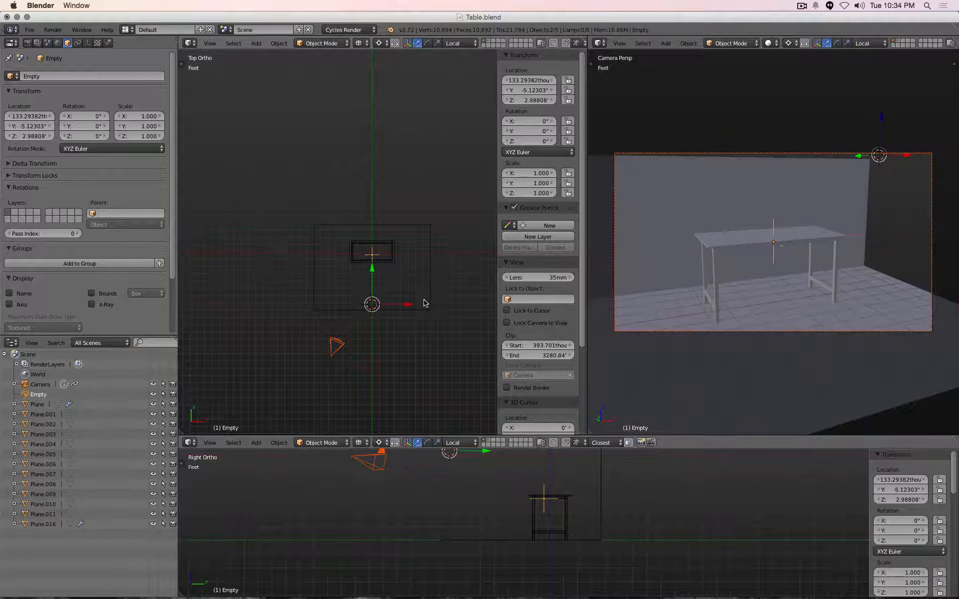
right_click(346, 343)
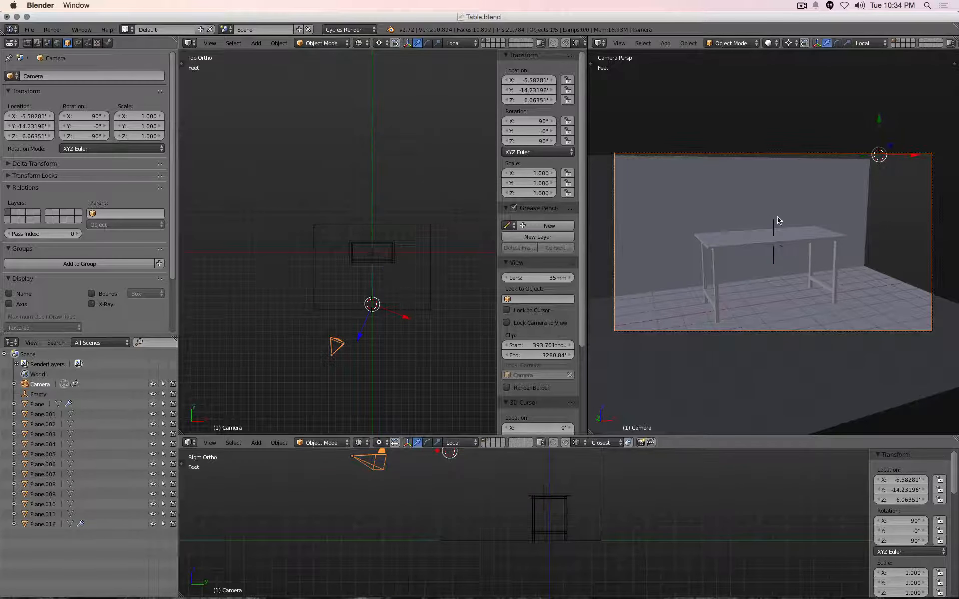
key("g")
left_click(839, 171)
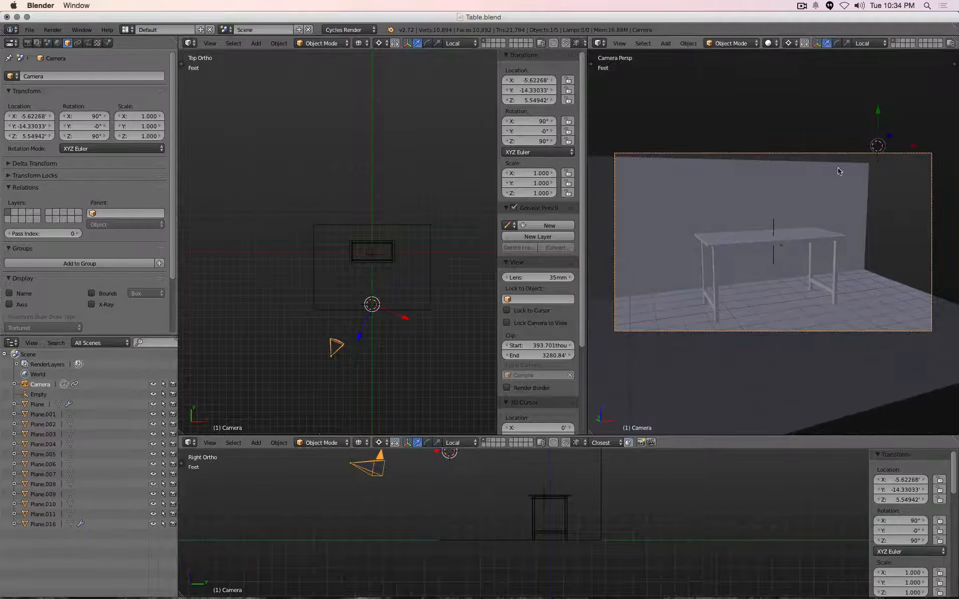
Step: Set the pivot point to Active Element and lower the camera's target empty to about Z 2.24 ft
right_click(775, 224)
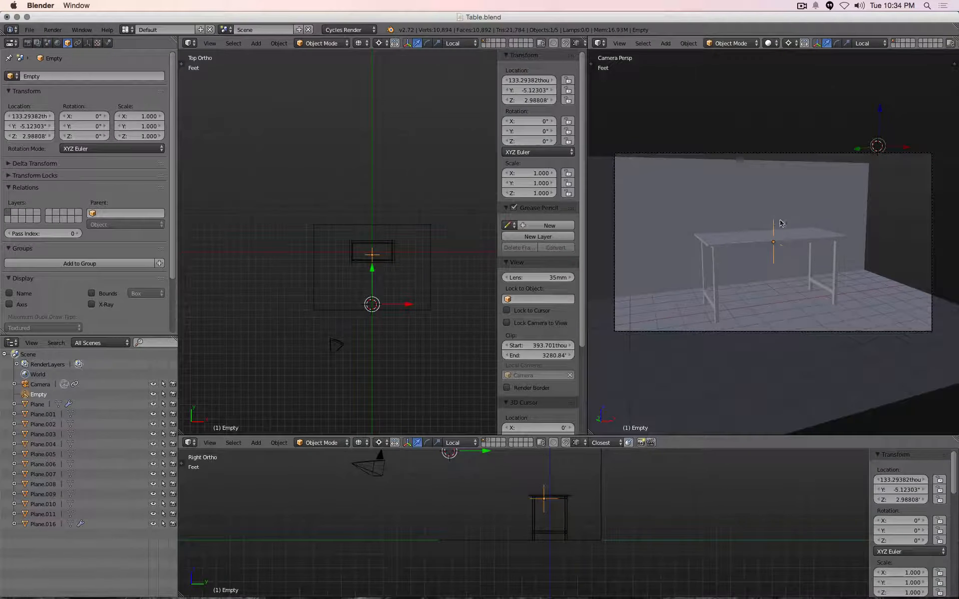
key("g")
left_click(881, 115)
left_click(787, 43)
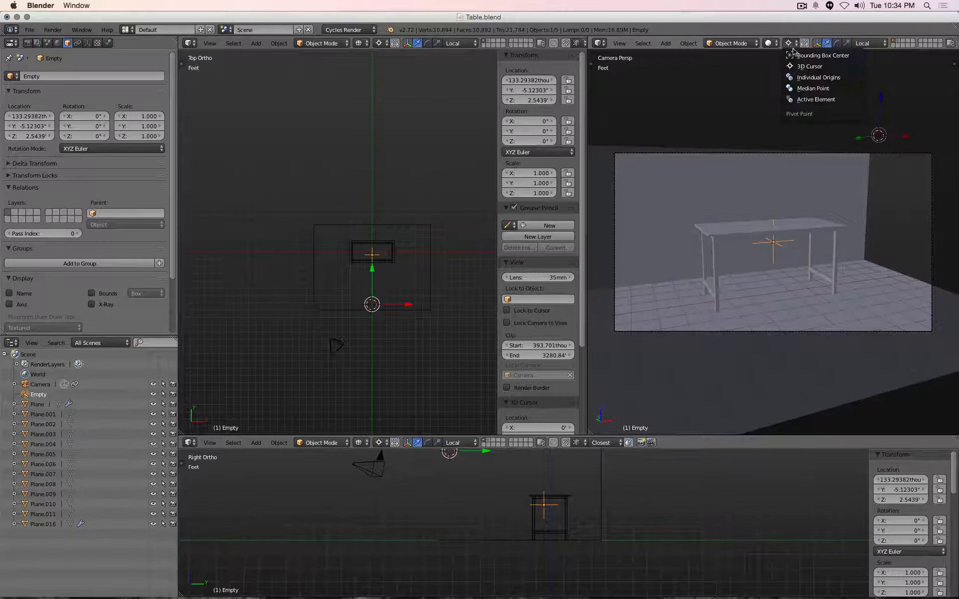
left_click(779, 99)
left_click_drag(775, 210, 774, 218)
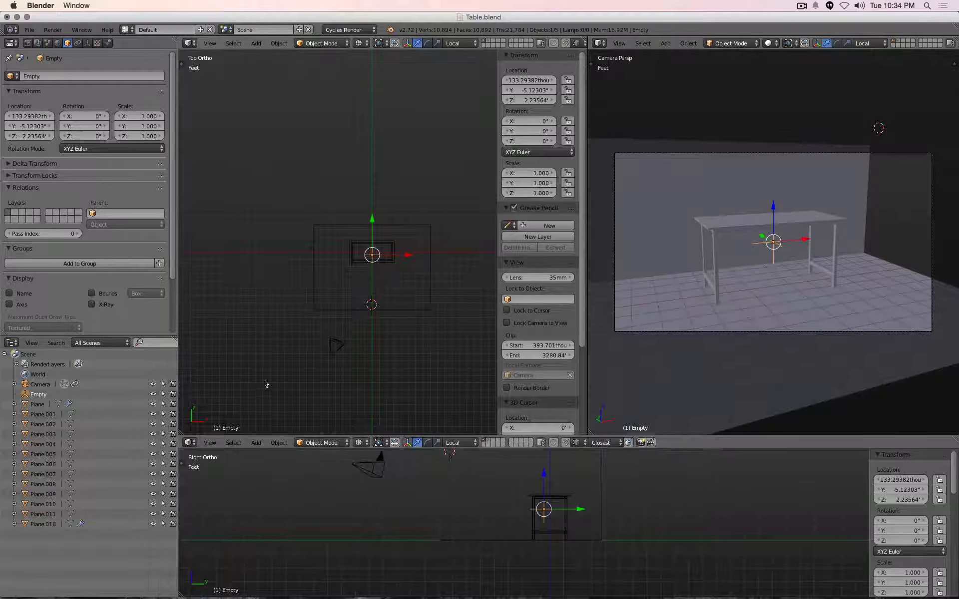
Step: Add an area lamp at a new 3D cursor position above the scene in right view, and move it to about Y -15.47 ft
key("KP_3")
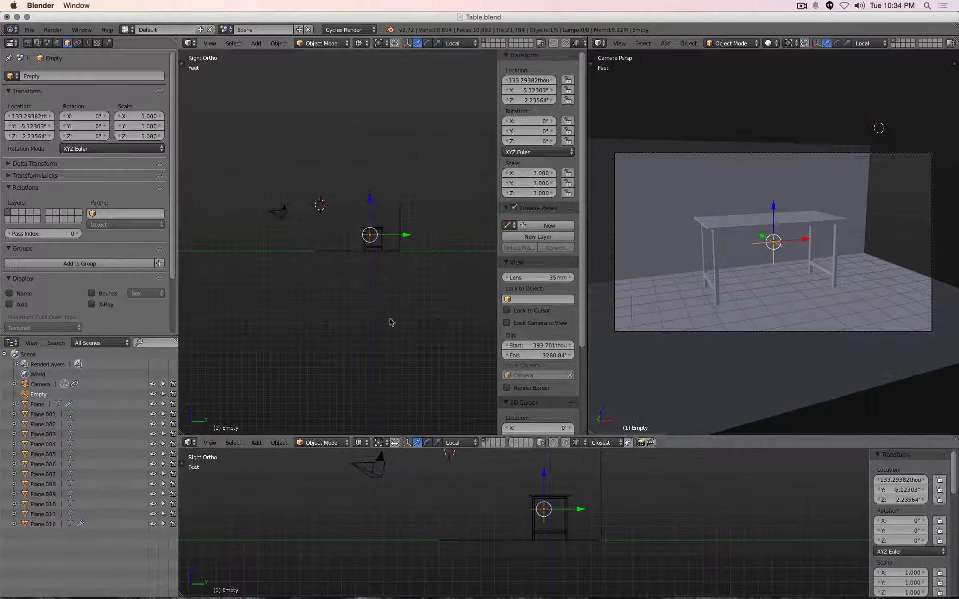
left_click(330, 131)
key("shift+a")
mouse_move(384, 139)
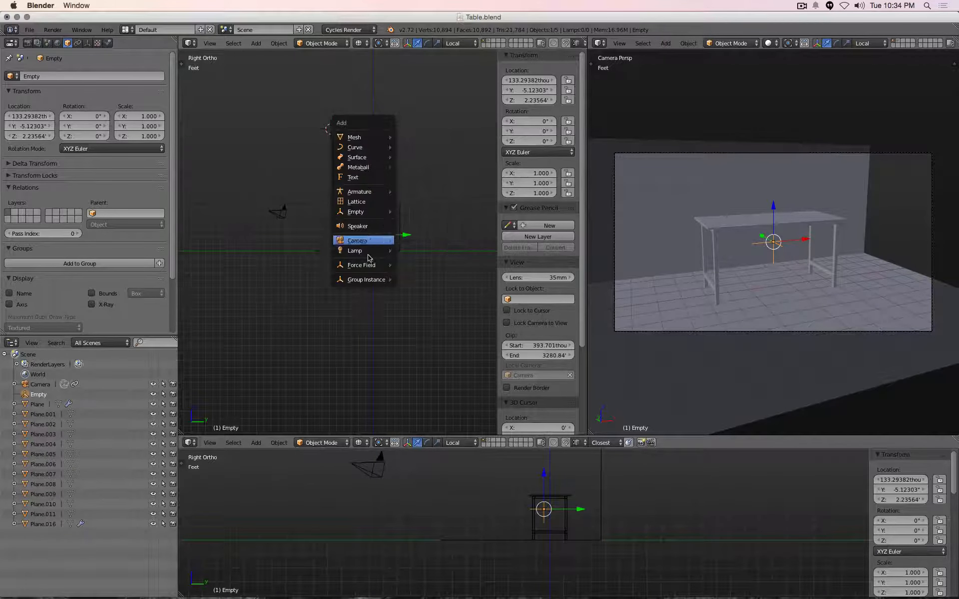
mouse_move(370, 252)
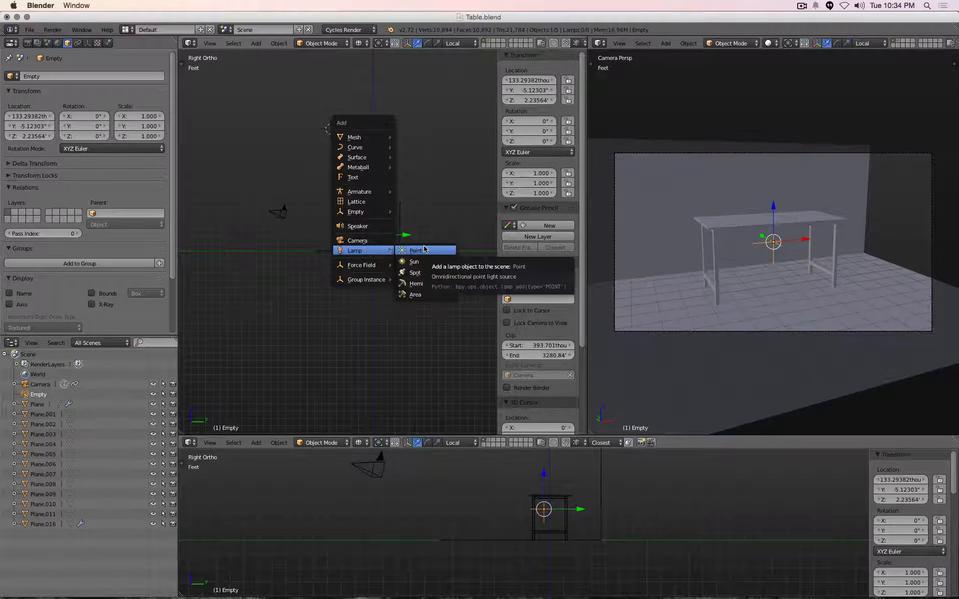
left_click(419, 294)
left_click_drag(368, 129, 296, 131)
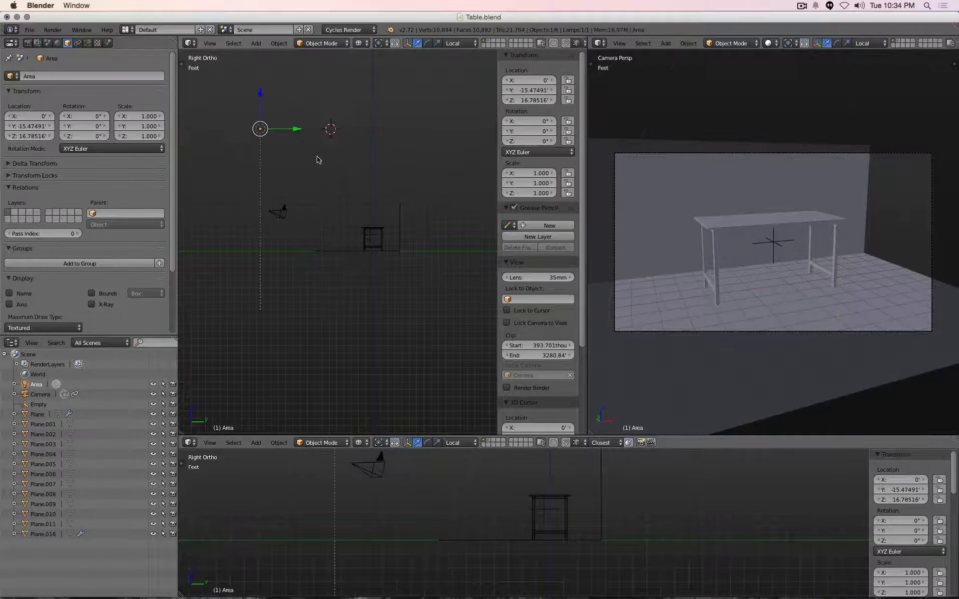
Step: Add a second plain-axes empty at the 3D cursor as the target for the area lamp
key("shift+a")
mouse_move(389, 182)
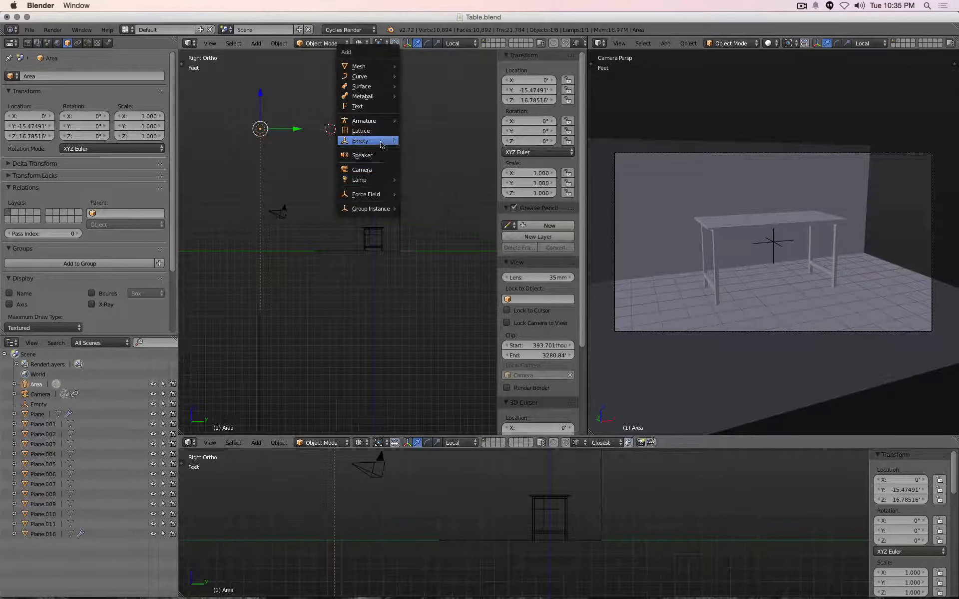
mouse_move(384, 141)
left_click(429, 141)
Step: Make the area lamp track the new empty with a Track To Constraint
right_click(260, 129)
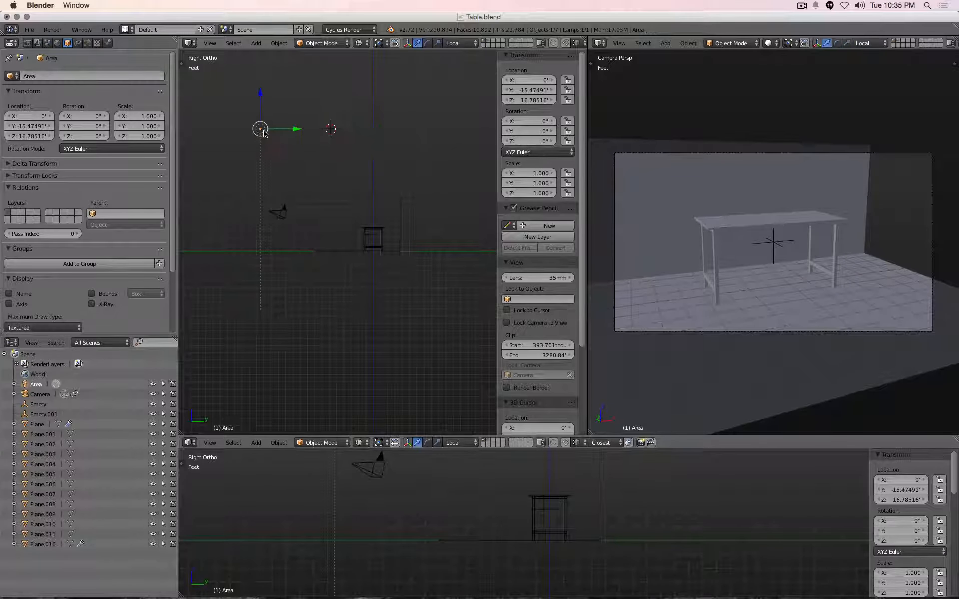
right_click(331, 130, "shift")
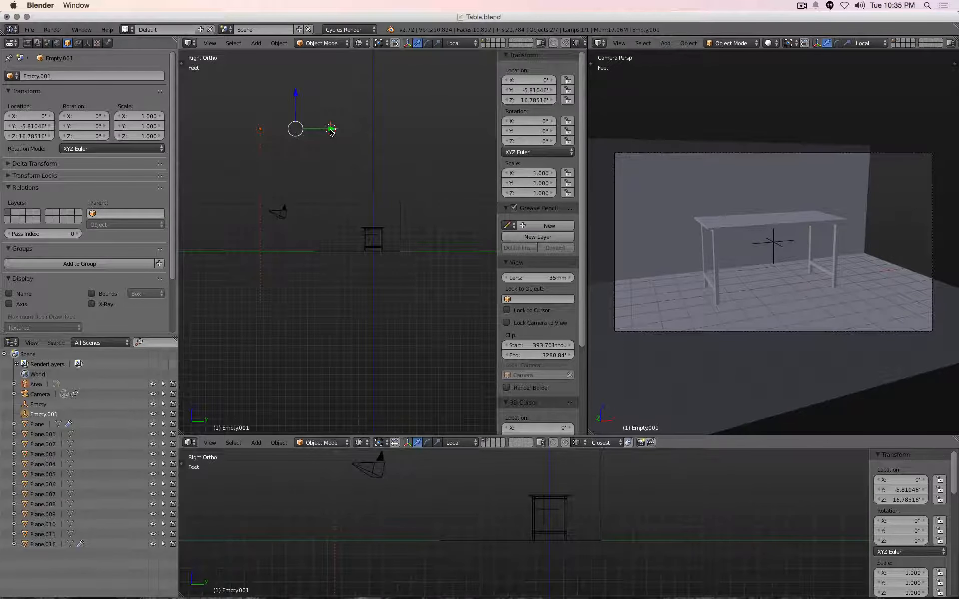
key("ctrl+t")
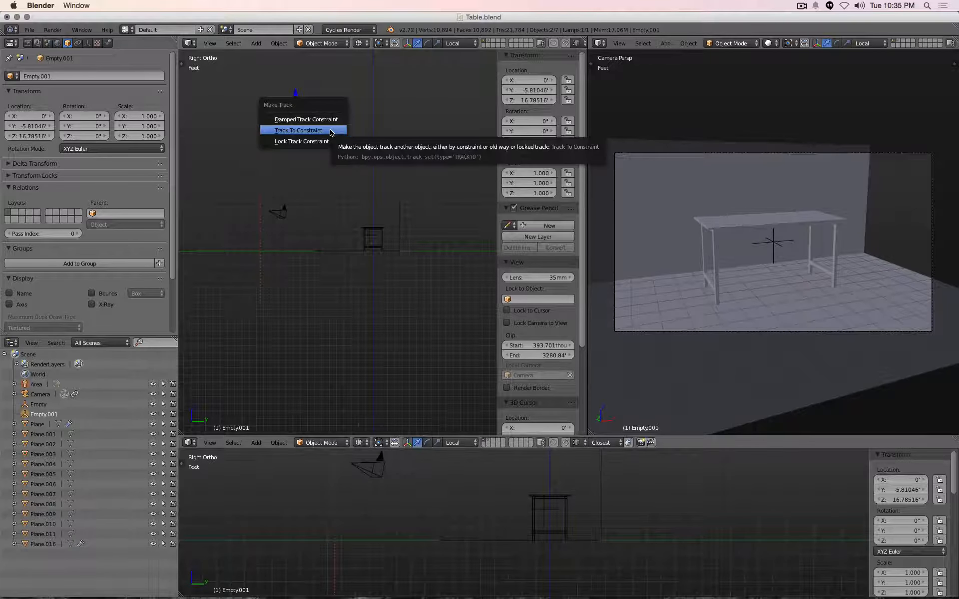
left_click(298, 131)
Step: Move the lamp's target empty in right view to just above the table, at about Y -1.70 ft, Z 4.24 ft
right_click(330, 131)
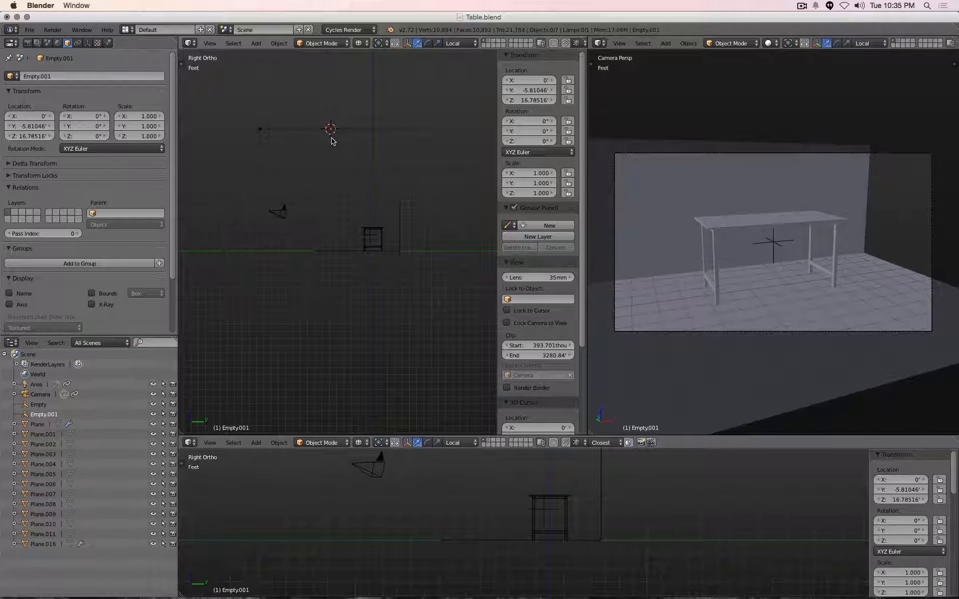
key("g")
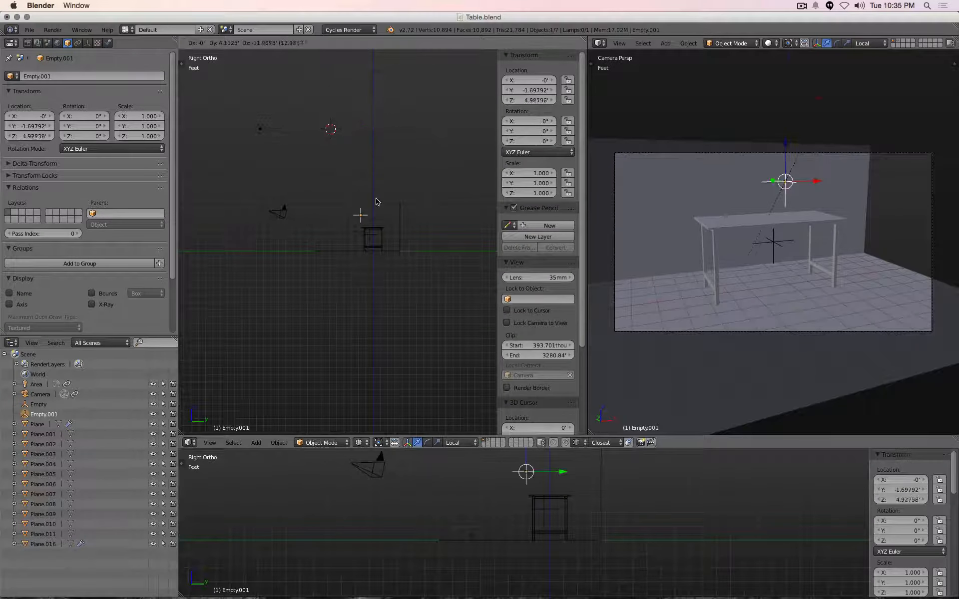
left_click(378, 206)
Step: Reposition the area lamp using right and top views to about X -9.12 ft, Y -3.14 ft, Z 6.50 ft
right_click(260, 129)
key("g")
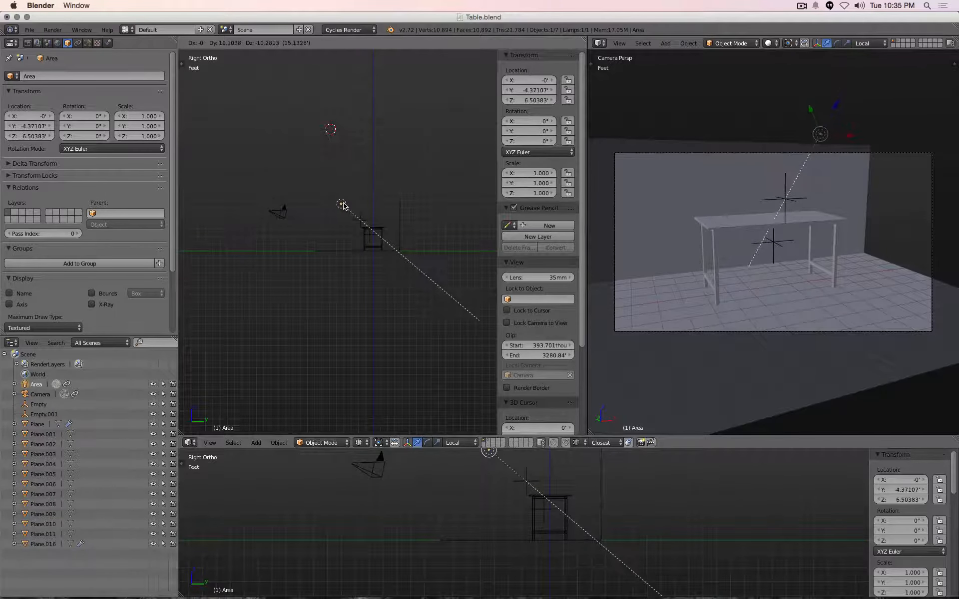
left_click(343, 205)
key("KP_7")
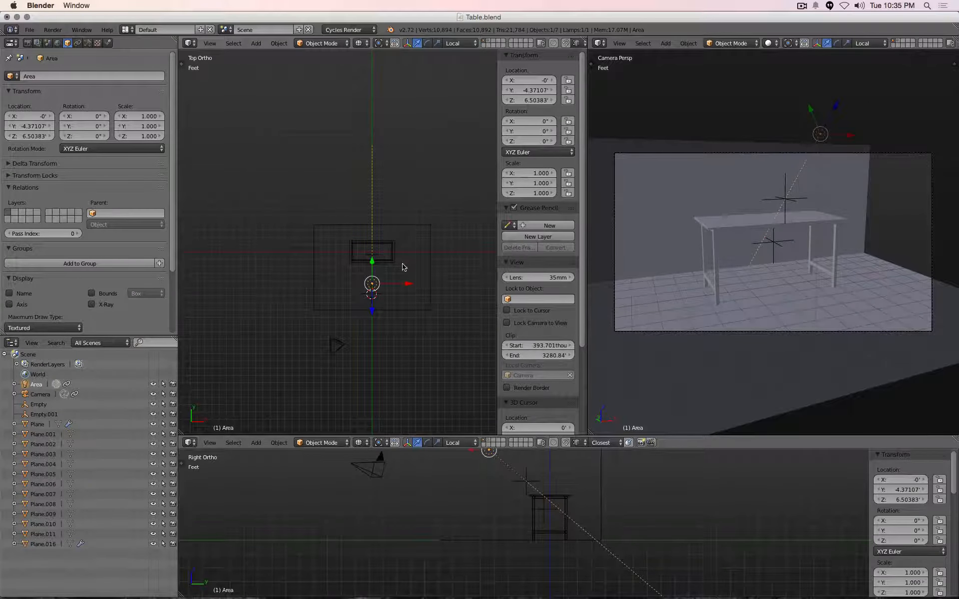
key("g")
left_click(335, 258)
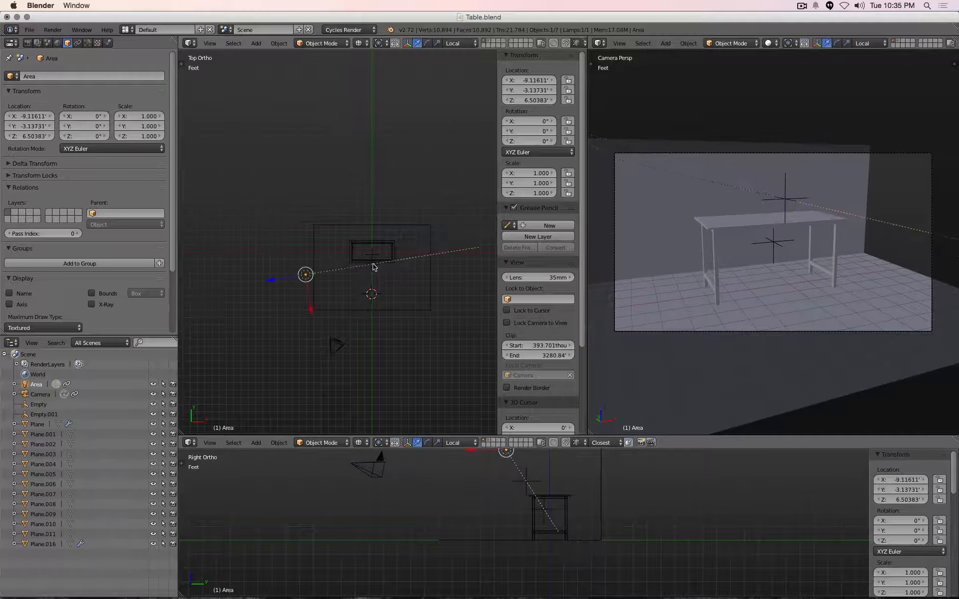
Step: Move the lamp's target empty in top view beside the table's end, to about X -3.81 ft, Y -8.95 in
scroll(375, 259, "up", 2)
right_click(776, 203)
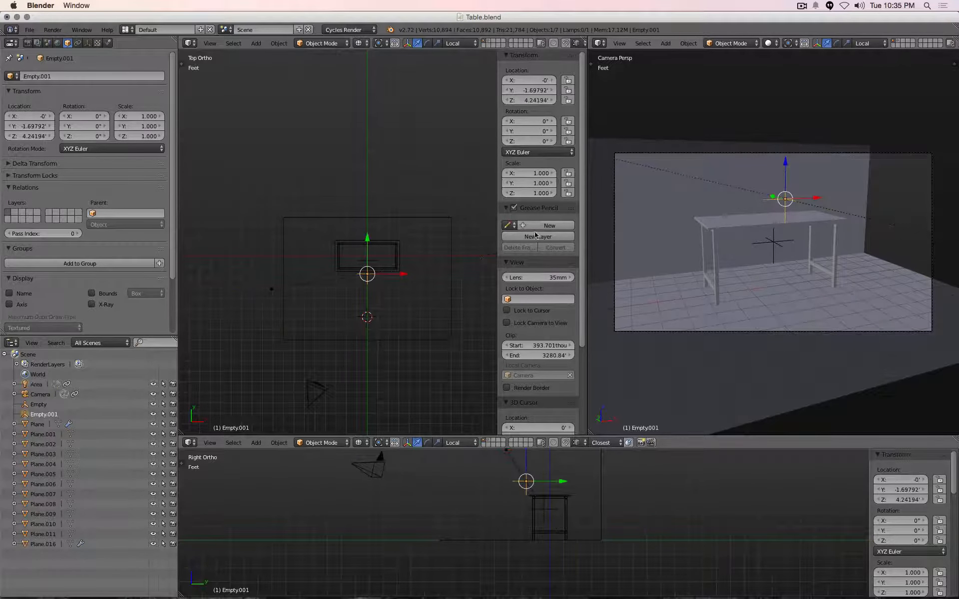
key("g")
left_click(315, 263)
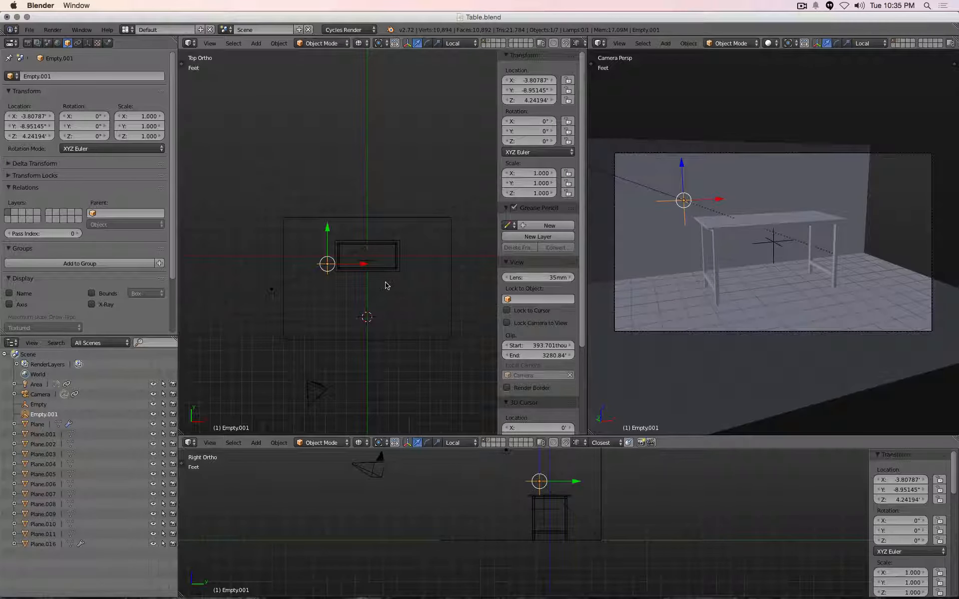
Step: Lower the area lamp to about Y -3.68 ft, Z 5.21 ft, and its target empty to about Y -10.24 in, Z 3.92 ft
right_click(506, 452)
key("g")
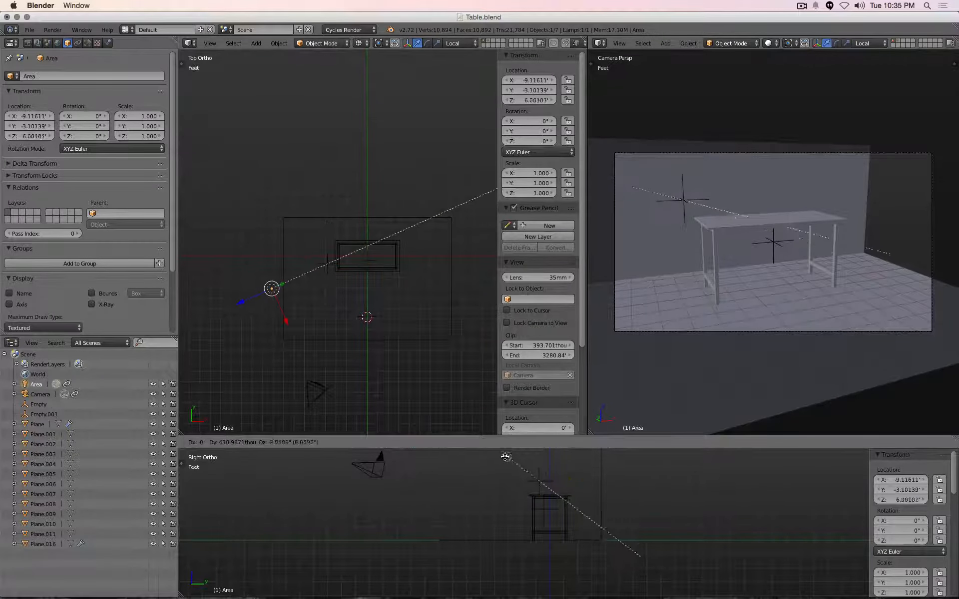
left_click(498, 470)
right_click(537, 484)
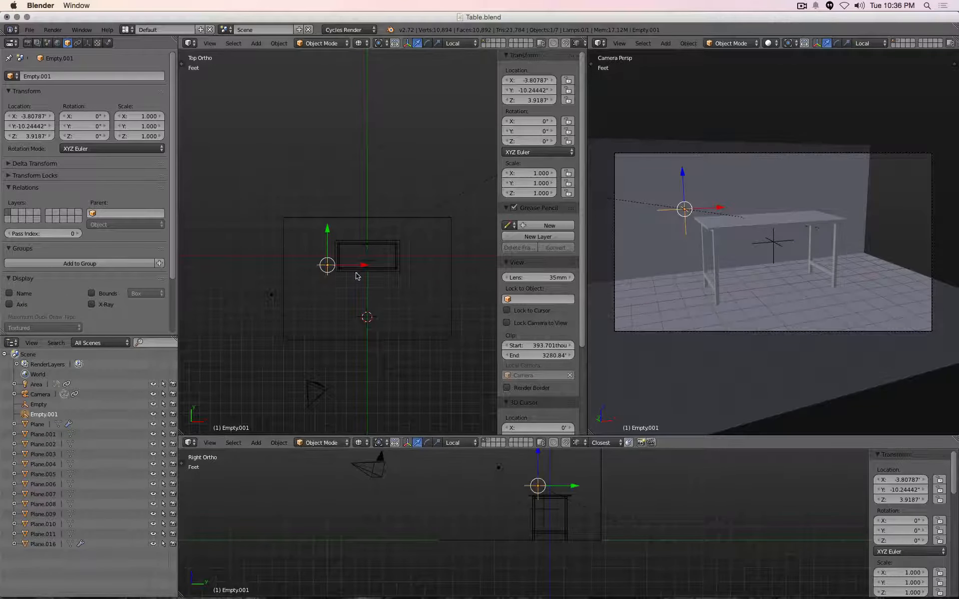
Step: Show the area lamp's light settings in the Properties editor
right_click(273, 298)
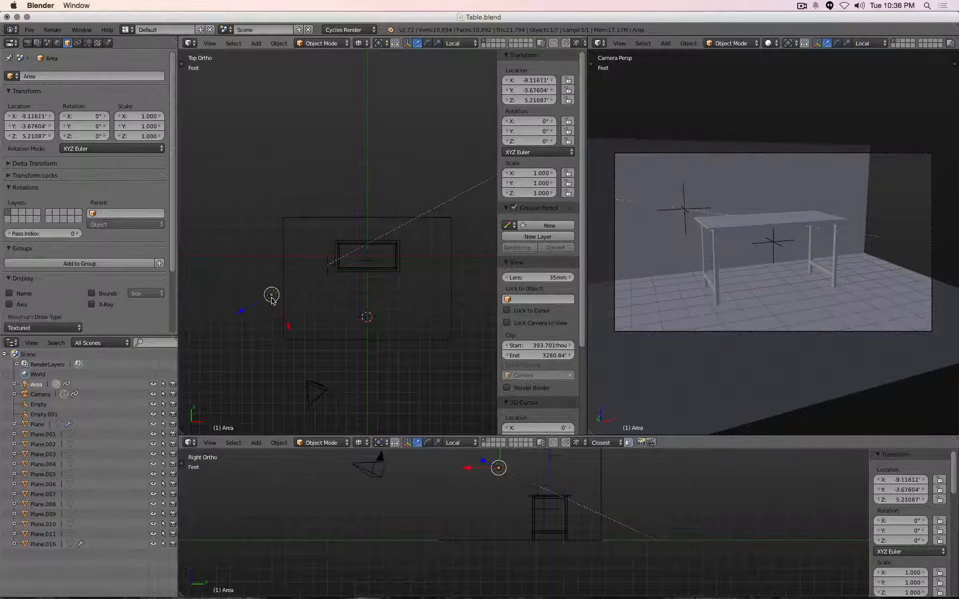
left_click(87, 42)
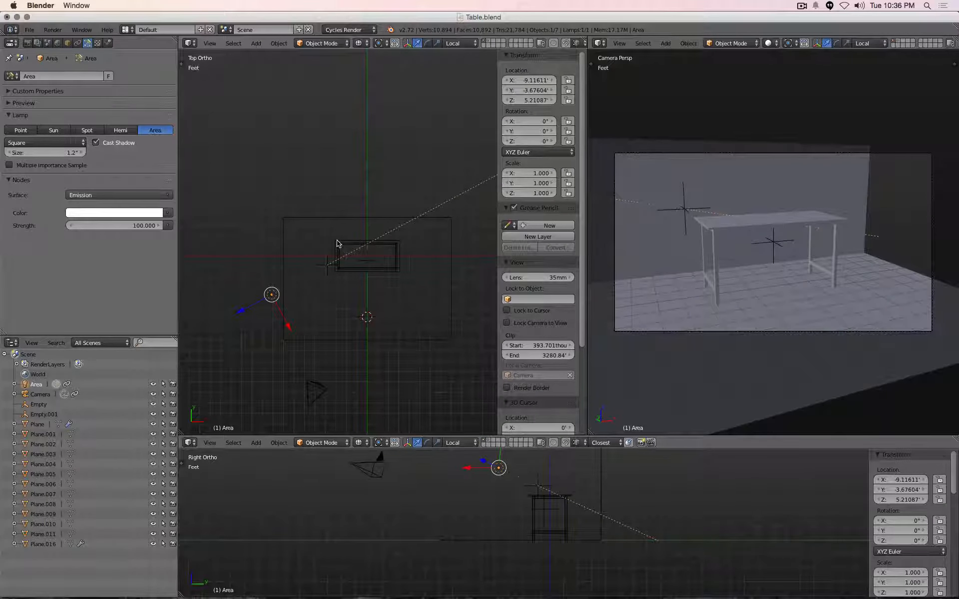
left_click(6, 44)
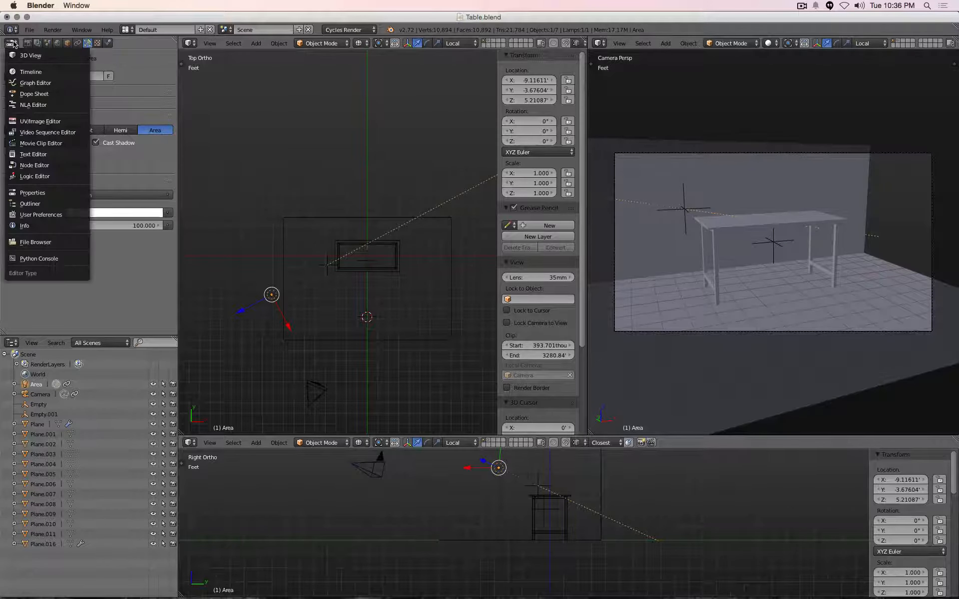
left_click(23, 194)
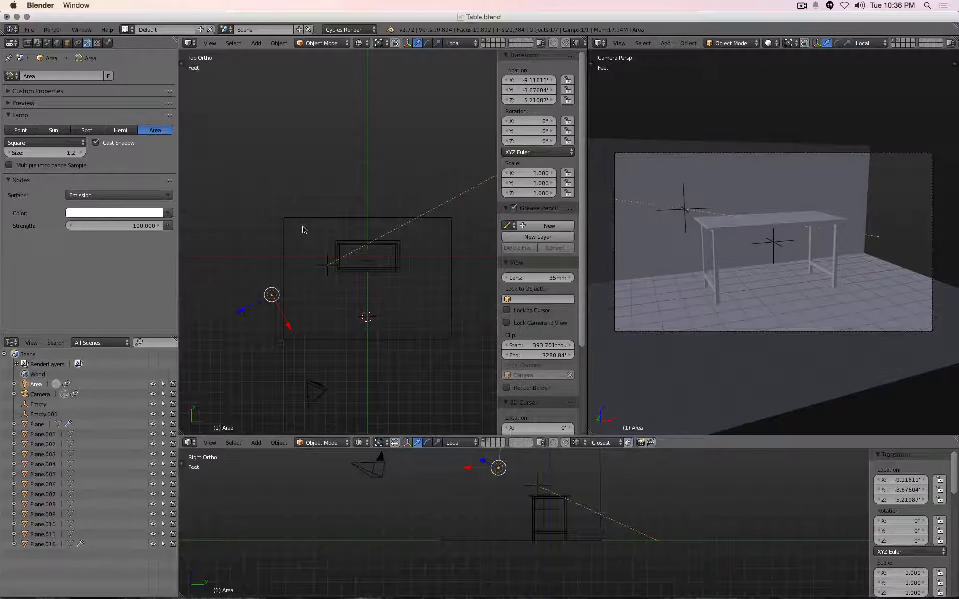
Step: Enable Multiple Importance Sample on the area lamp and set its size to 6 ft
right_click(314, 389)
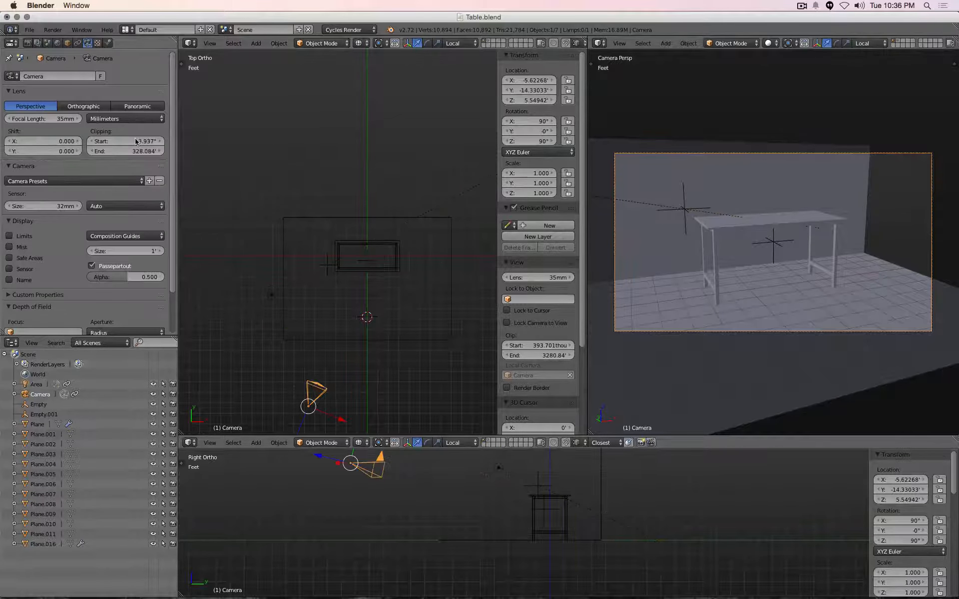
right_click(272, 295)
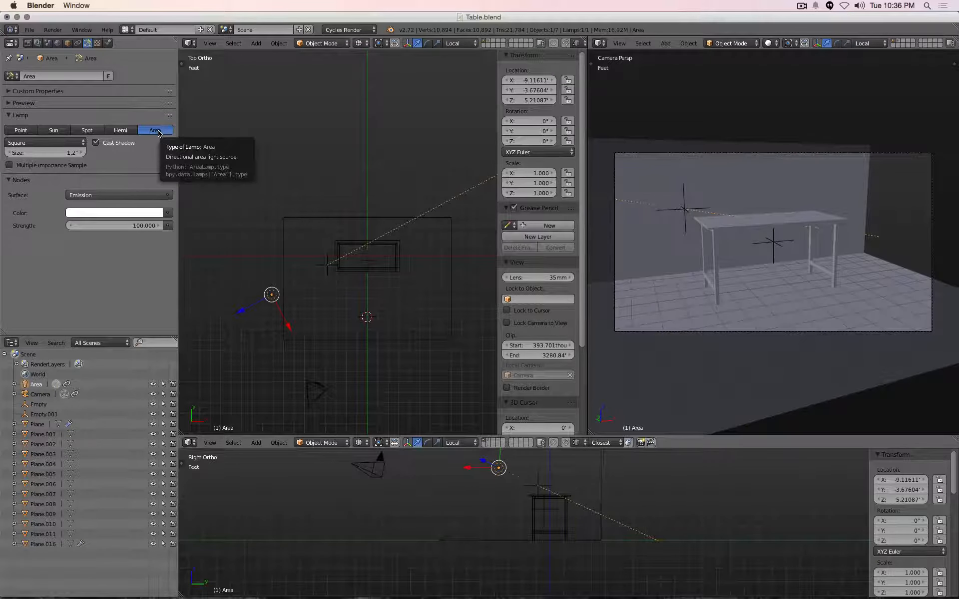
left_click(58, 165)
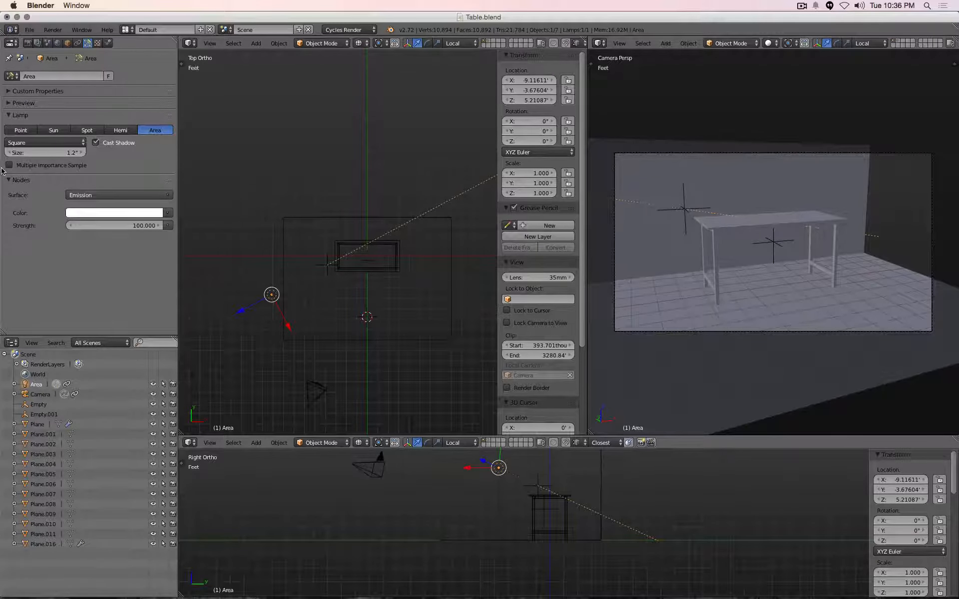
left_click(54, 153)
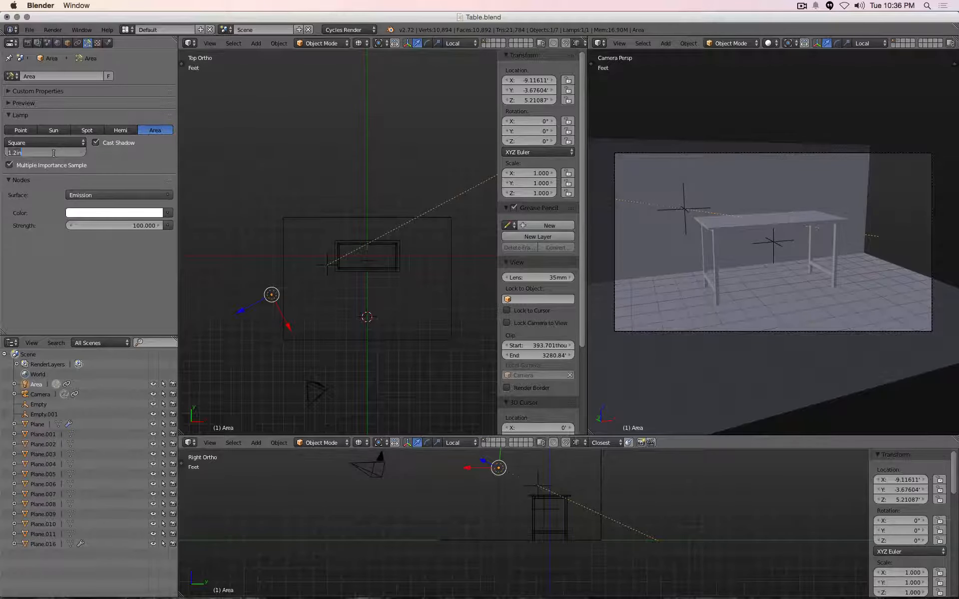
type("2")
key("Return")
left_click(54, 154)
type("3.")
type("6")
key("Return")
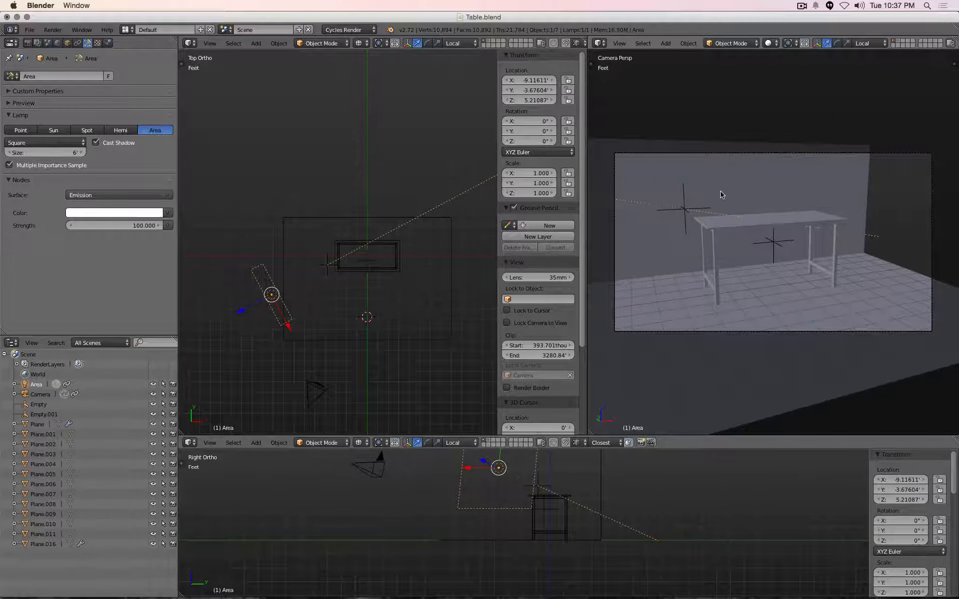
Step: Set a render border around the camera frame and show the camera view as a rendered preview
key("ctrl+b")
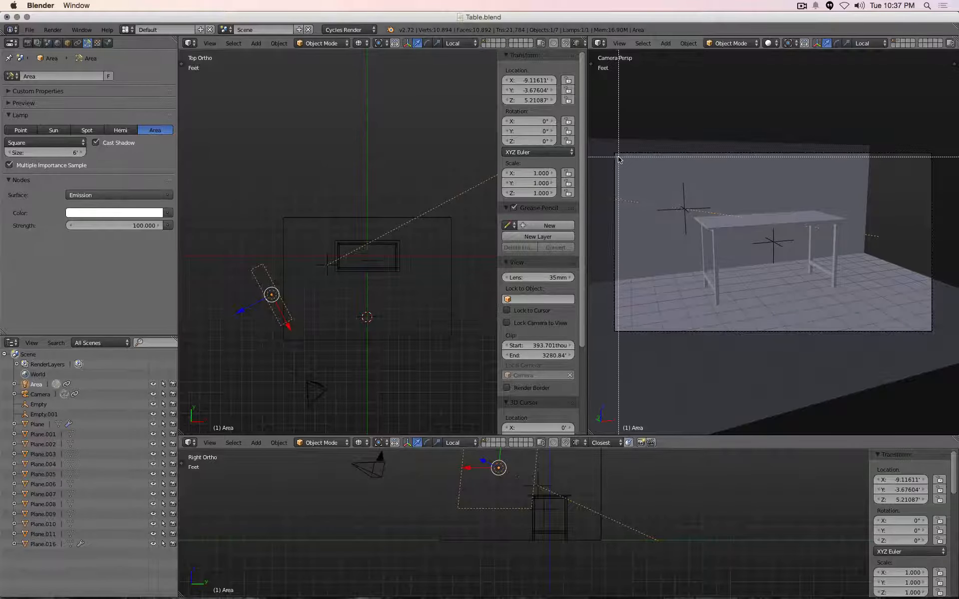
left_click_drag(618, 156, 799, 257)
key("ctrl+alt+b")
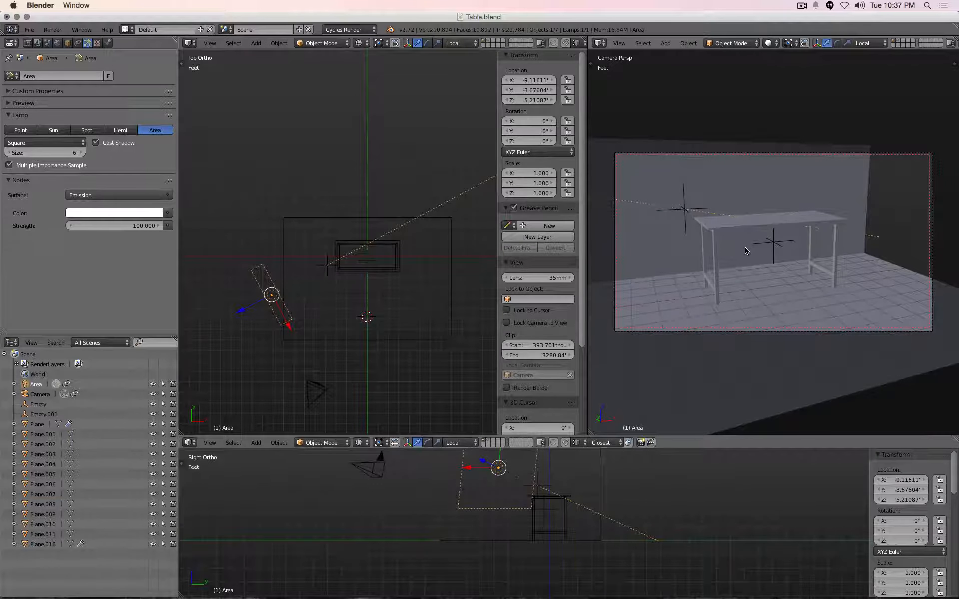
key("shift+z")
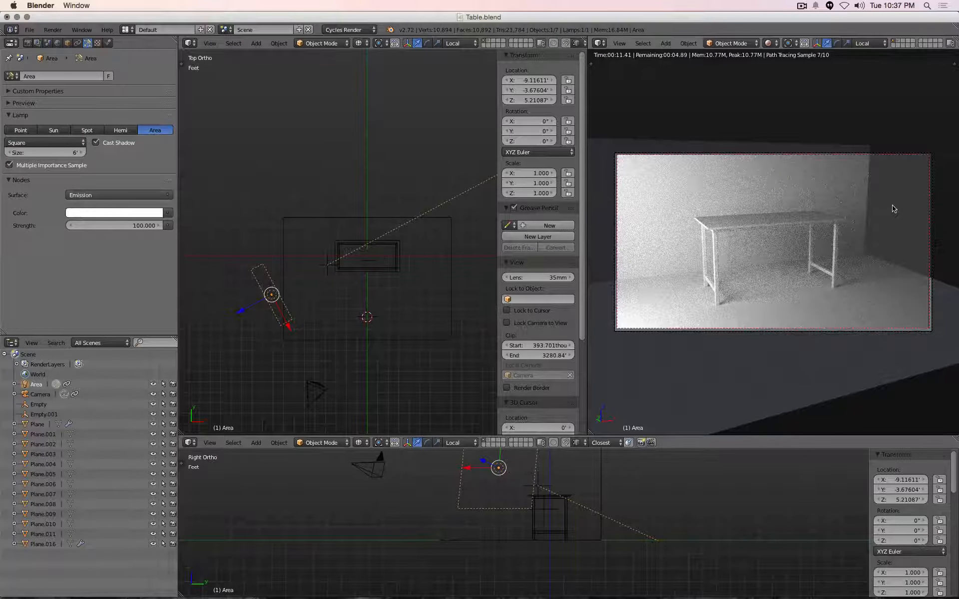
Step: Switch the camera view to wireframe shading and set the area lamp's size to 4 ft
left_click(768, 43)
left_click(773, 56)
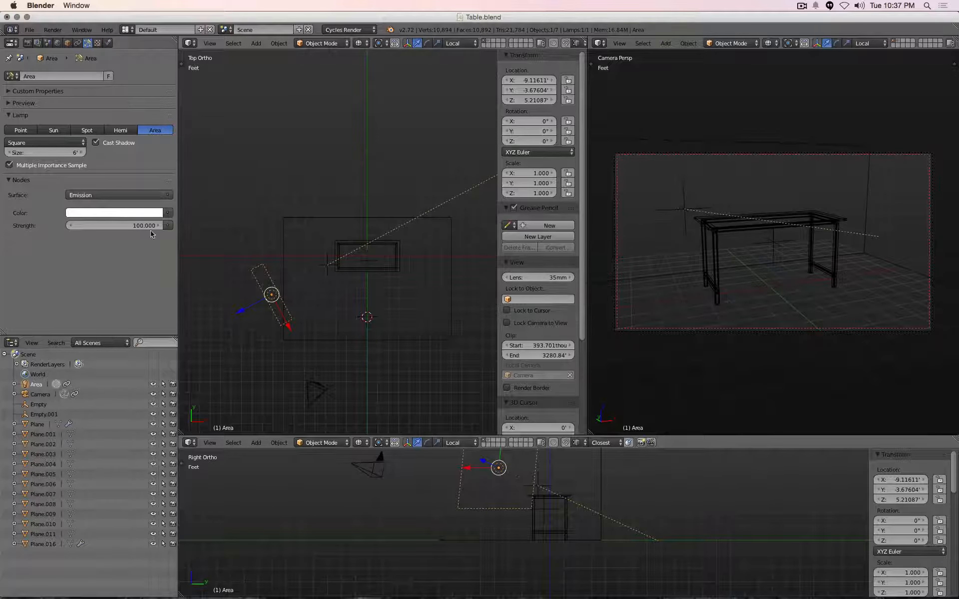
left_click(47, 153)
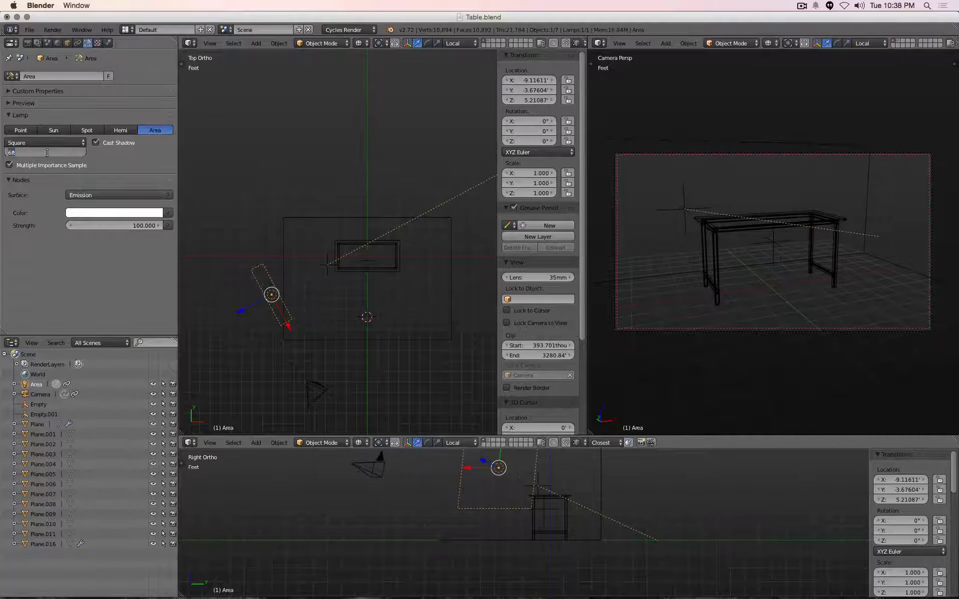
type("4")
key("Return")
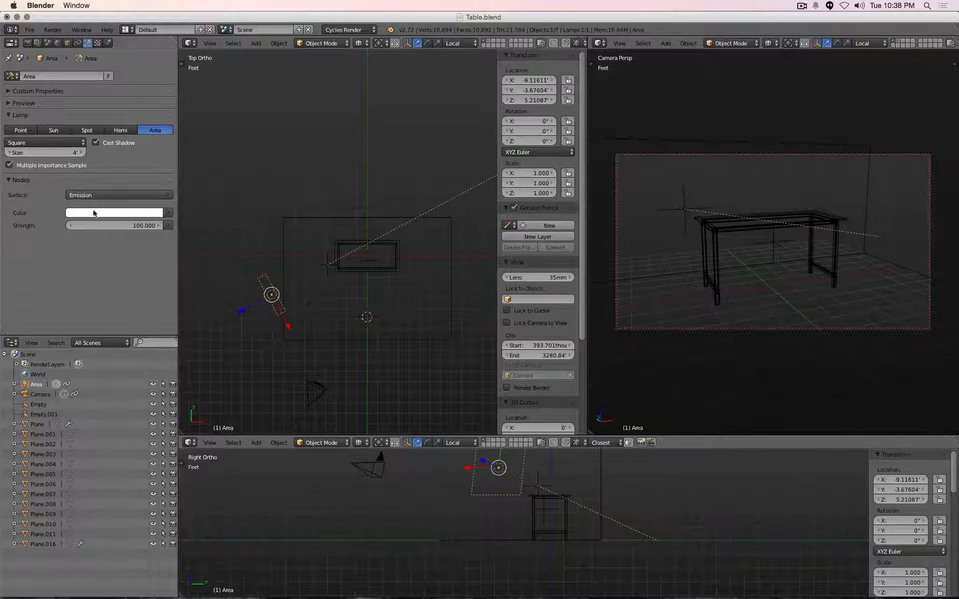
Step: Duplicate the area lamp together with its target empty, placing the copied lamp at about X 6.50 ft, Y -6.58 ft
right_click(325, 272)
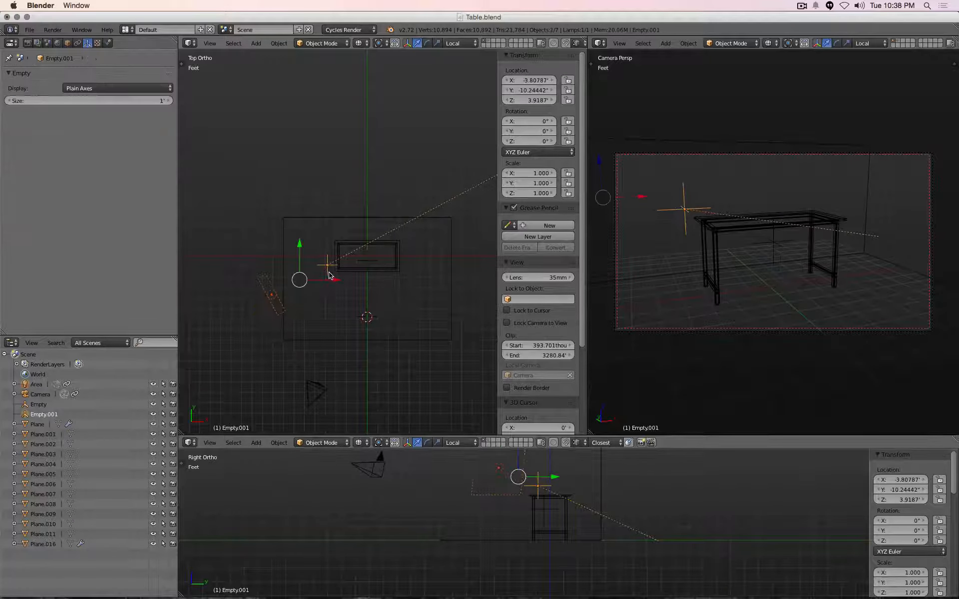
key("shift+d")
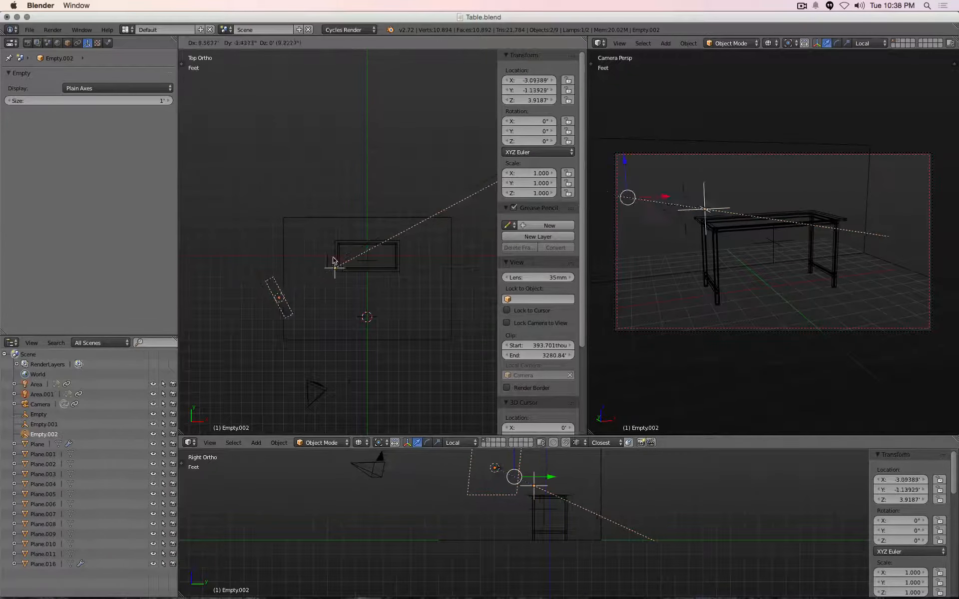
left_click(470, 284)
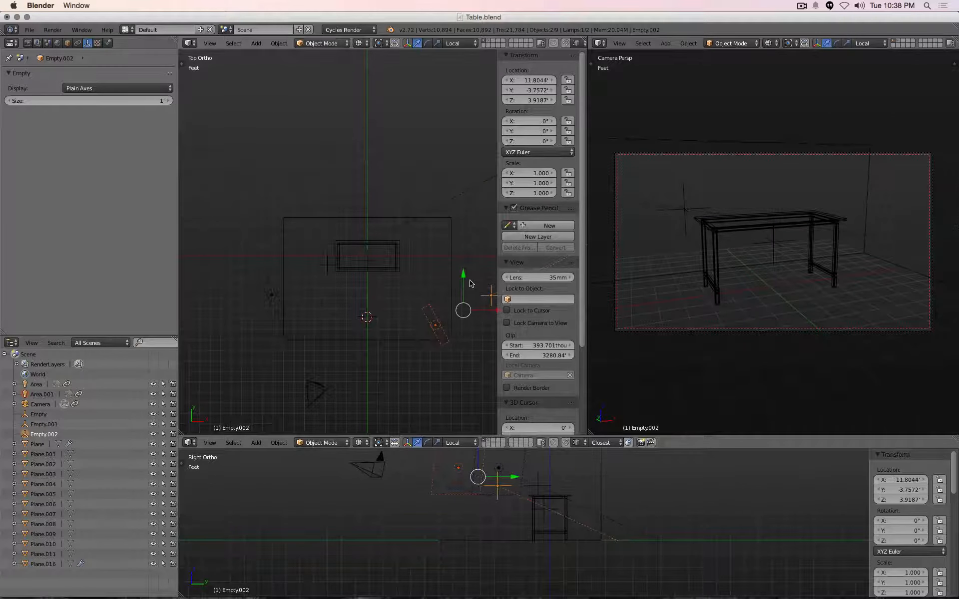
Step: Move the copied target empty to about X 2.24 ft, Y -2.00 ft, and show the rendered preview in the camera view
right_click(488, 298)
right_click(491, 301)
key("g")
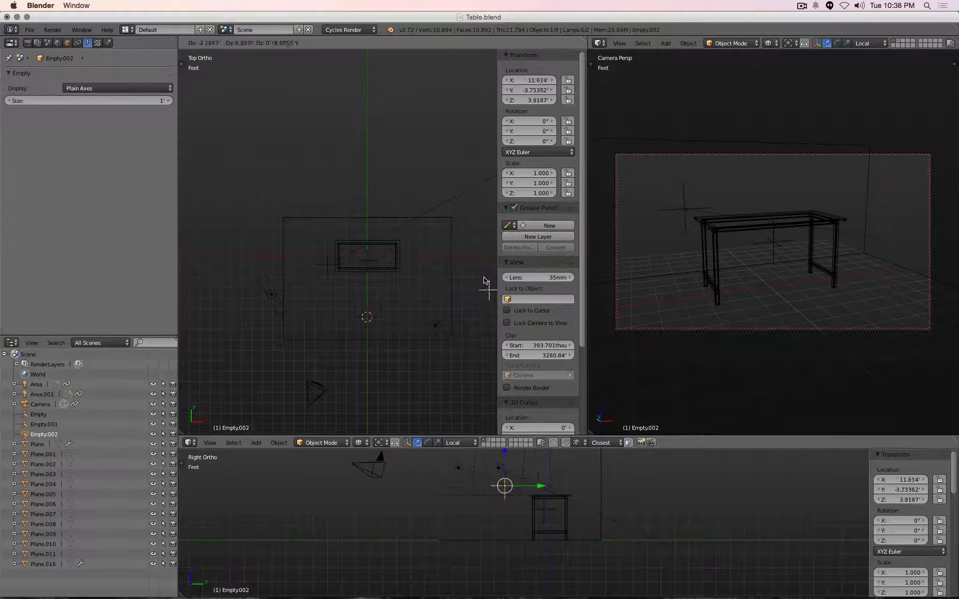
left_click(391, 277)
key("shift+z")
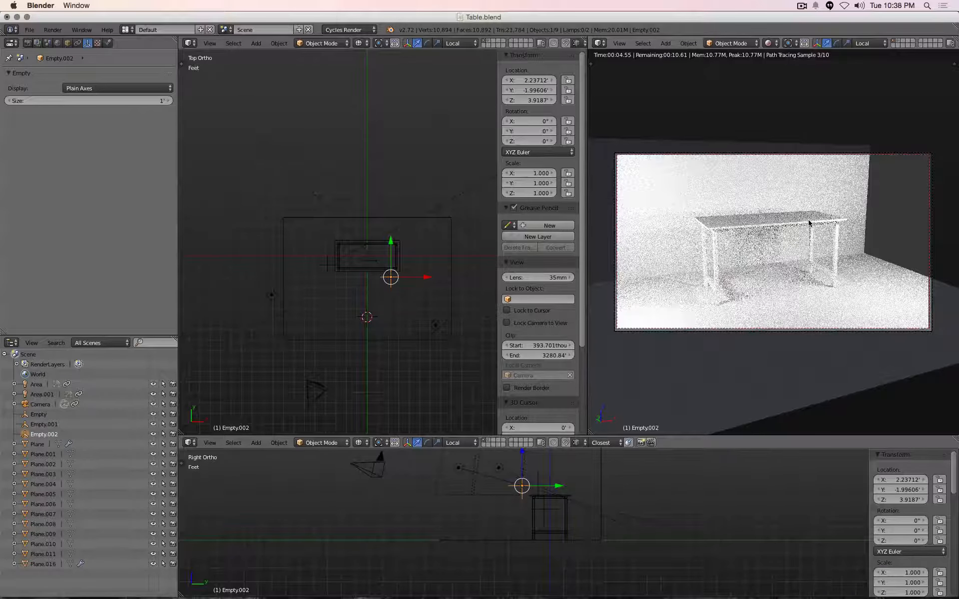
Step: Set the duplicated area lamp's emission strength to 25
right_click(429, 316)
left_click(124, 226)
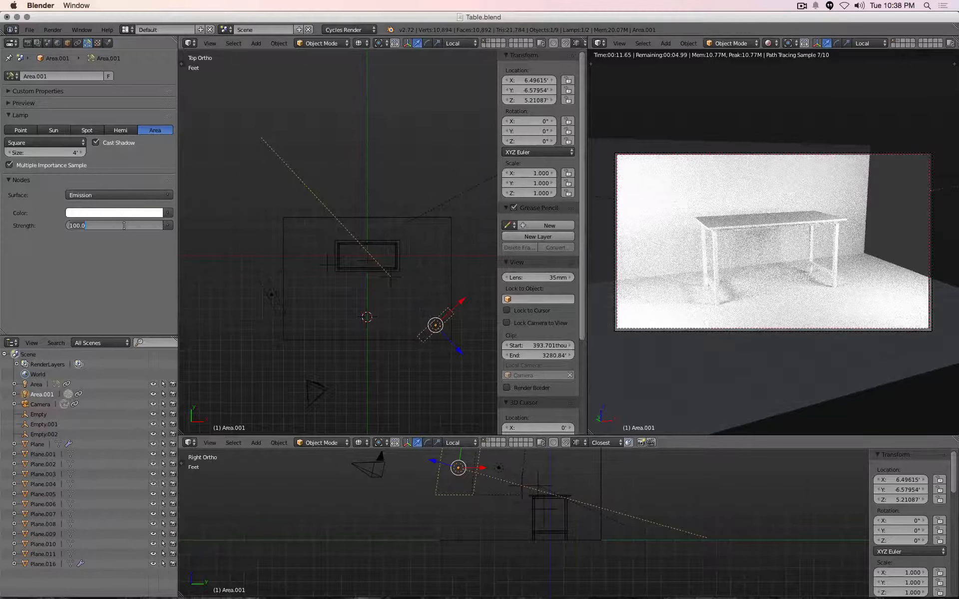
type("25")
key("Return")
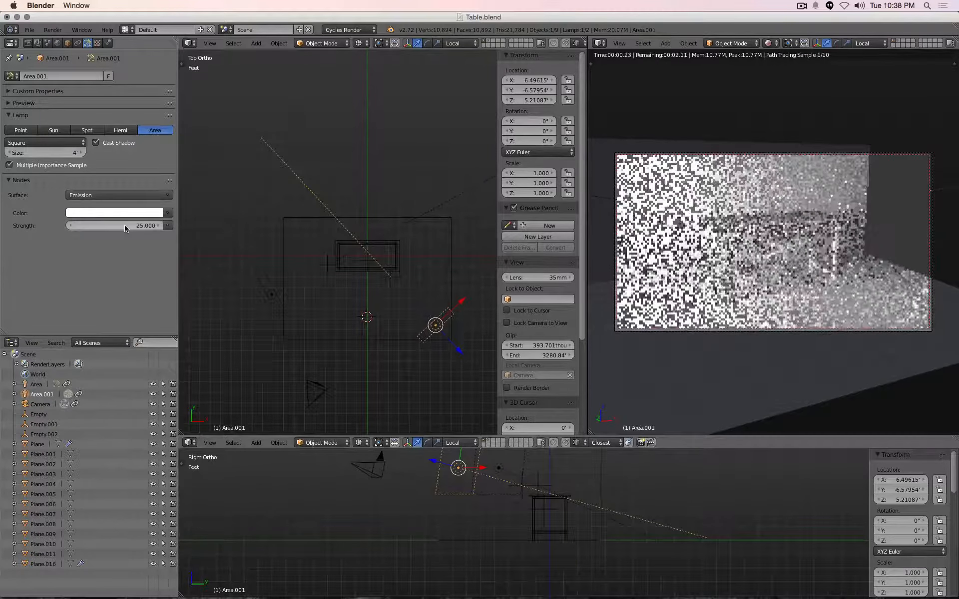
Step: Set the original area lamp's emission strength to 50
right_click(271, 294)
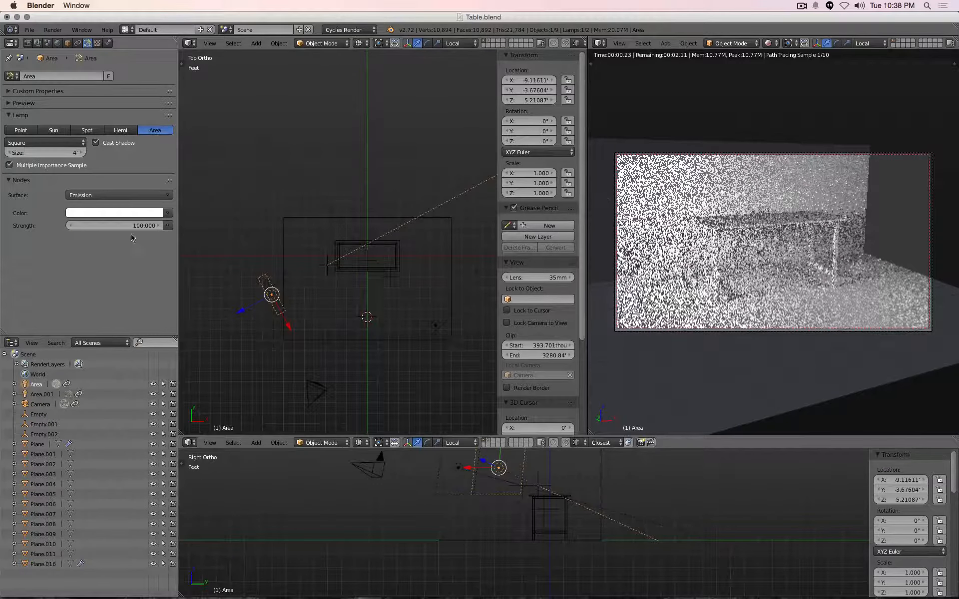
left_click(119, 226)
type("50")
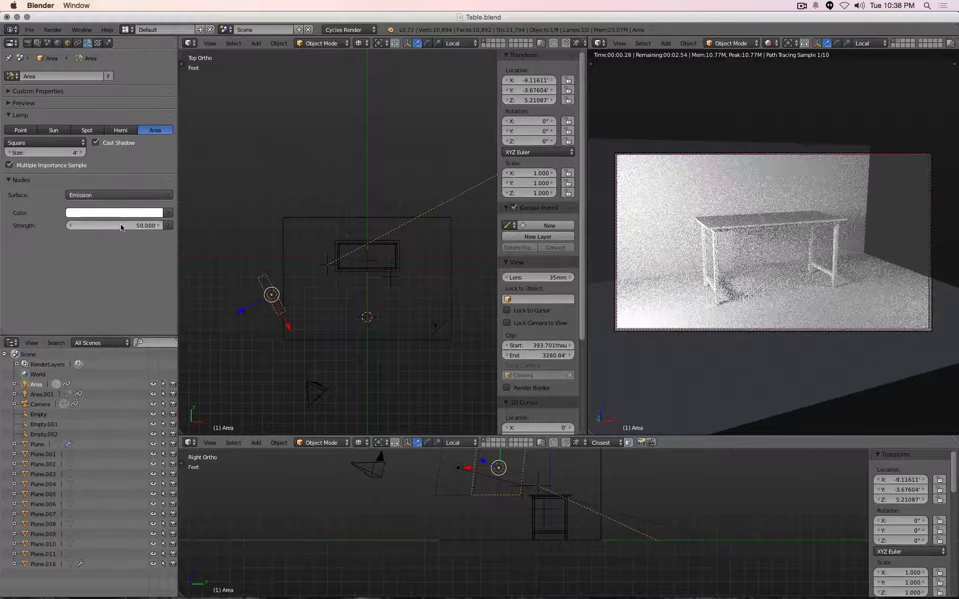
key("Return")
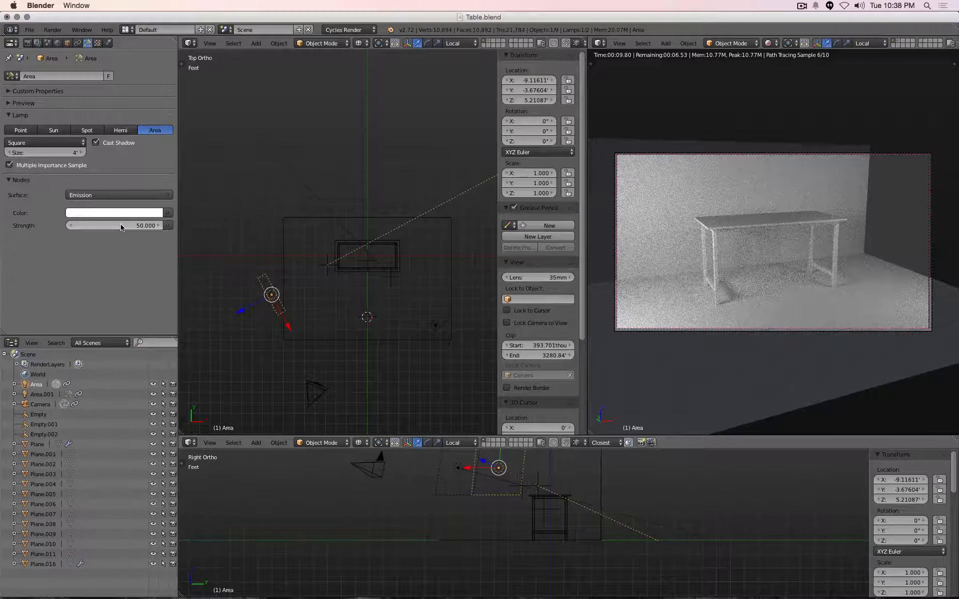
Step: Try the original area lamp at a size of 1 ft and set it back to 4 ft
left_click(43, 153)
type("1")
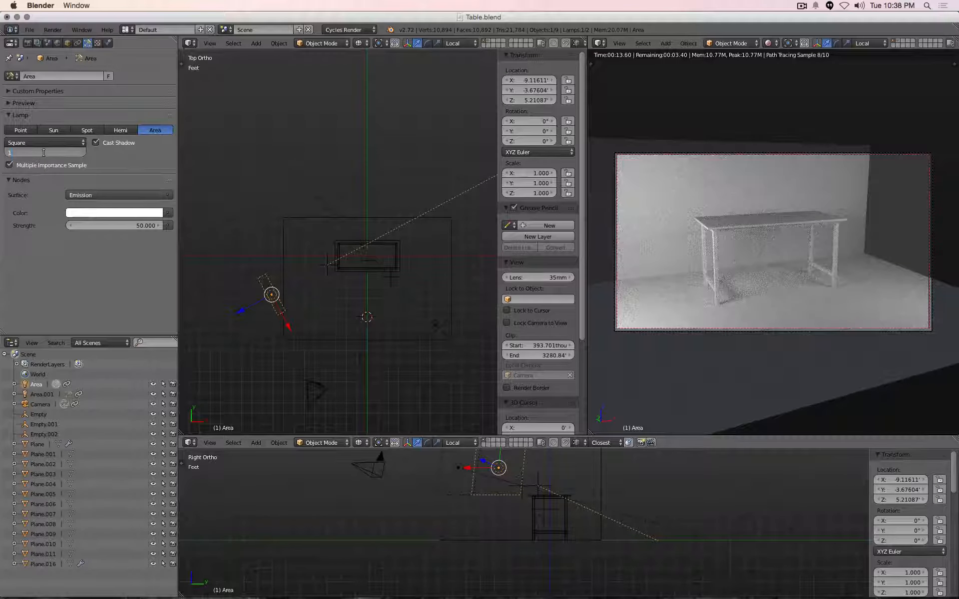
key("Return")
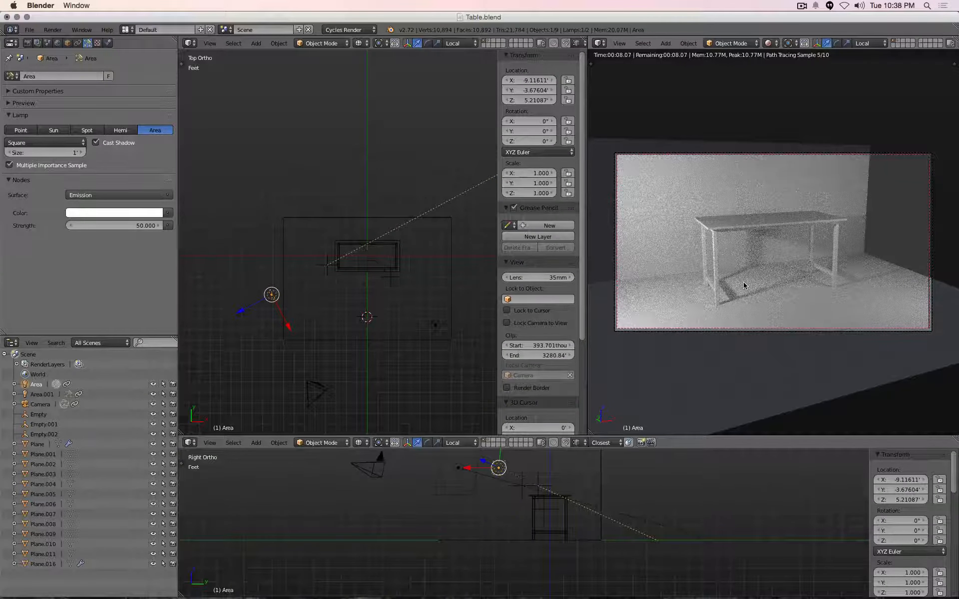
left_click(40, 153)
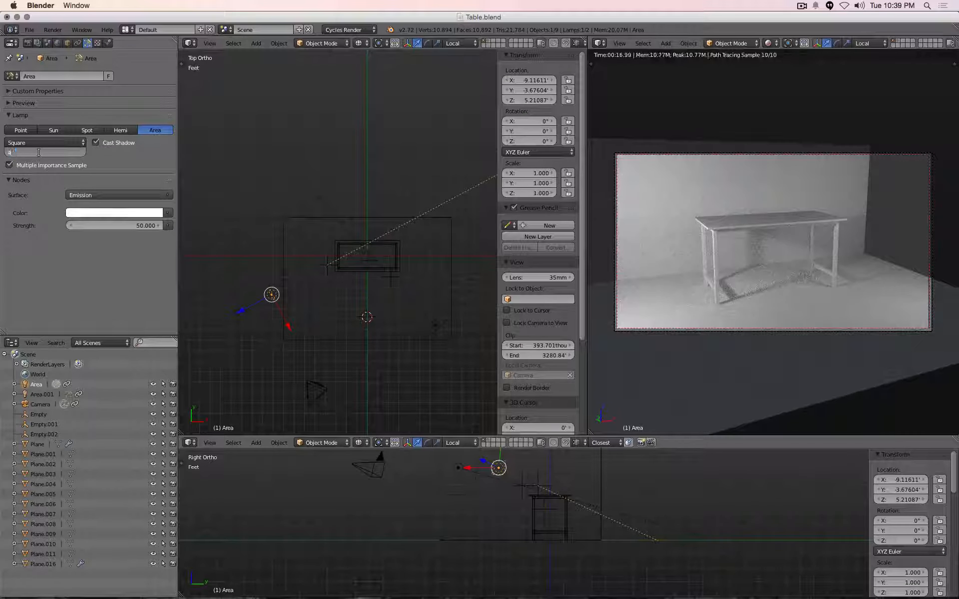
key("Return")
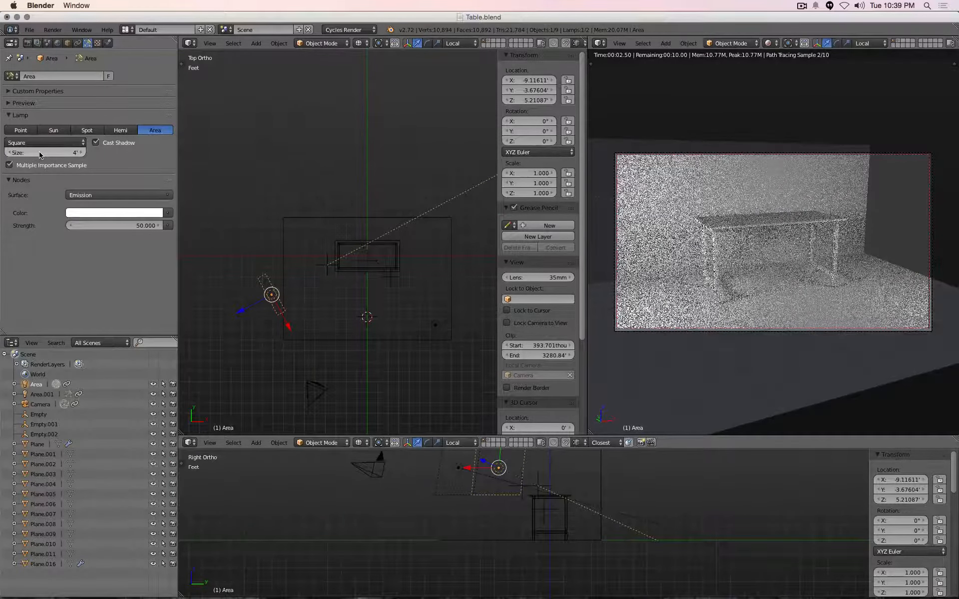
Step: Shift the floor-and-wall backdrop along X to about 2.14 ft and scale its mesh along X to about 25.25 ft wide
right_click(451, 259)
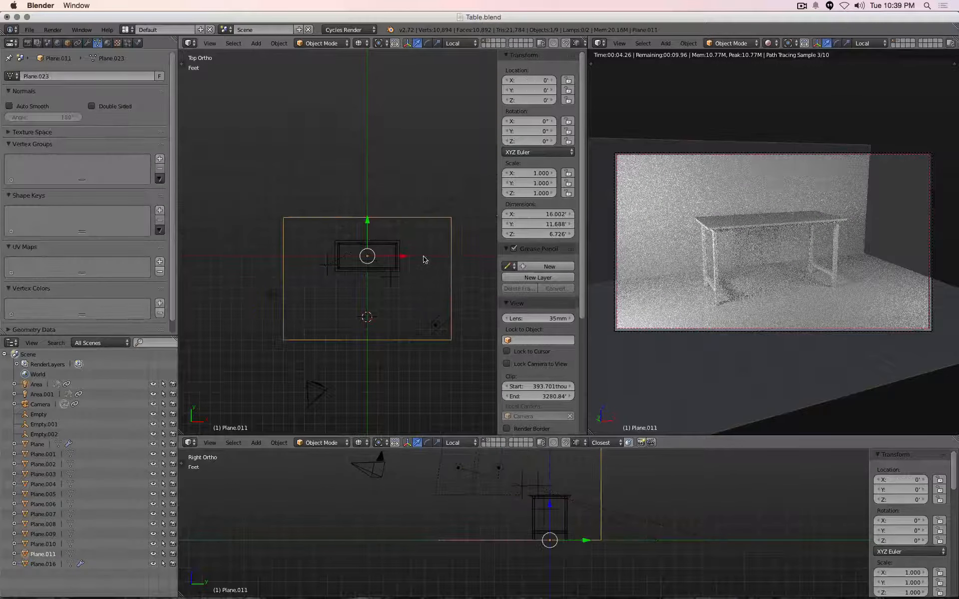
left_click_drag(403, 257, 427, 261)
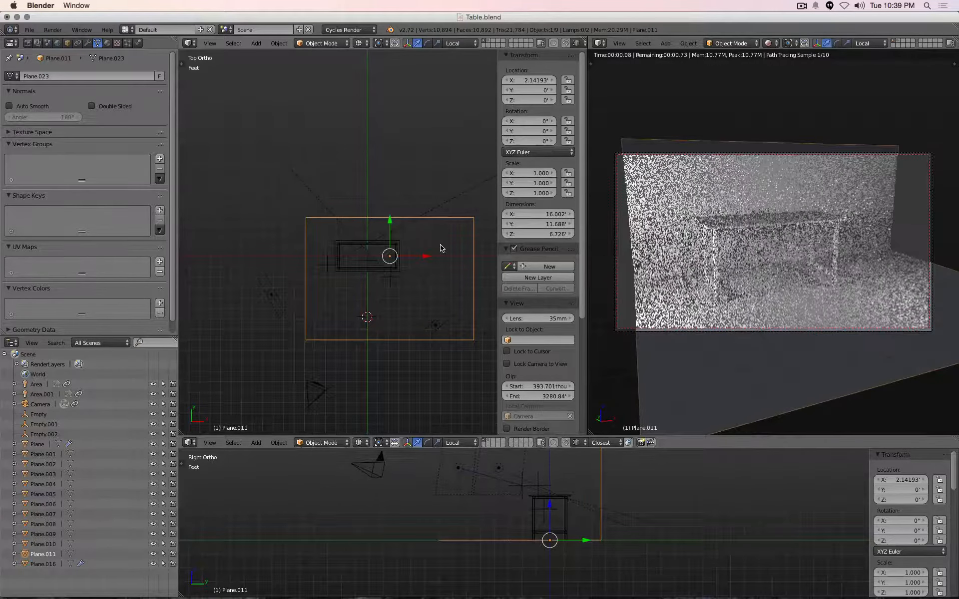
key("Tab")
key("a")
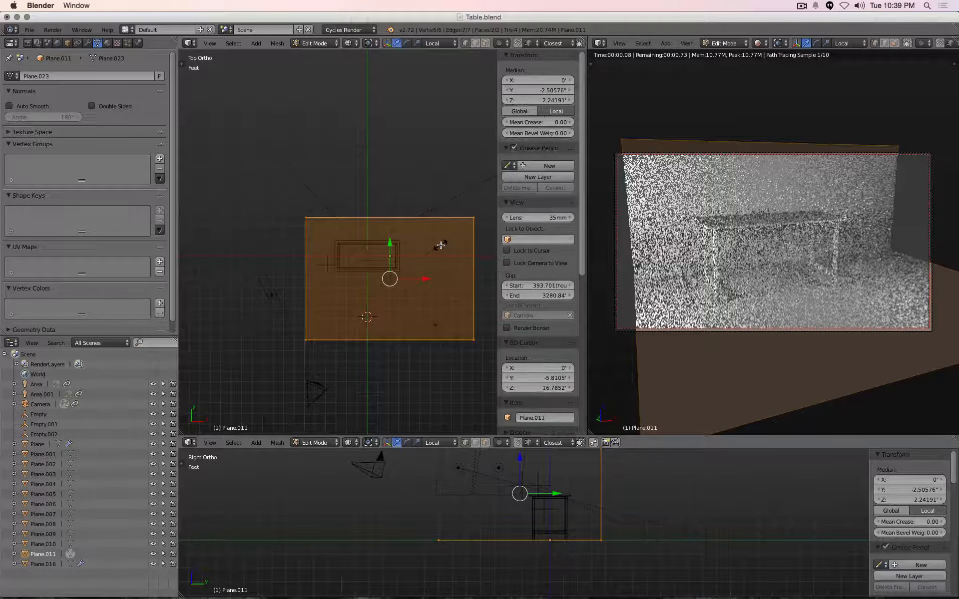
key("s")
key("x")
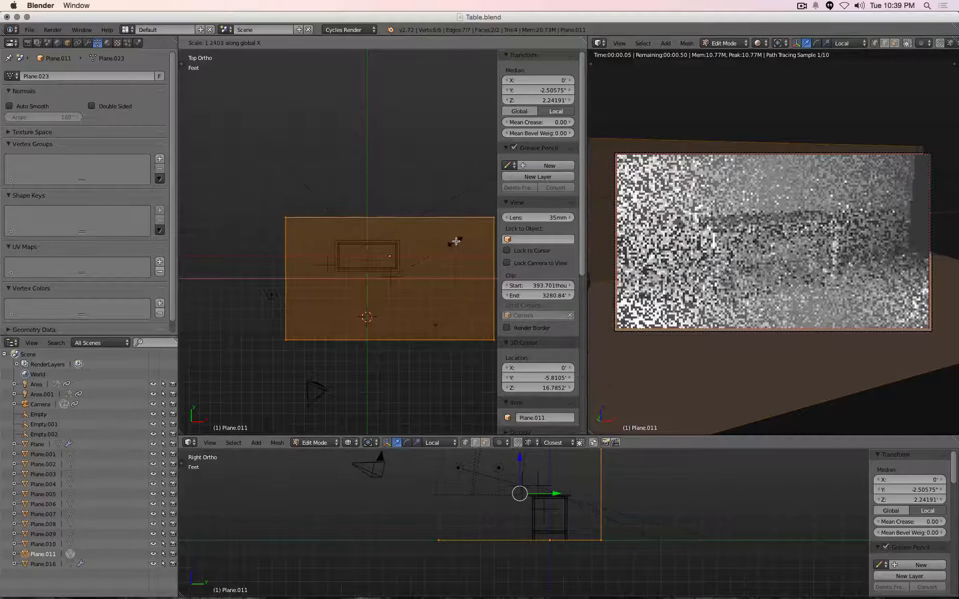
left_click(473, 228)
key("Tab")
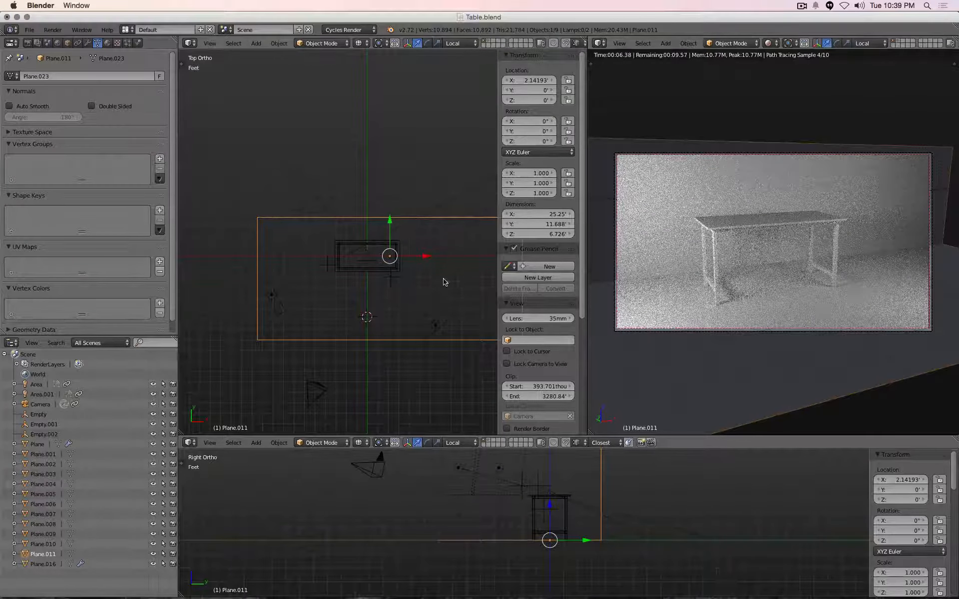
Step: Remove the backdrop's back wall by deleting its two upper vertices
middle_click_drag(428, 312, 359, 210)
key("Tab")
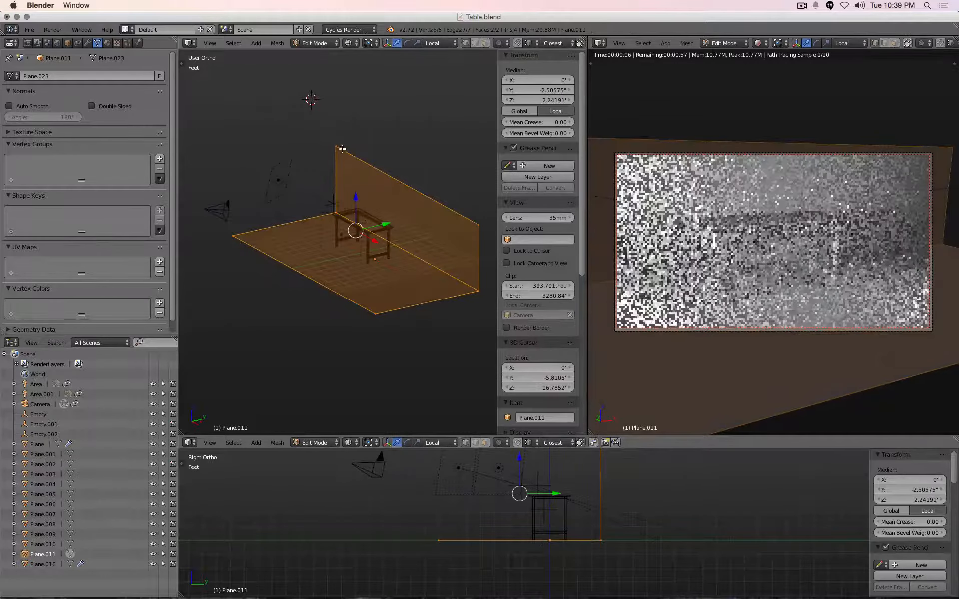
right_click(335, 147)
right_click(478, 225, "shift")
key("x")
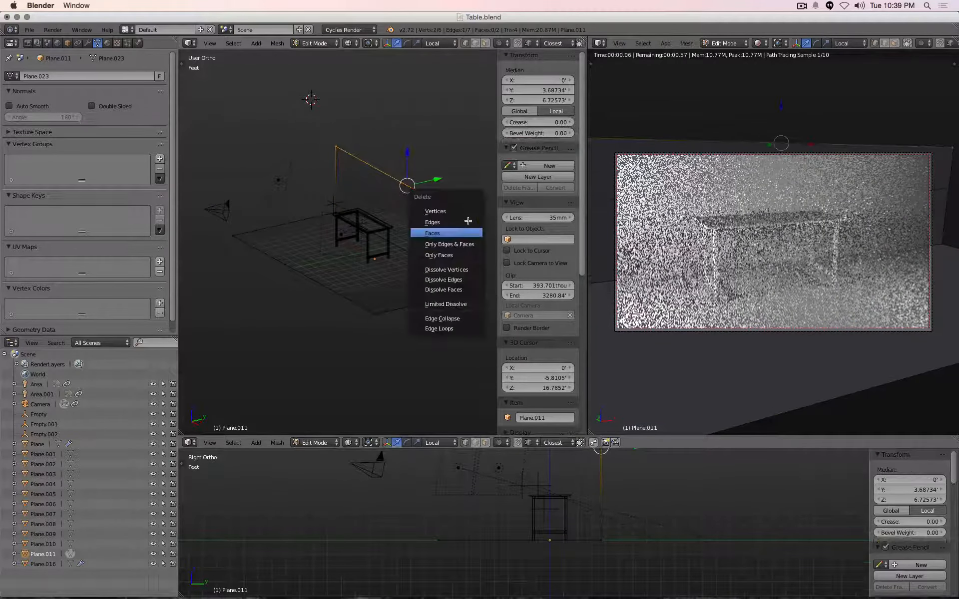
left_click(465, 210)
Step: Extend the floor plane's back edge along Y so the floor is about 41.06 ft deep
right_click(451, 273, "shift")
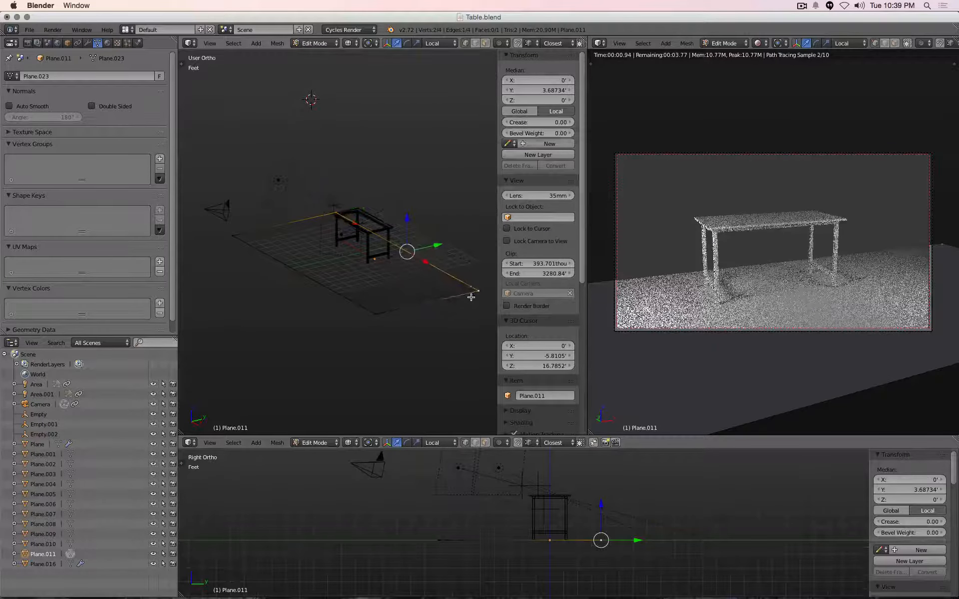
scroll(440, 272, "down", 3)
middle_click_drag(440, 272, 370, 261)
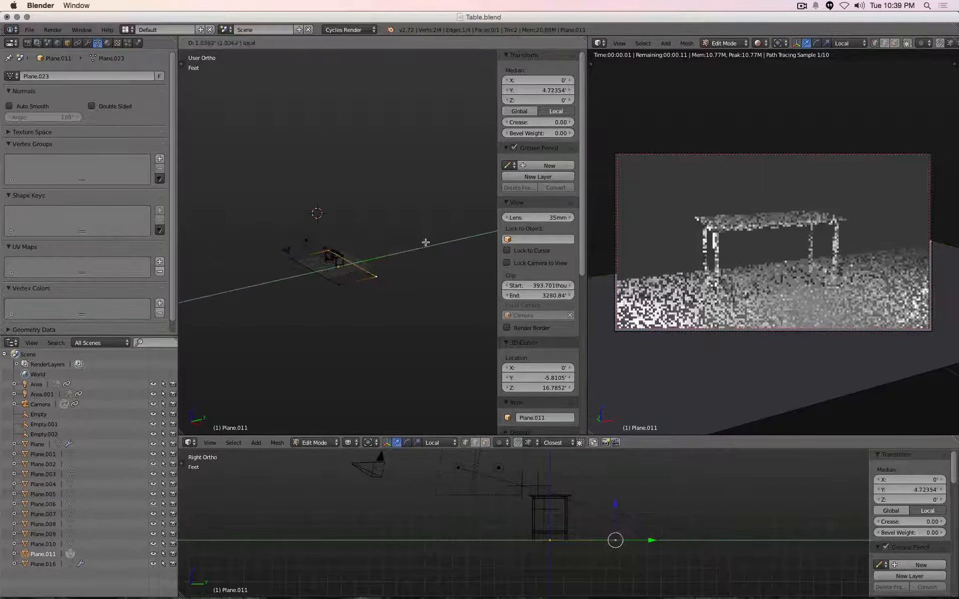
key("Tab")
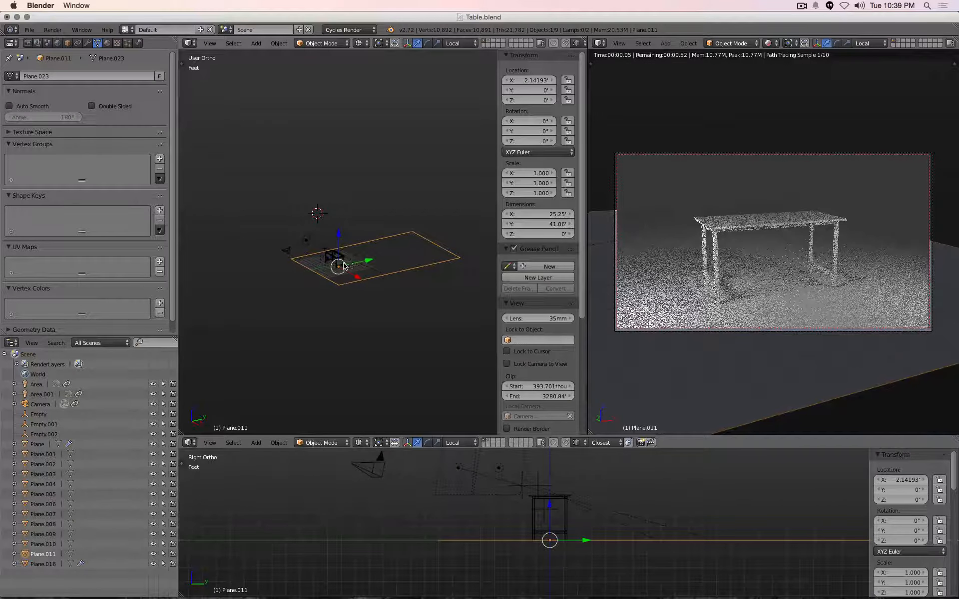
Step: Widen the floor plane by moving its two side edges outward along X until it is about 58.59 ft wide
middle_click_drag(357, 267, 420, 302)
key("Tab")
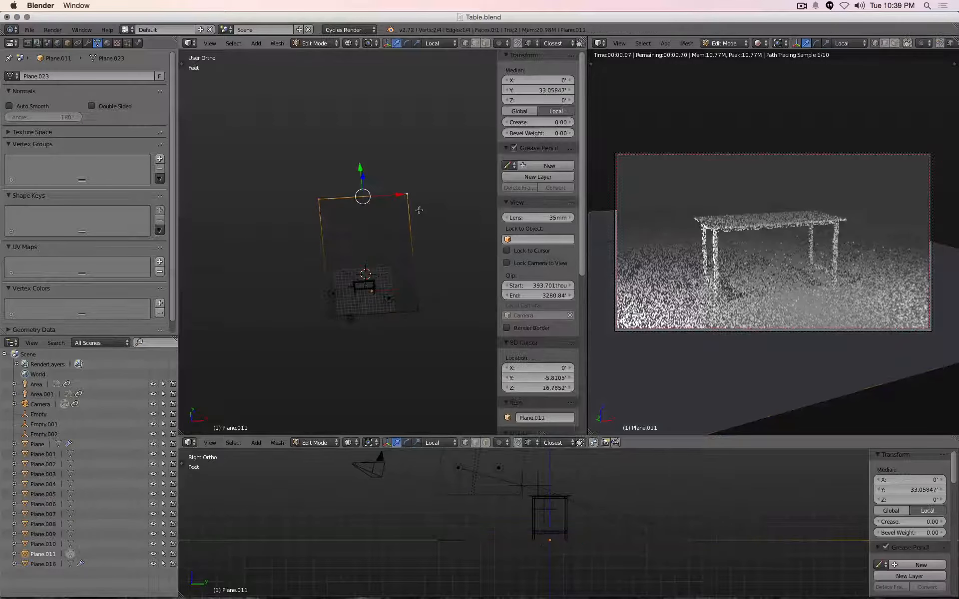
right_click(418, 210)
right_click(415, 272, "shift")
left_click_drag(444, 249, 496, 249)
right_click(321, 198)
right_click(329, 316, "shift")
left_click_drag(361, 255, 296, 259)
Step: Extend the floor plane's front edge along Y so the floor is about 67.8 ft deep
right_click(265, 326)
right_click(474, 312, "shift")
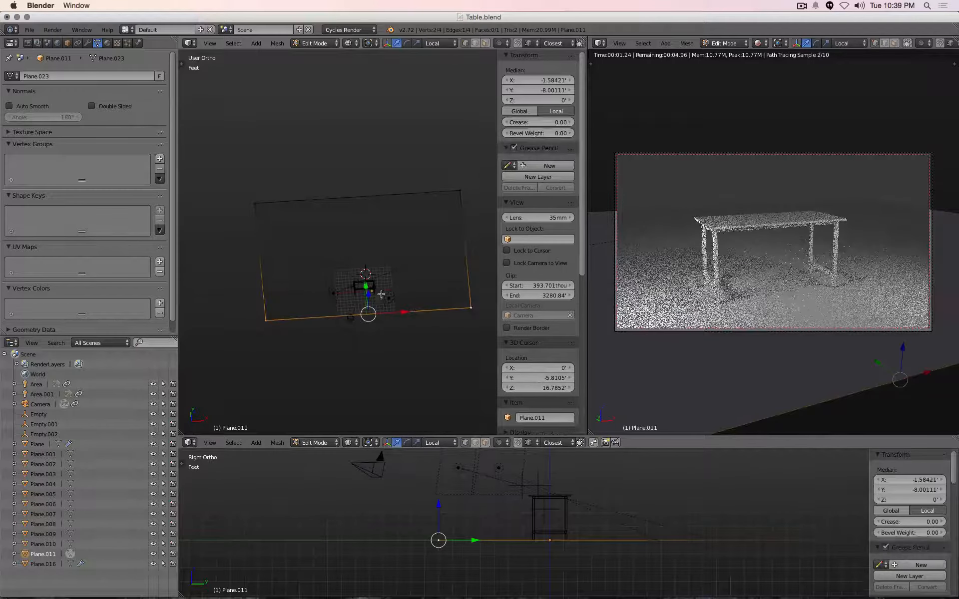
middle_click_drag(364, 326, 403, 303, "shift")
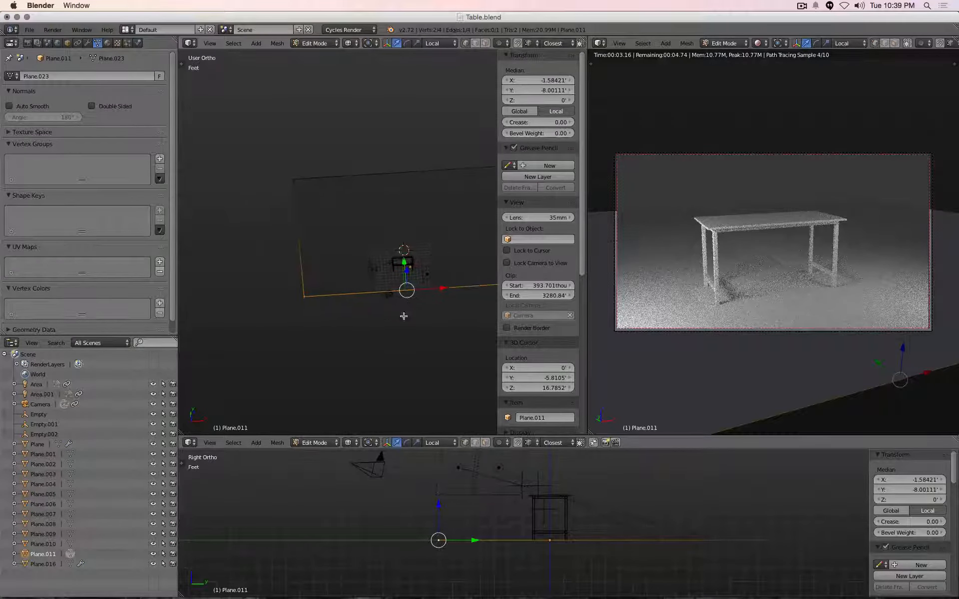
left_click_drag(404, 261, 405, 337)
key("Tab")
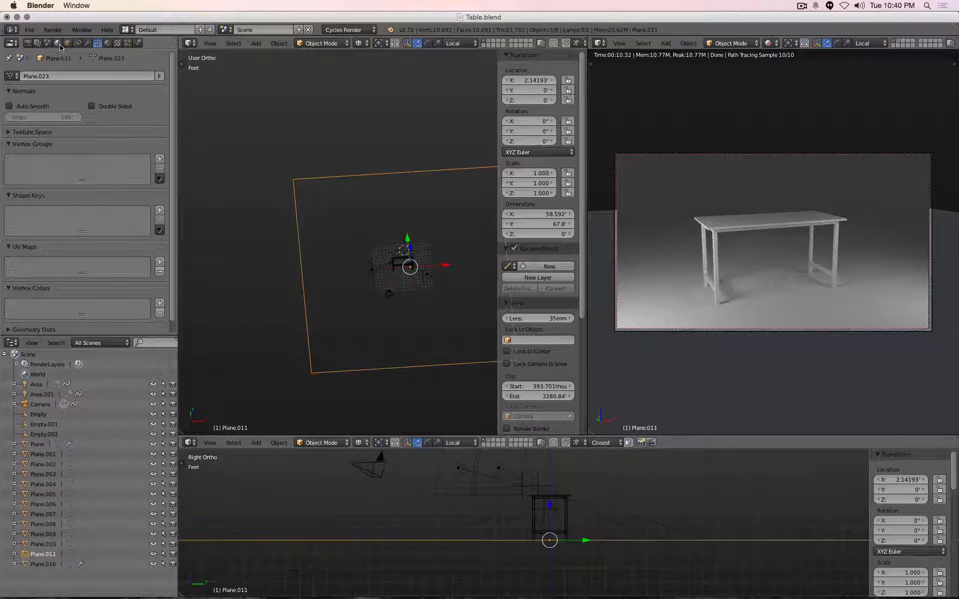
Step: Darken the world background color to black
left_click(58, 44)
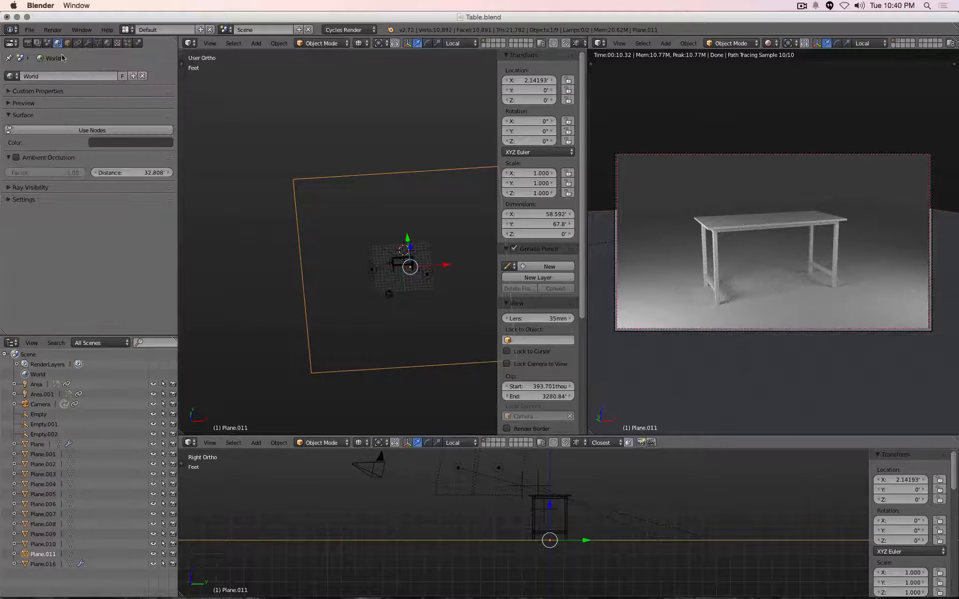
left_click(110, 144)
left_click_drag(175, 210, 175, 228)
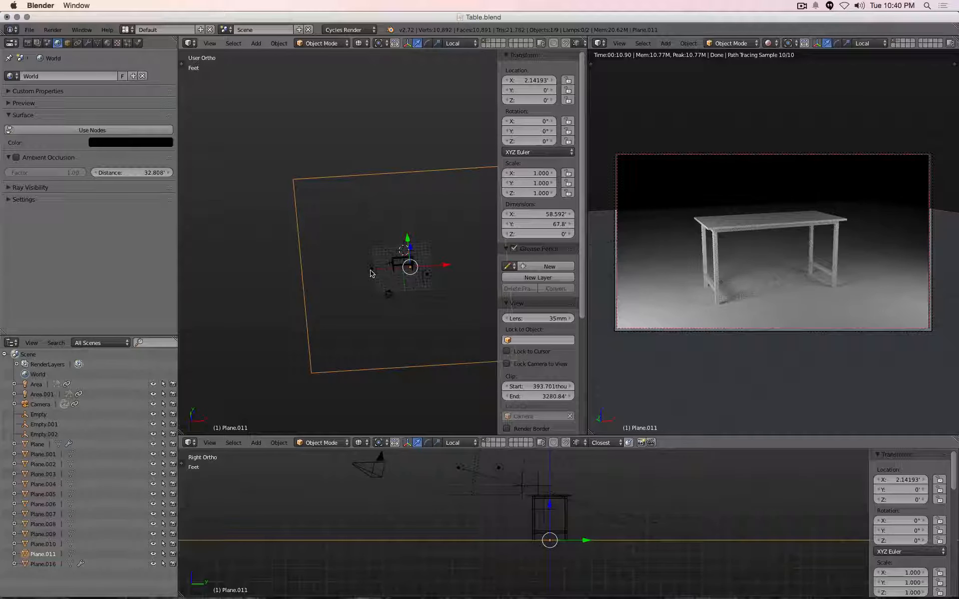
Step: Change the original area lamp to a Spot lamp
key("KP_7")
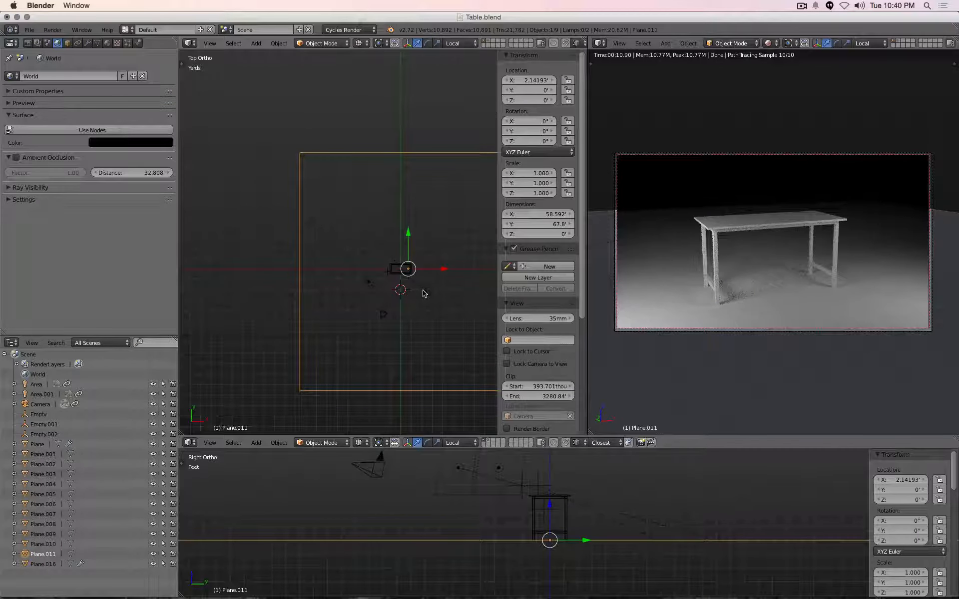
right_click(369, 283)
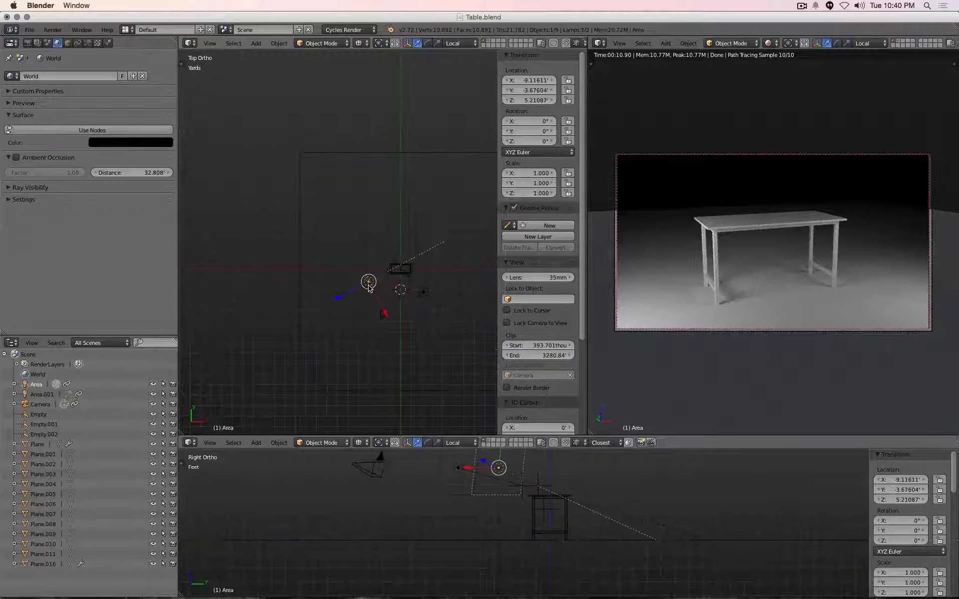
left_click(89, 43)
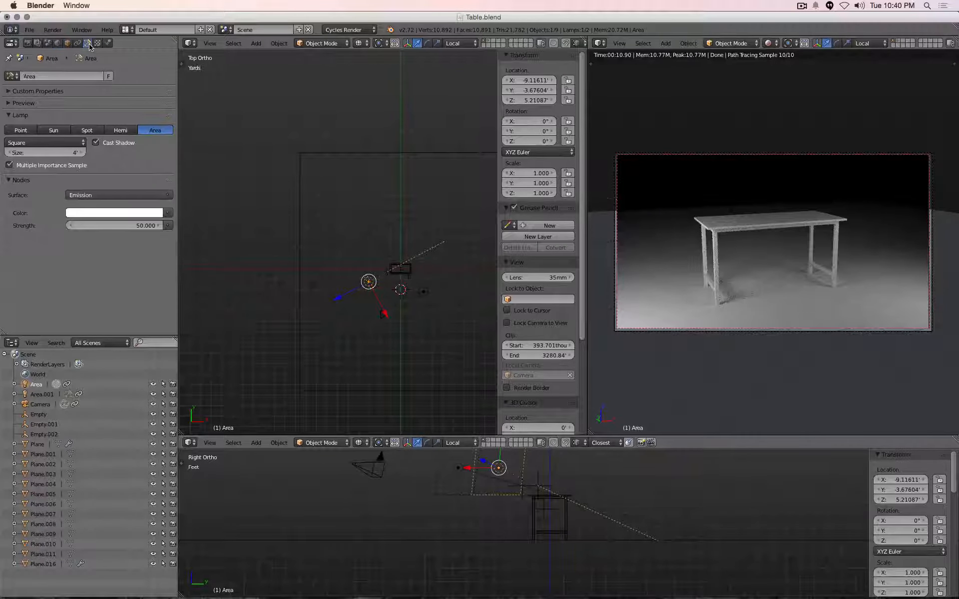
left_click(90, 132)
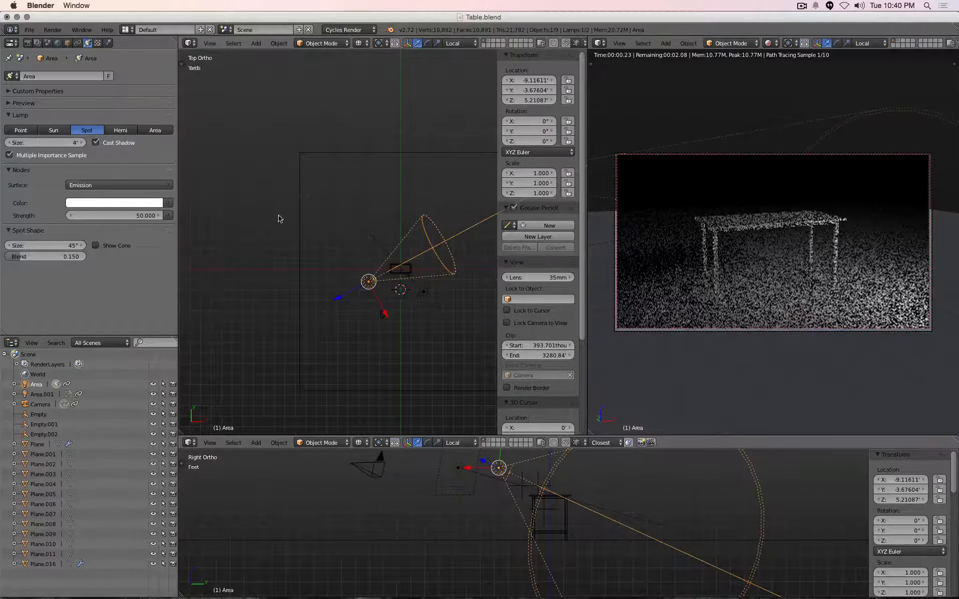
Step: Raise the spot lamp above the table, to about X -8.00, Y -3.08, Z 11.07 ft
key("KP_1")
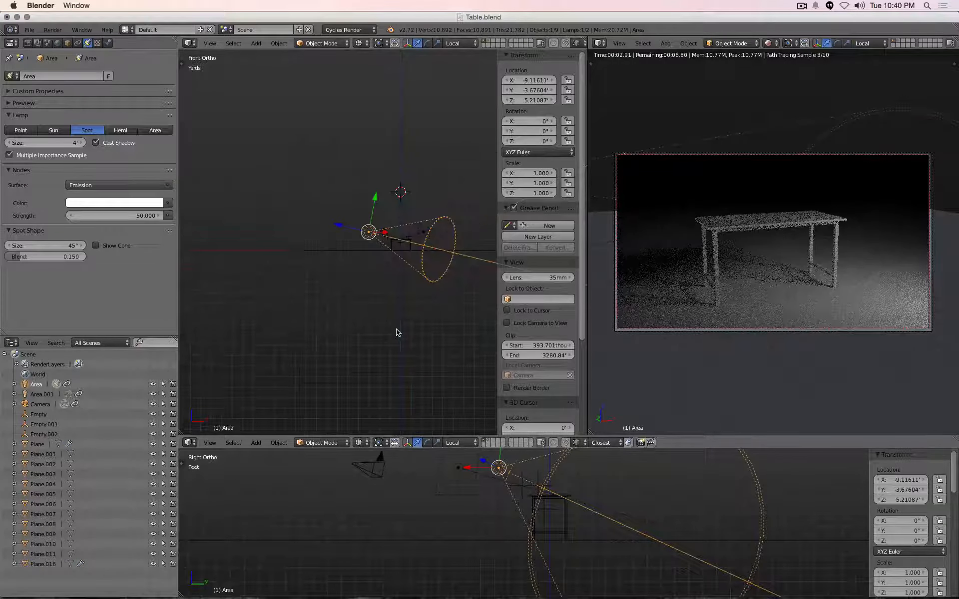
key("g")
key("y")
key("y")
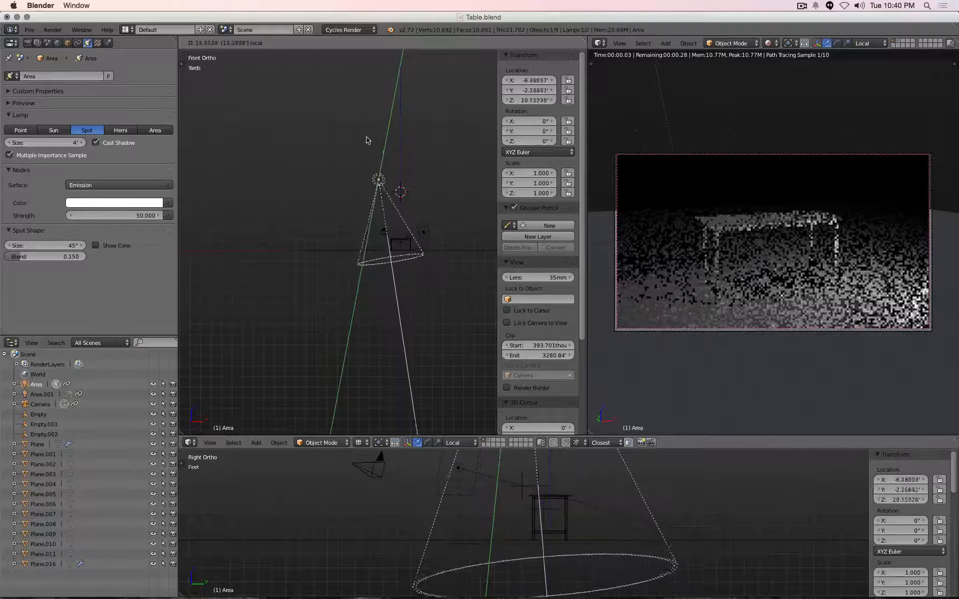
left_click(352, 173)
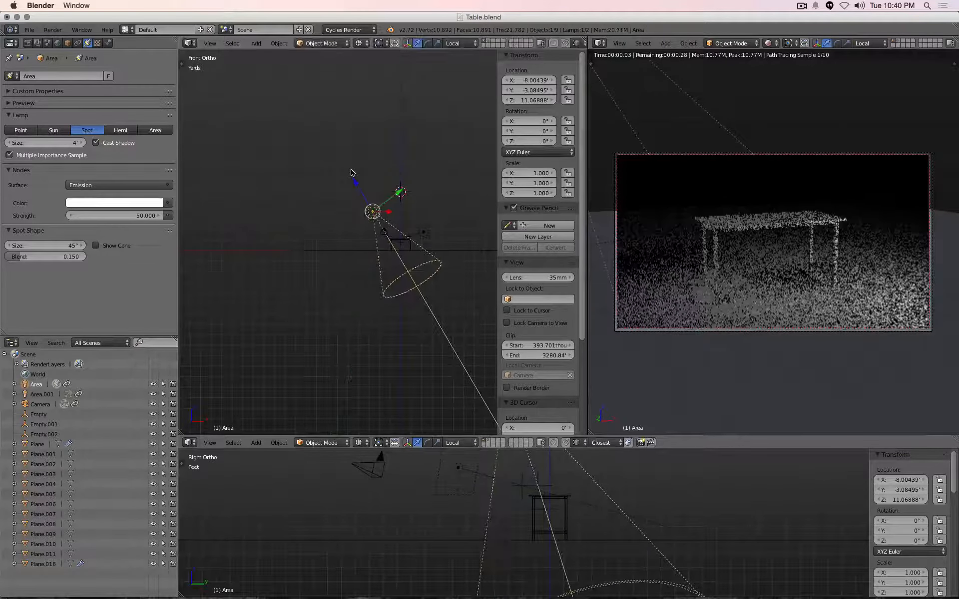
Step: Move the spot lamp higher and farther from the table, to about X -12.27, Y -5.35, Z 18.34 ft
key("KP_7")
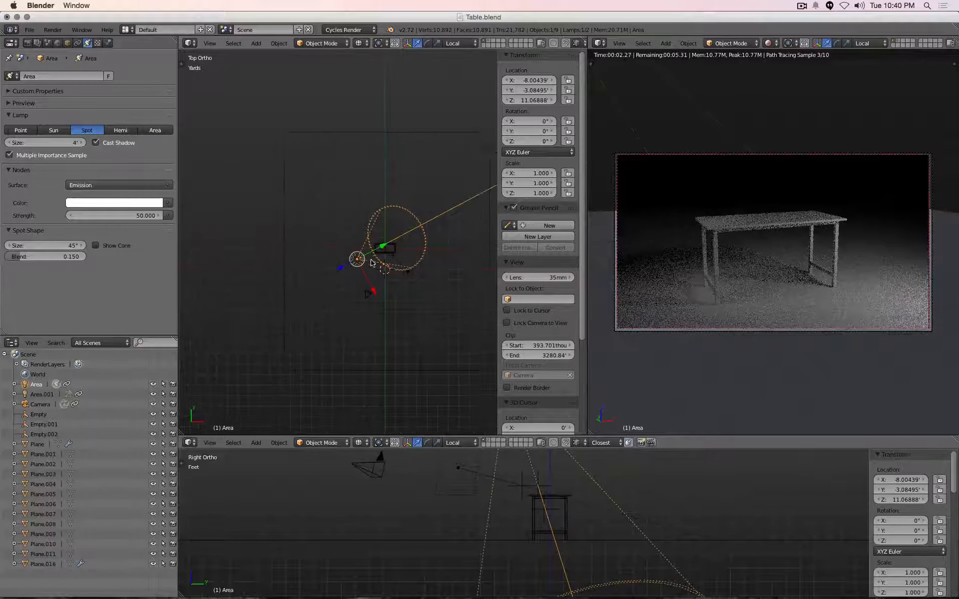
middle_click_drag(371, 263, 337, 195)
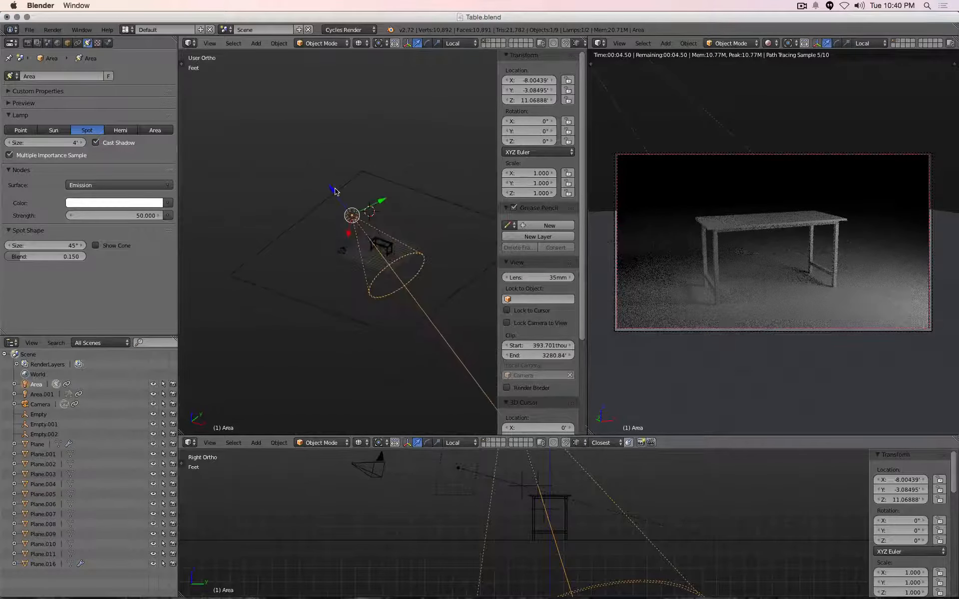
key("g")
left_click(417, 249)
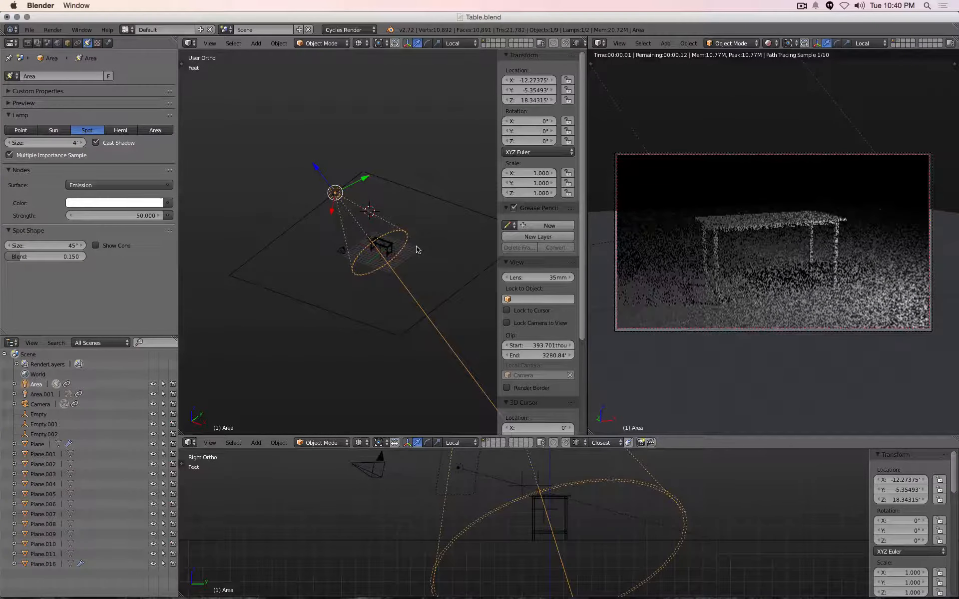
Step: Switch off the second area lamp's light by setting its emission strength to 0
scroll(389, 242, "up", 4)
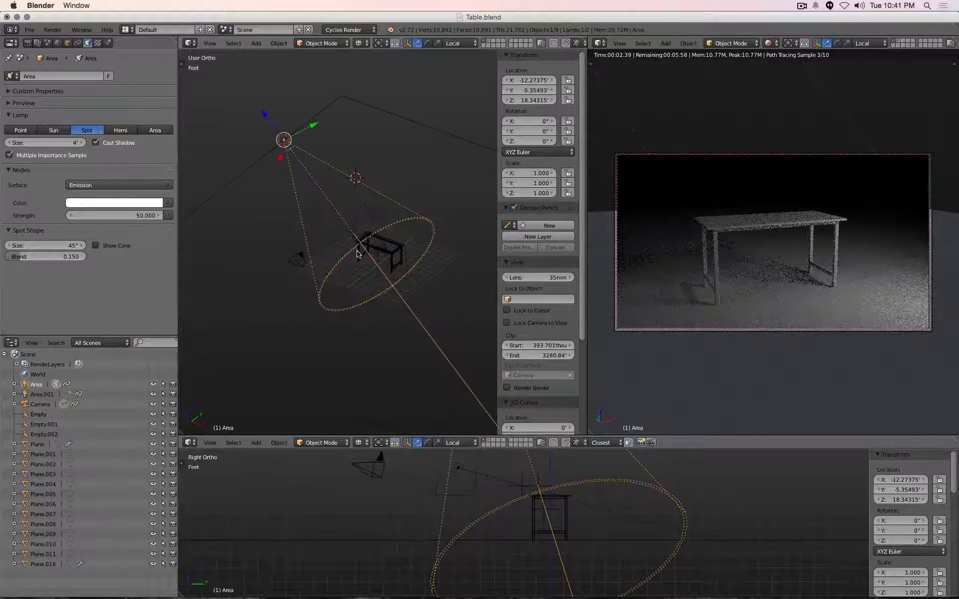
middle_click_drag(367, 270, 460, 227)
right_click(460, 228)
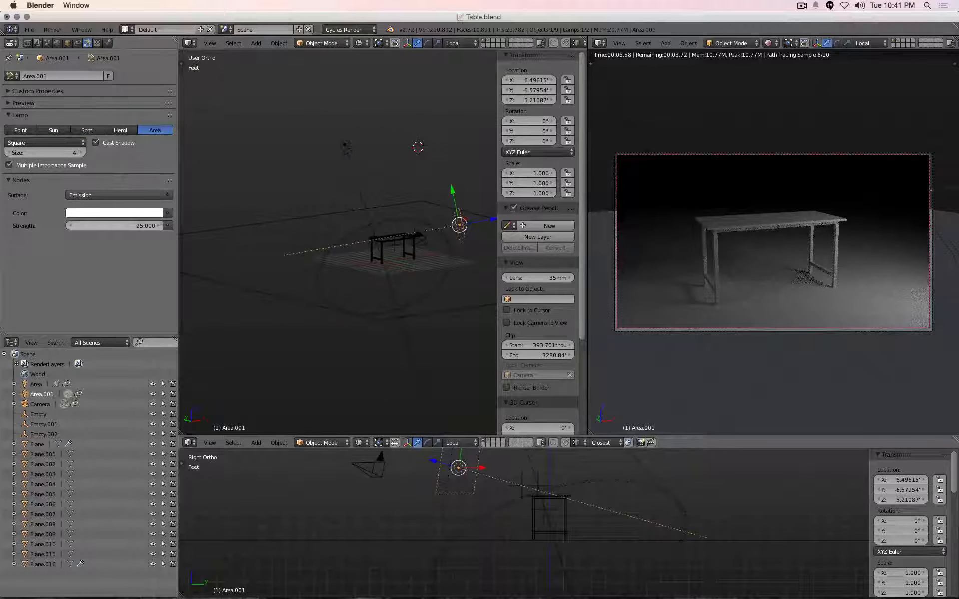
double_click(128, 228)
type("0")
key("Return")
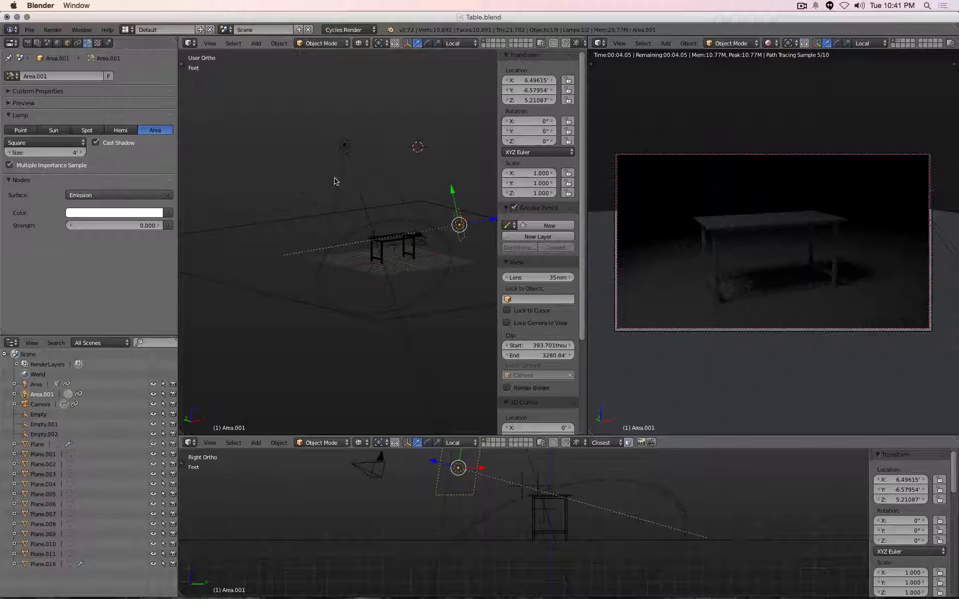
Step: Set the spot lamp's emission strength to 100
right_click(345, 145)
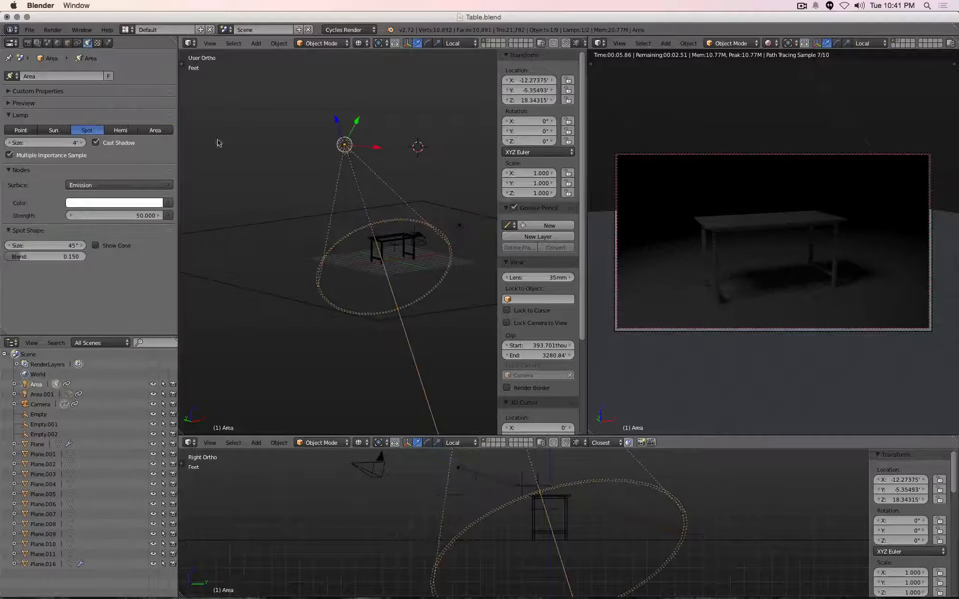
left_click(119, 215)
type("100")
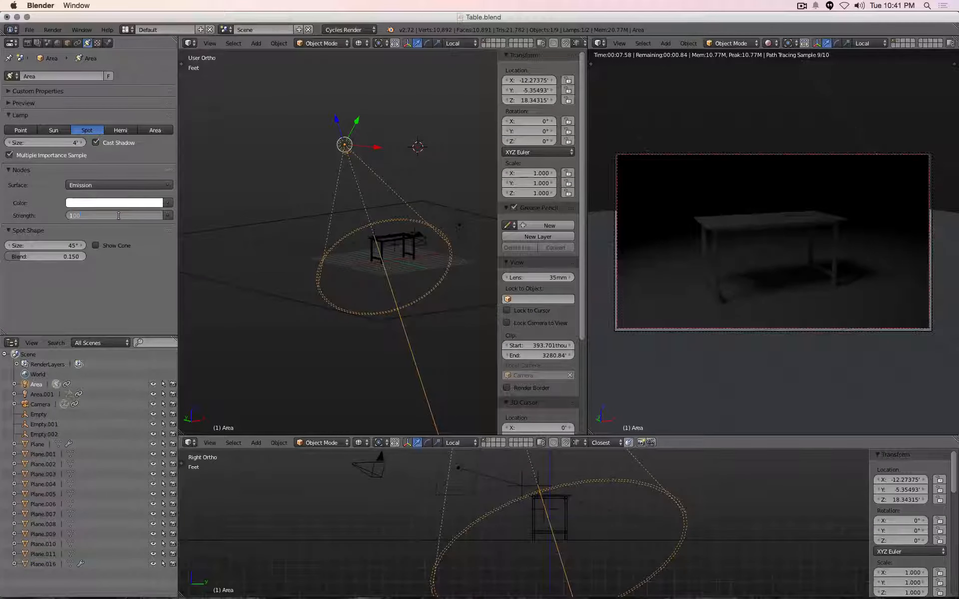
key("Return")
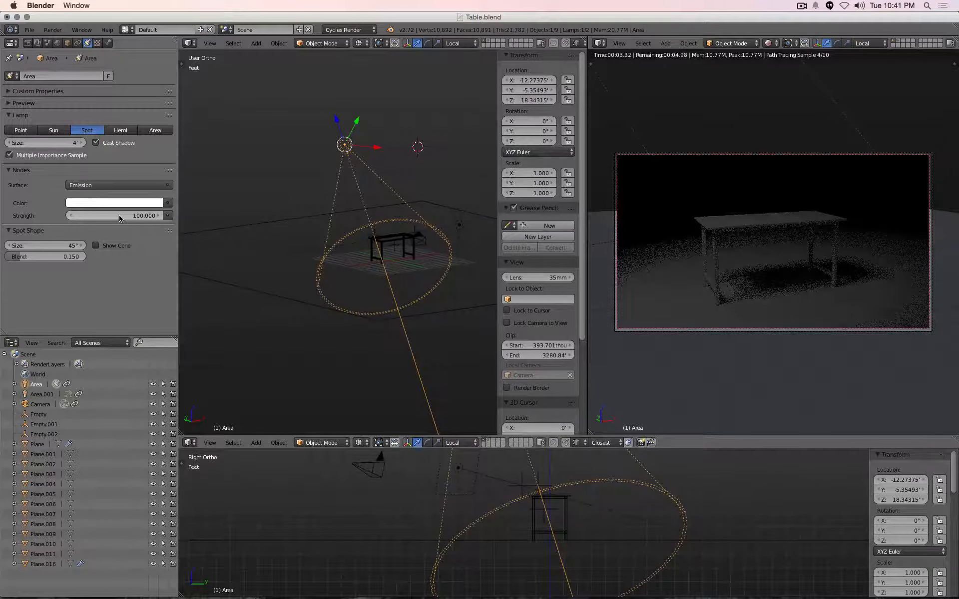
Step: Enable nodes for the world surface and set its Background color to white
left_click(58, 43)
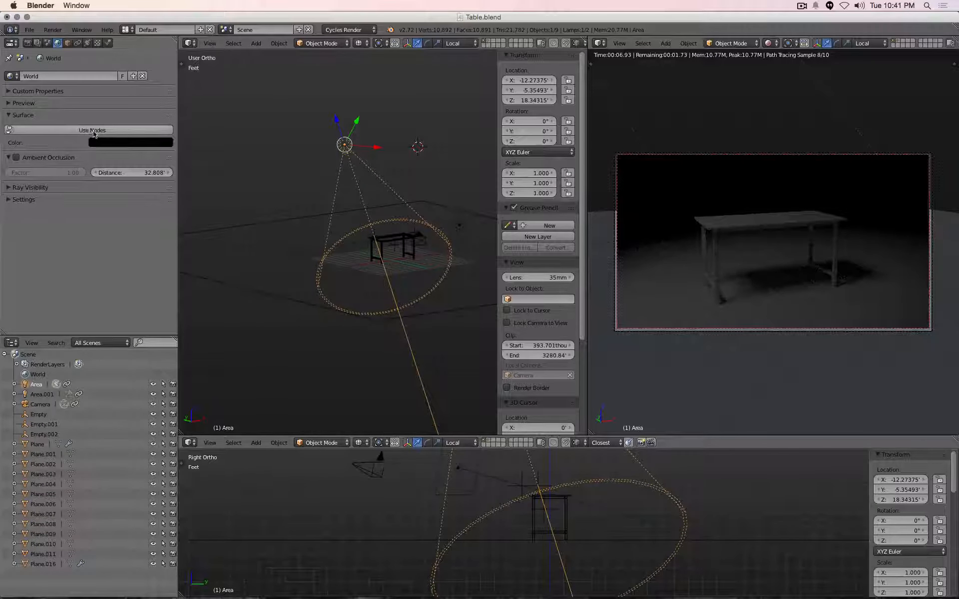
left_click(85, 131)
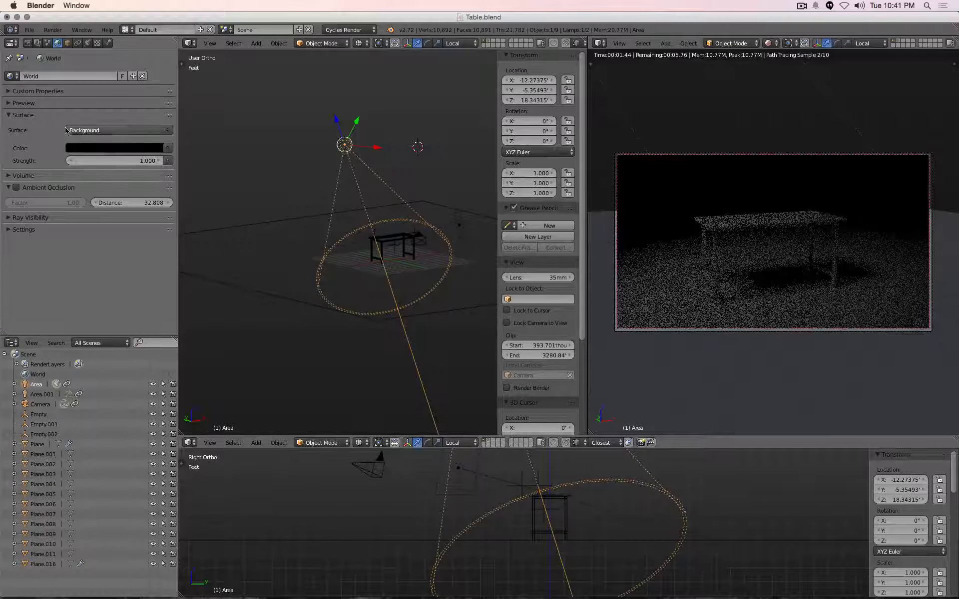
left_click(100, 151)
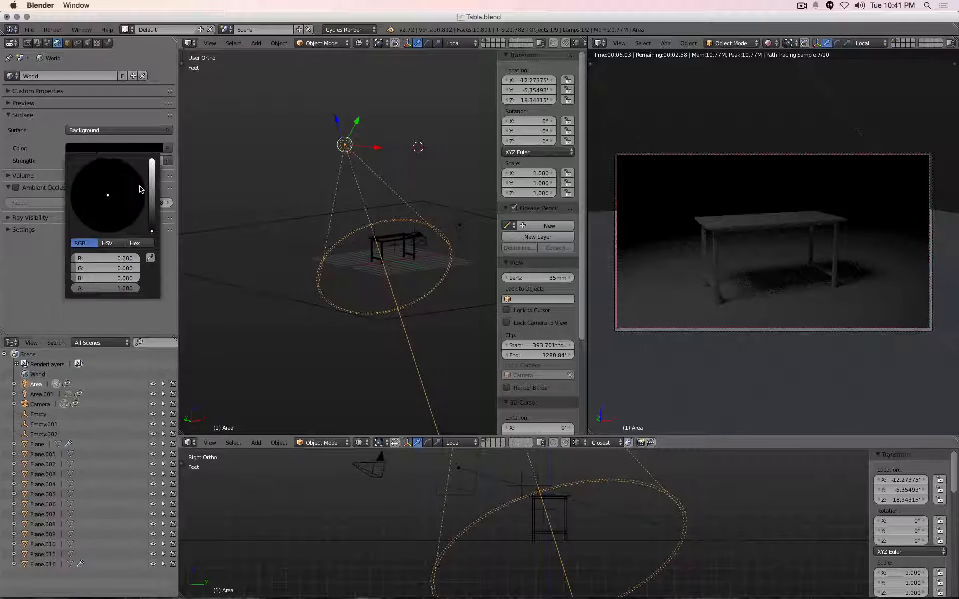
scroll(140, 189, "up", 5)
scroll(140, 188, "up", 10)
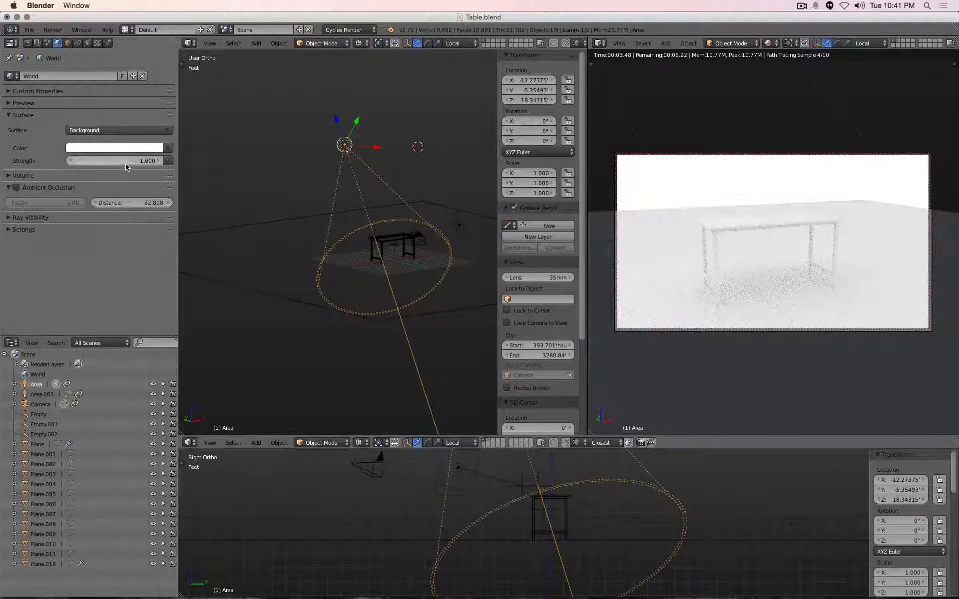
Step: Set the world background strength to 0.25
left_click(122, 160)
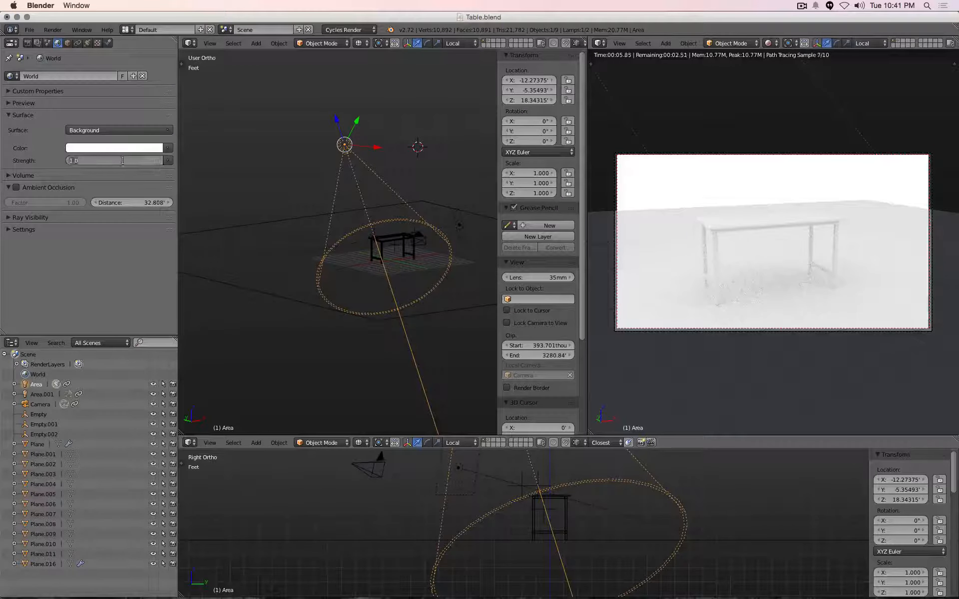
type(".25")
key("Return")
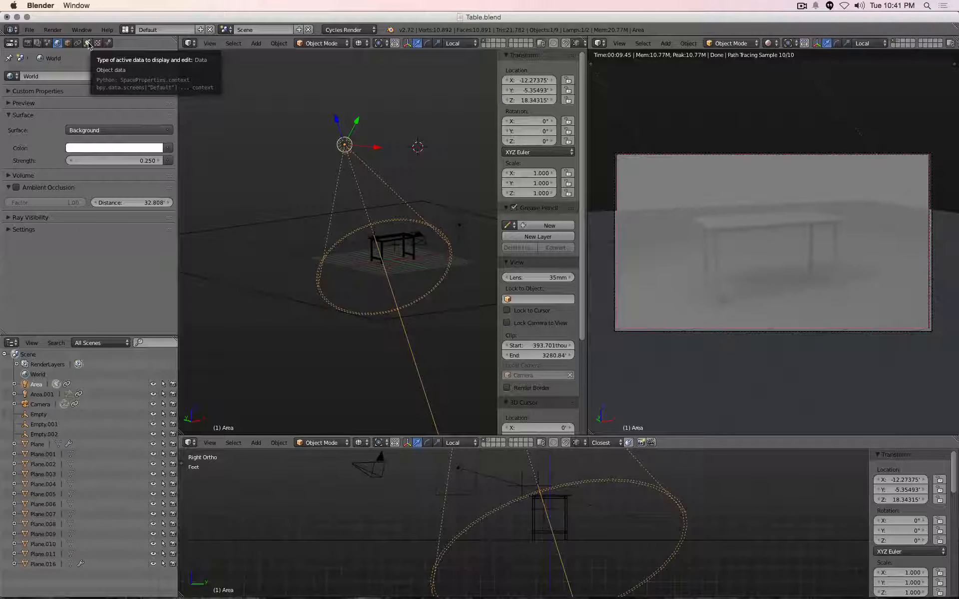
Step: Try the spot lamp at an emission strength of 1000 and set it back to 100
left_click(89, 45)
left_click(112, 216)
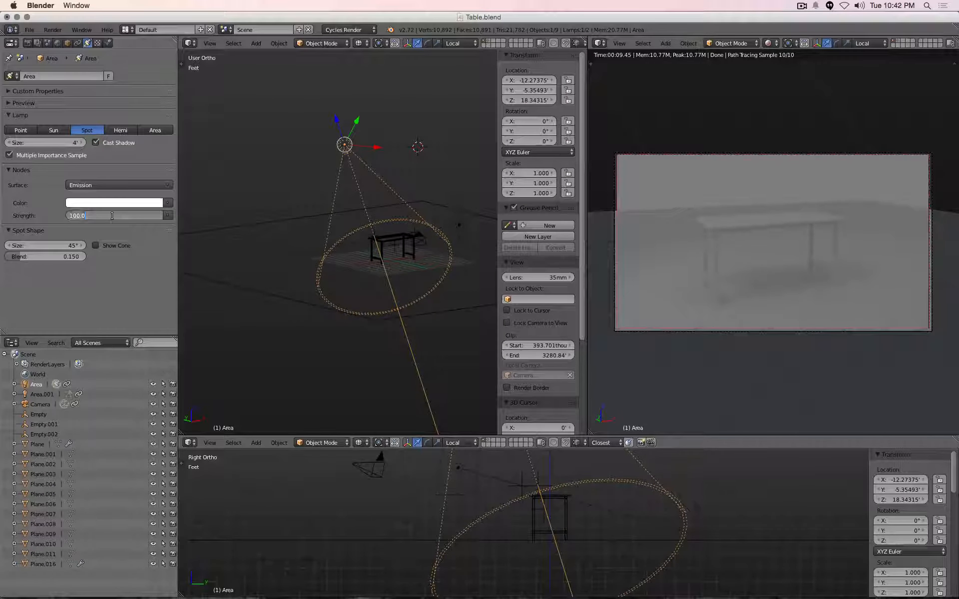
type("1000")
key("Return")
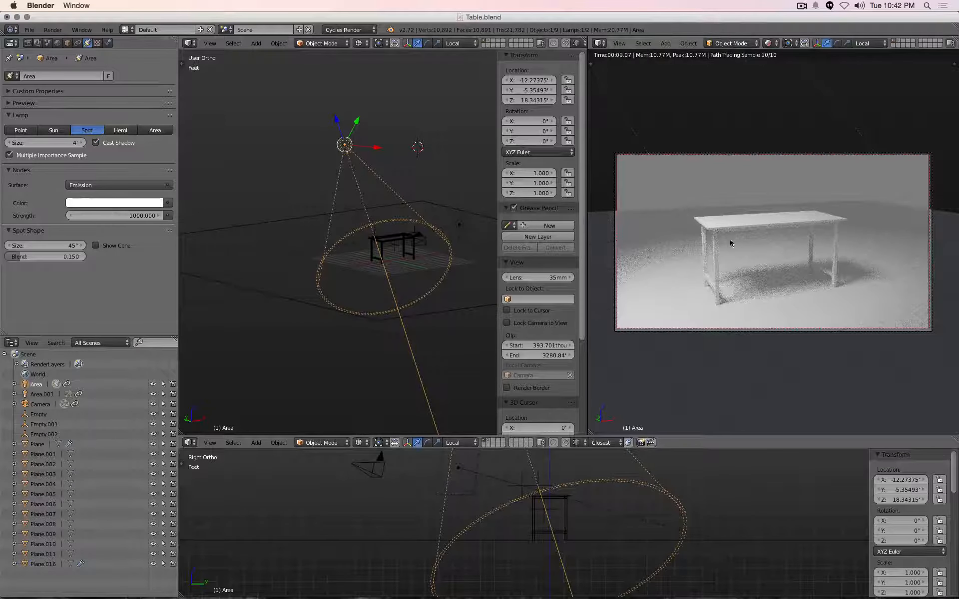
left_click(128, 218)
left_click(126, 220)
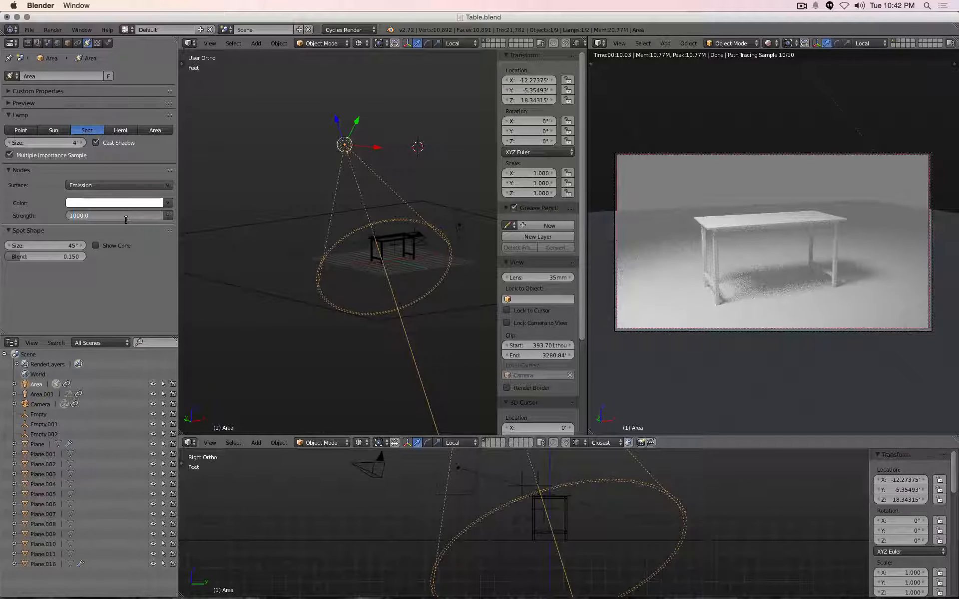
key("BackSpace")
key("BackSpace")
key("BackSpace")
key("Return")
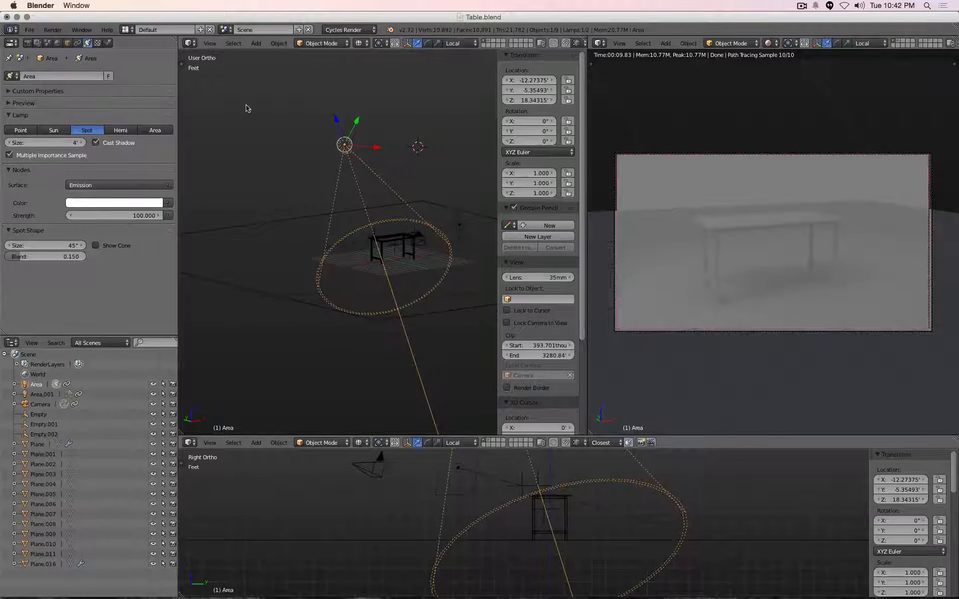
Step: Move the spot lamp along its local Z axis toward the table, to about X -6.72, Y -2.40, Z 8.88 ft
key("g")
key("z")
key("z")
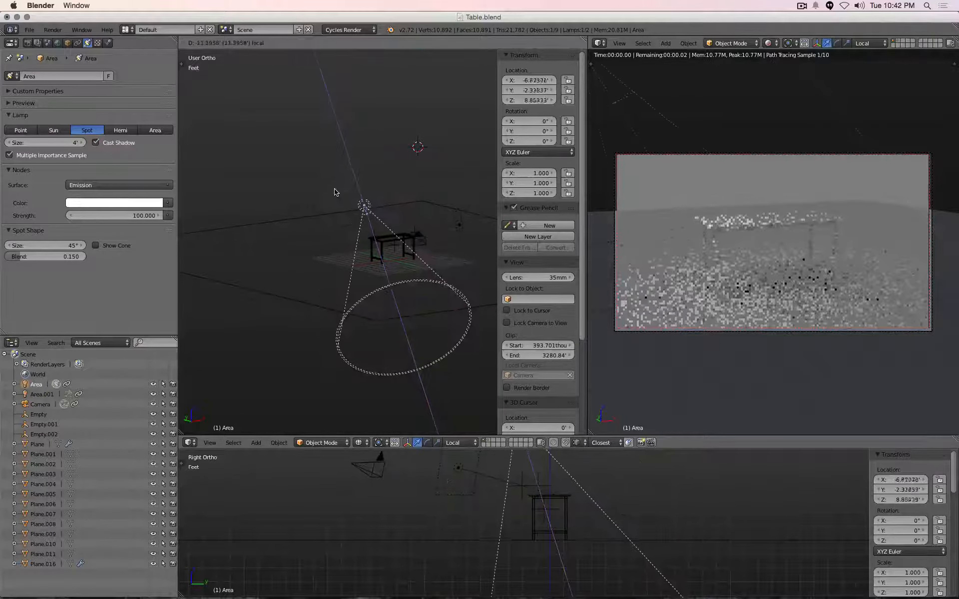
left_click(355, 198)
Step: Move the spot lamp up and away from the table in front view, to about X -13.09, Z 11.48 ft
key("KP_1")
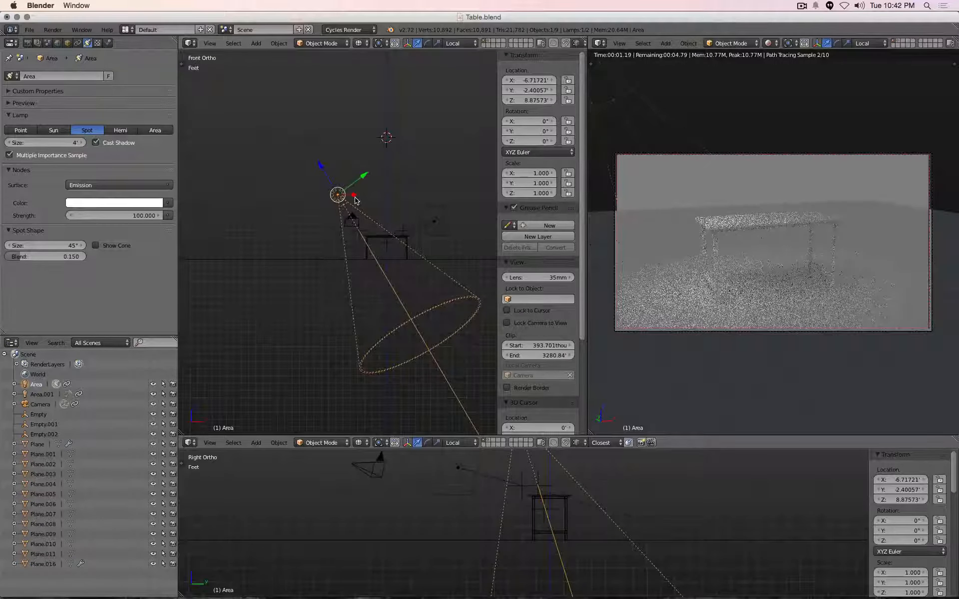
key("g")
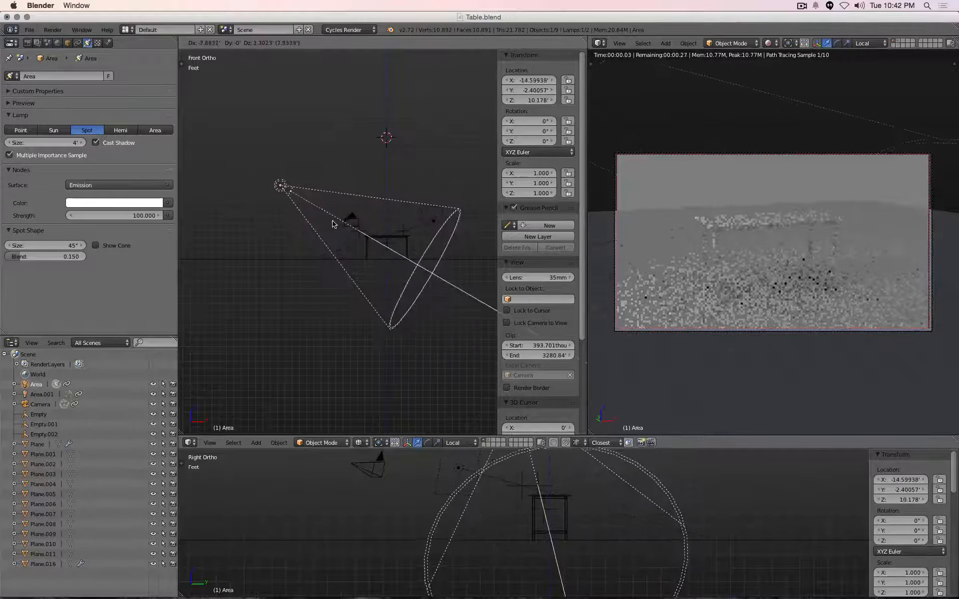
key("x")
key("Escape")
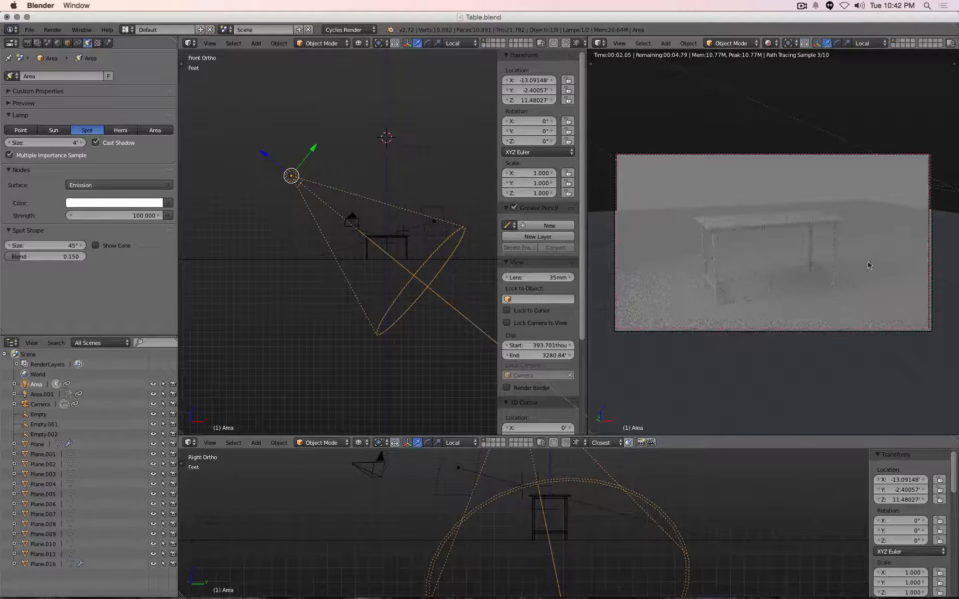
Step: Move the spot lamp toward the camera side in top view, to about X -9.32, Y -9.67 ft
key("KP_7")
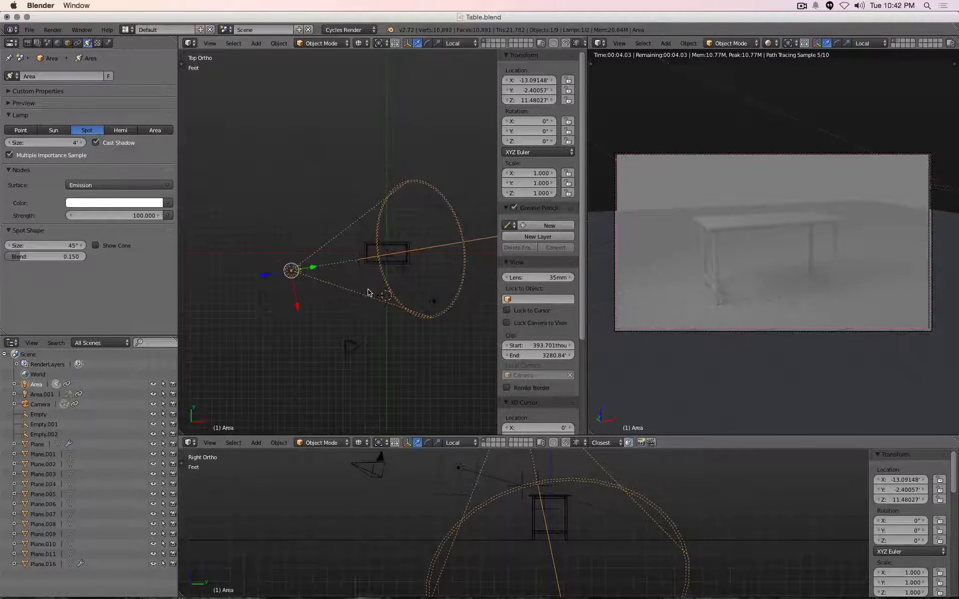
key("g")
left_click(373, 320)
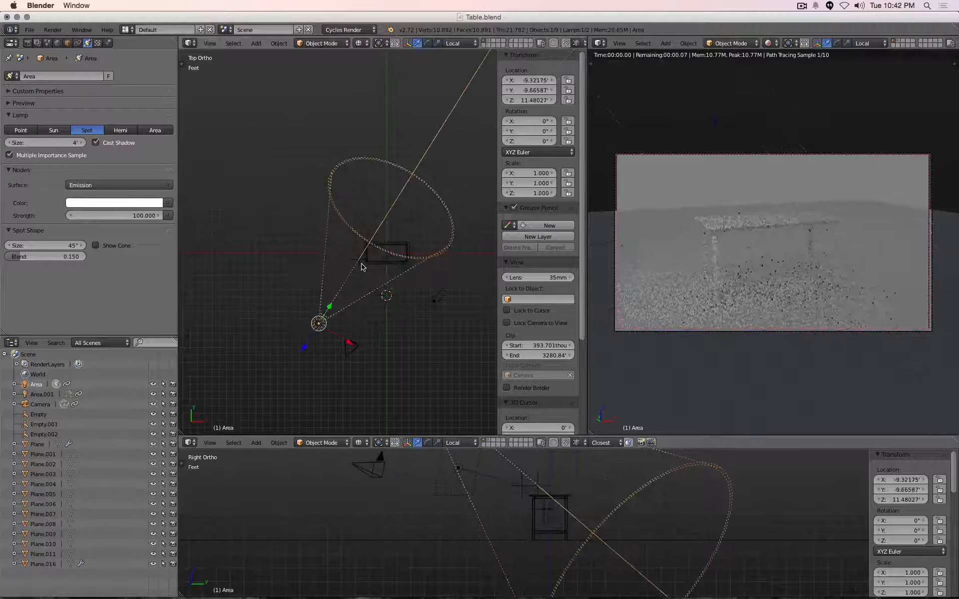
Step: Move the spot lamp together with its target empty in top view until the lamp sits at about X -11.79, Y -10.76 ft
right_click(365, 268, "shift")
right_click(353, 264)
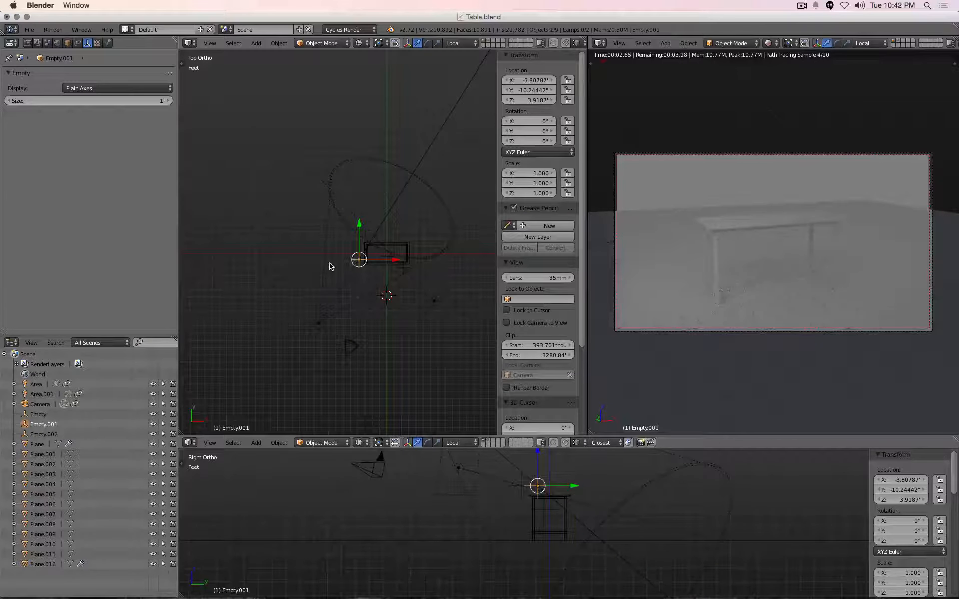
right_click(329, 264, "shift")
key("g")
left_click(341, 279)
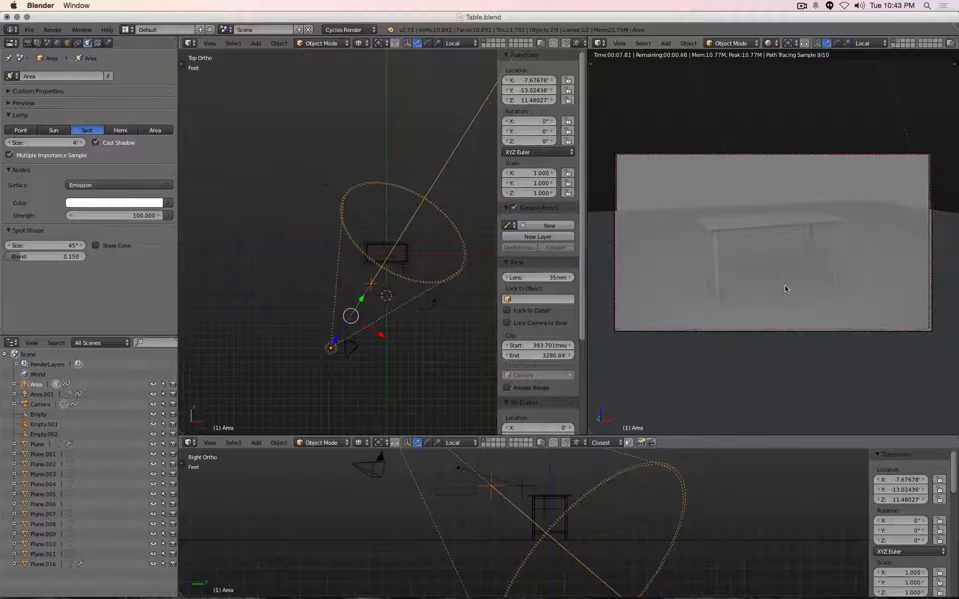
key("g")
left_click(376, 192)
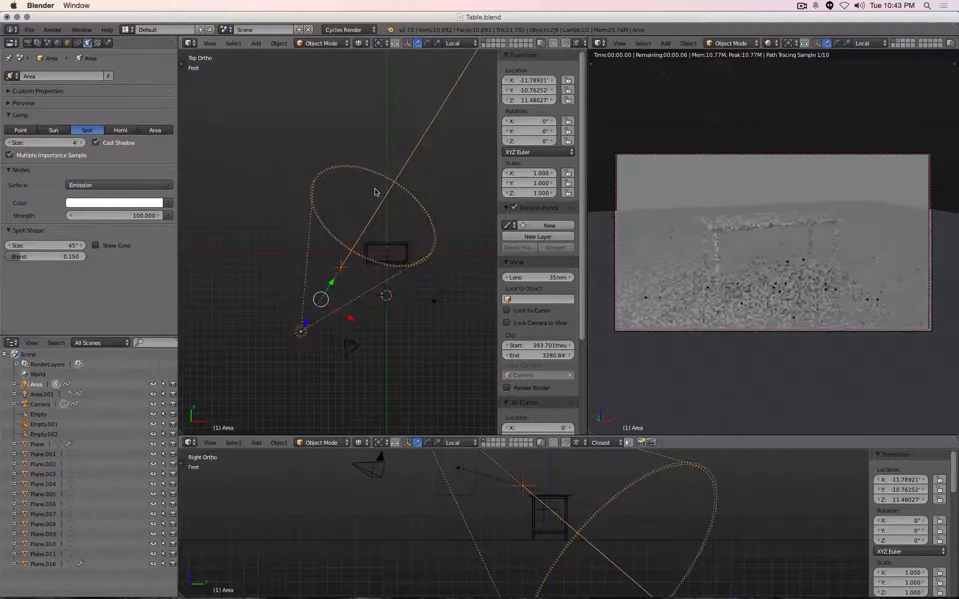
Step: Move the lamp's target empty alone to about X -1.20, Y -4.35 ft, in front of the table
right_click(345, 267)
key("g")
left_click(428, 226)
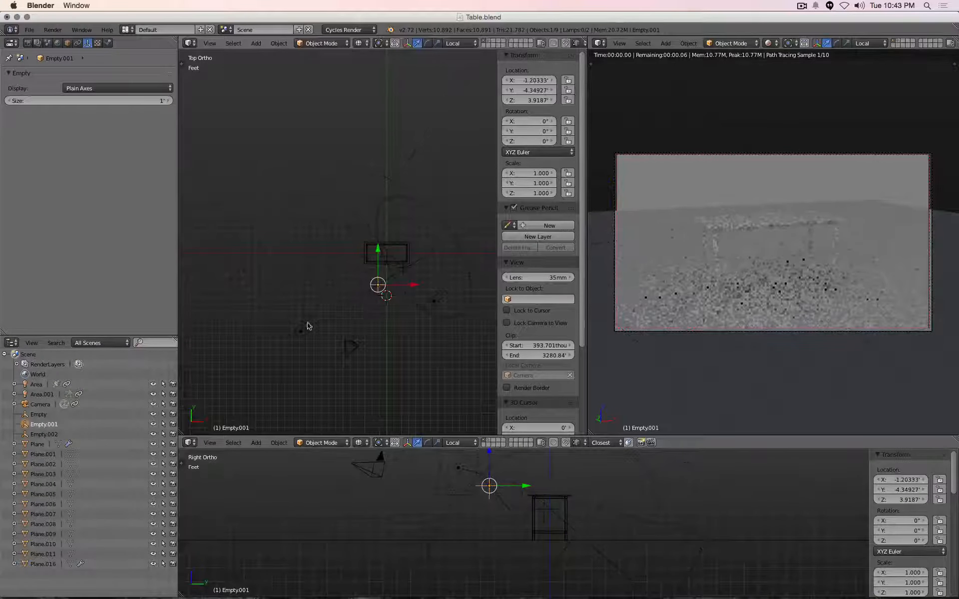
Step: Move the spot lamp and its target empty together to lamp position X -13.98, Y -7.95 ft, and check the aim from several views
right_click(301, 332)
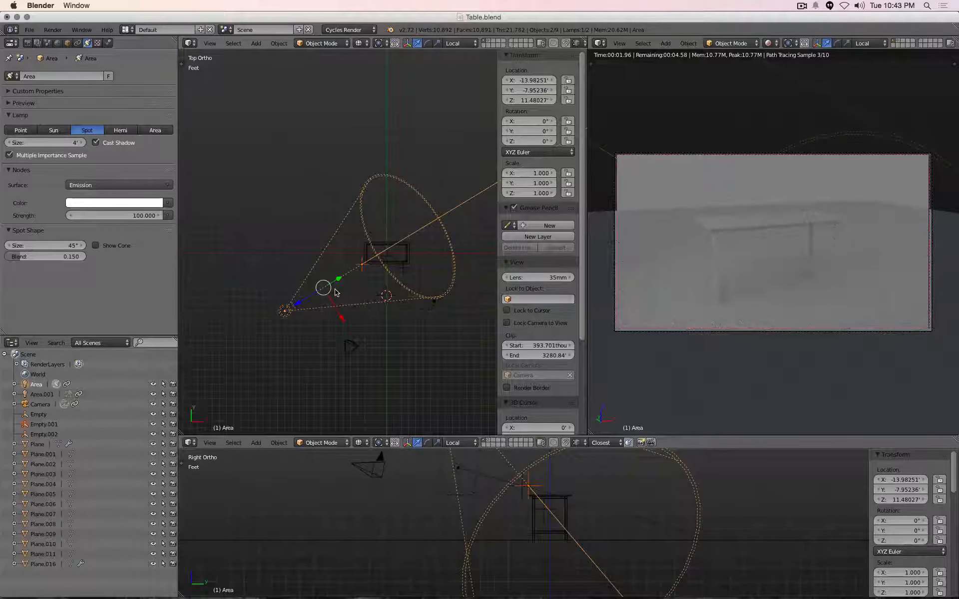
key("KP_1")
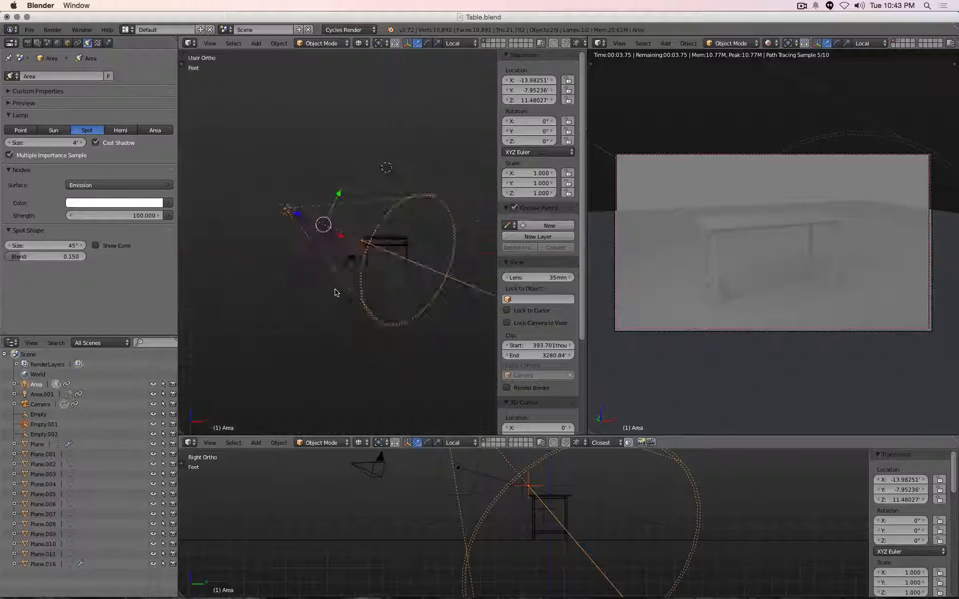
key("KP_3")
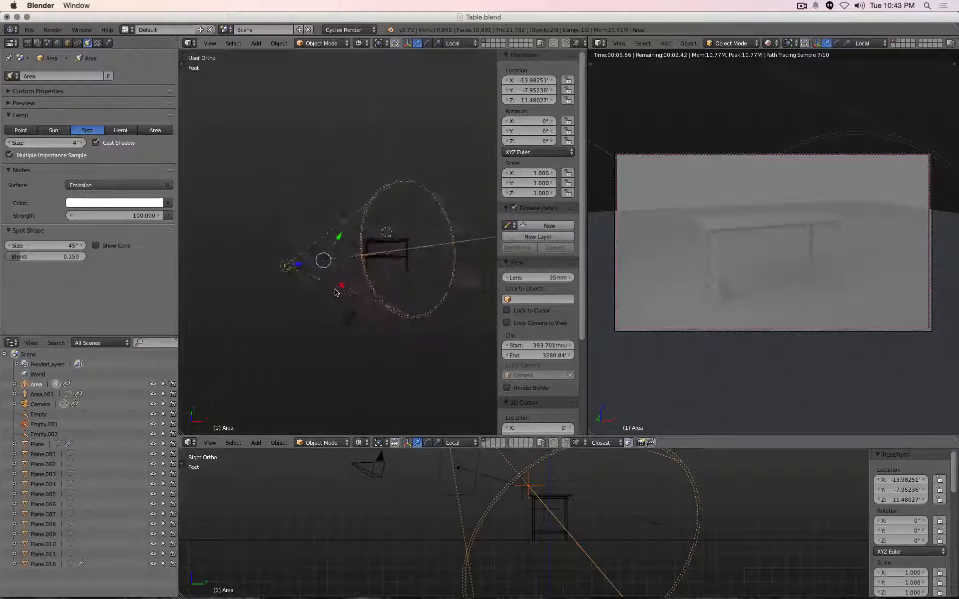
key("KP_7")
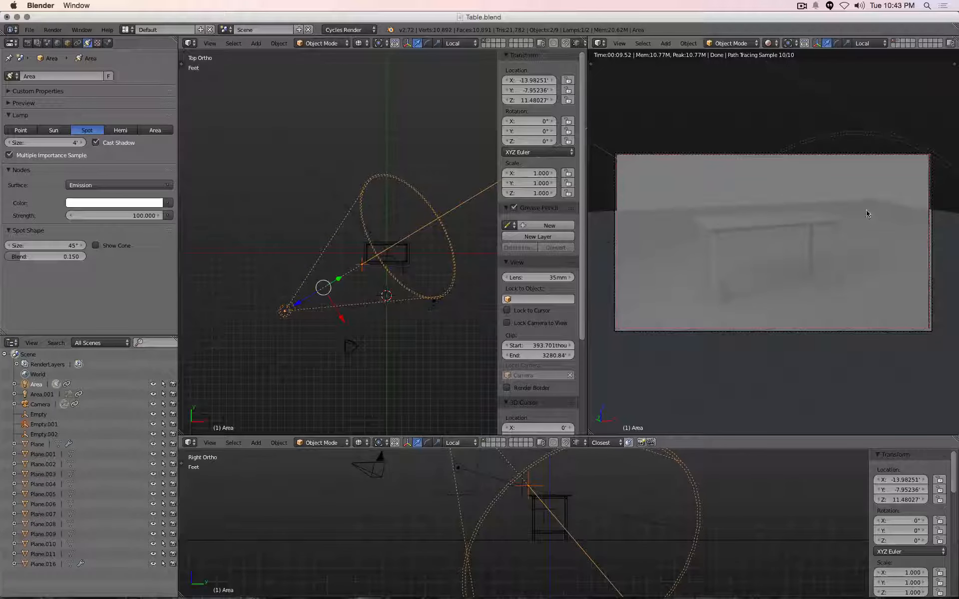
Step: Add a new Diffuse BSDF material to the floor plane
right_click(943, 220)
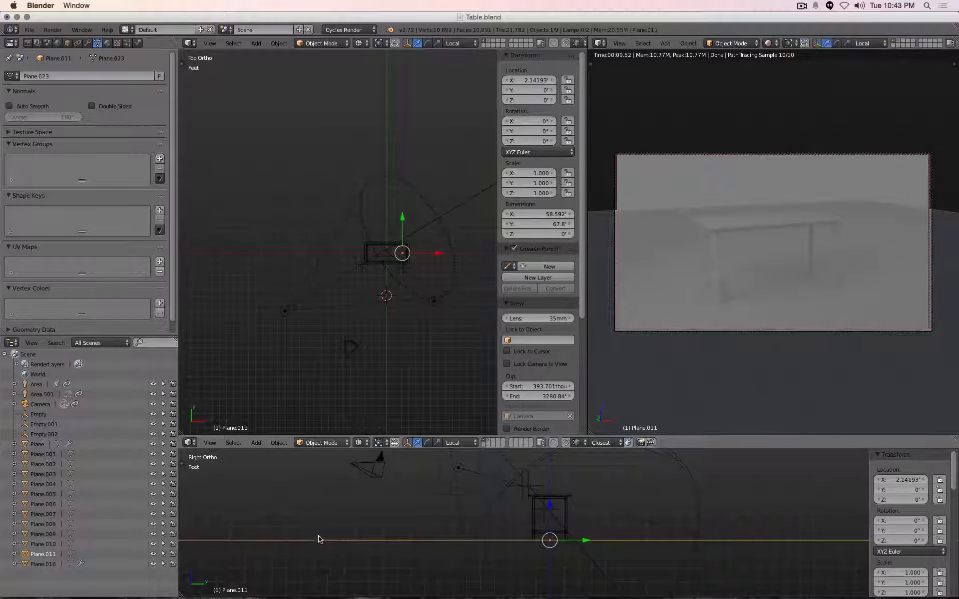
left_click(107, 43)
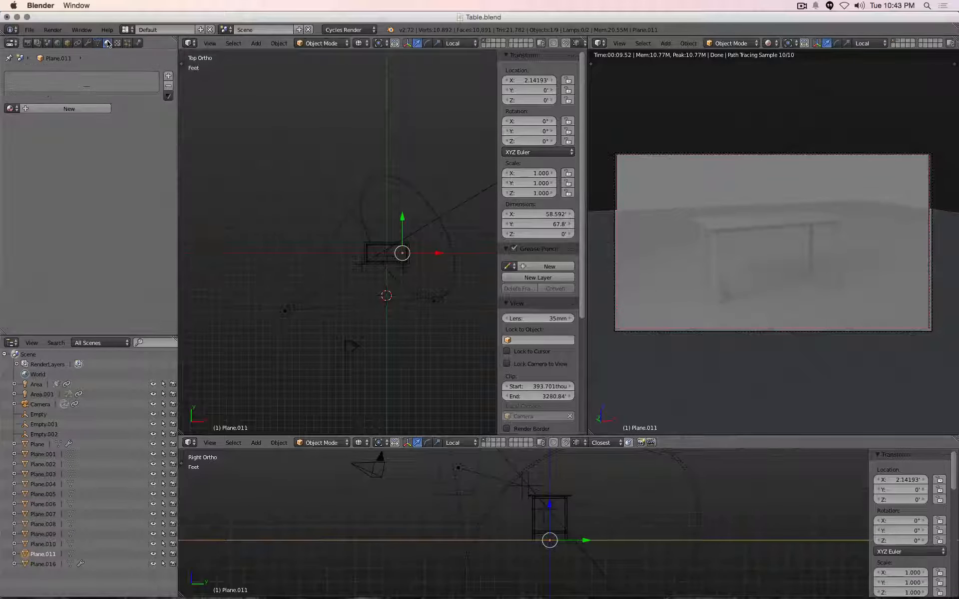
left_click(75, 108)
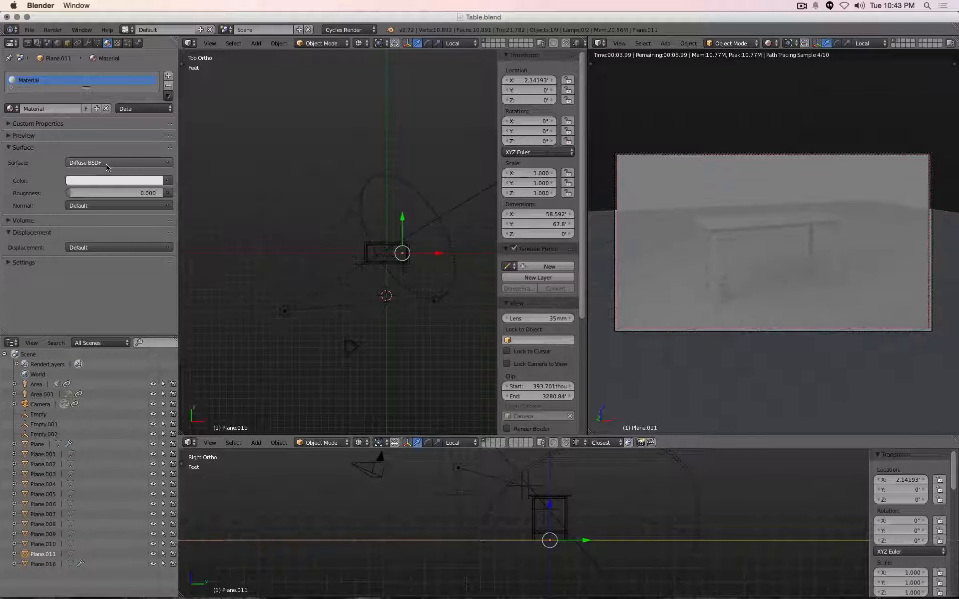
Step: Add a new material to the table's leg frame and set its diffuse color to near-black
right_click(717, 252)
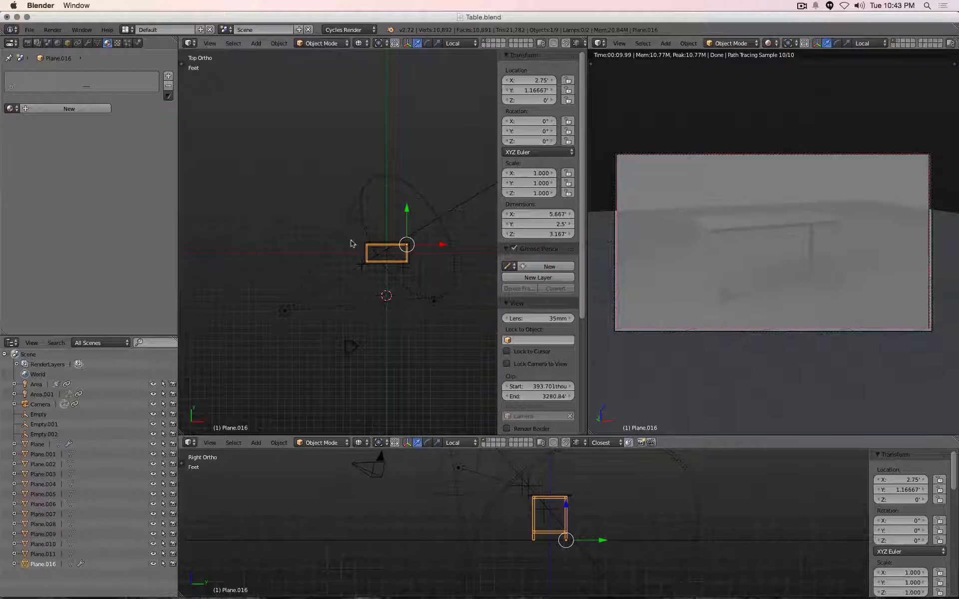
left_click(83, 109)
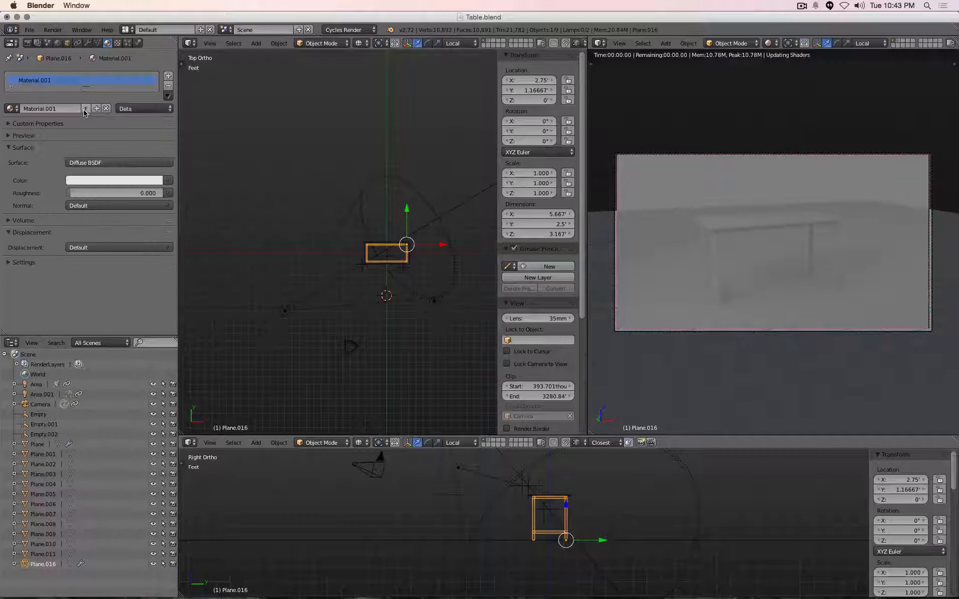
left_click(93, 181)
left_click_drag(152, 71, 152, 97)
left_click(119, 65)
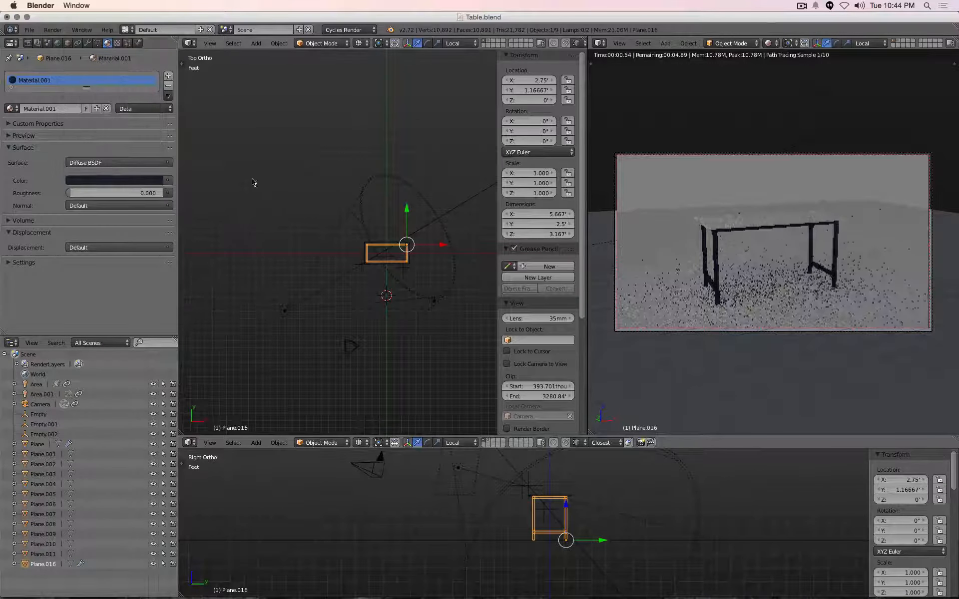
Step: Add a new material to the tabletop and set its diffuse color to orange
right_click(715, 224)
right_click(715, 223)
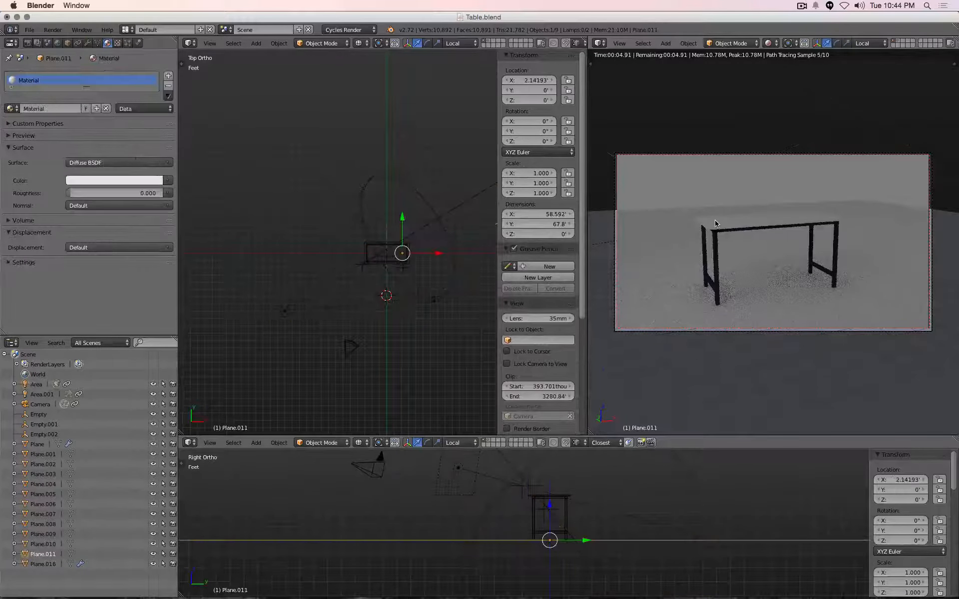
right_click(715, 223)
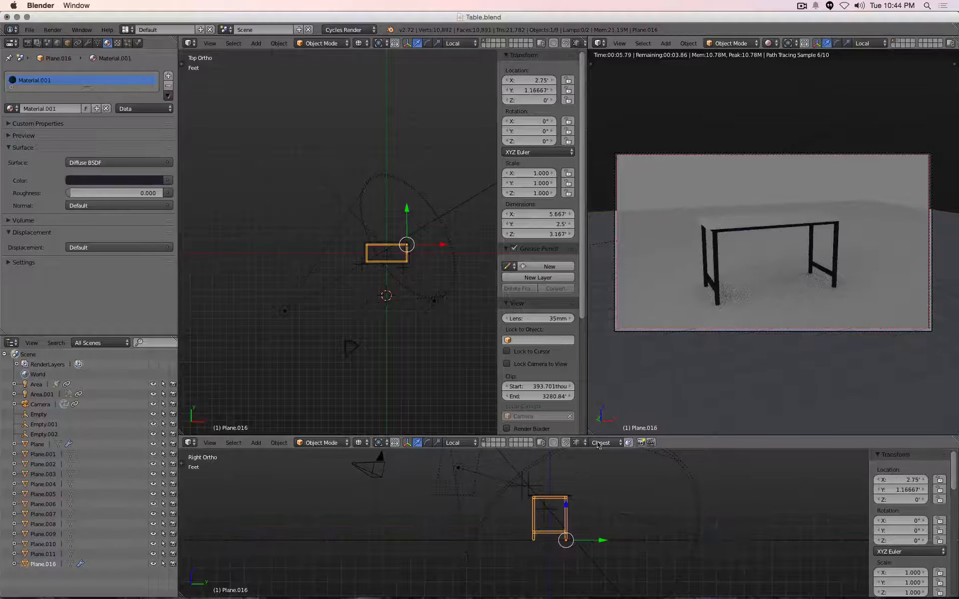
right_click(572, 500)
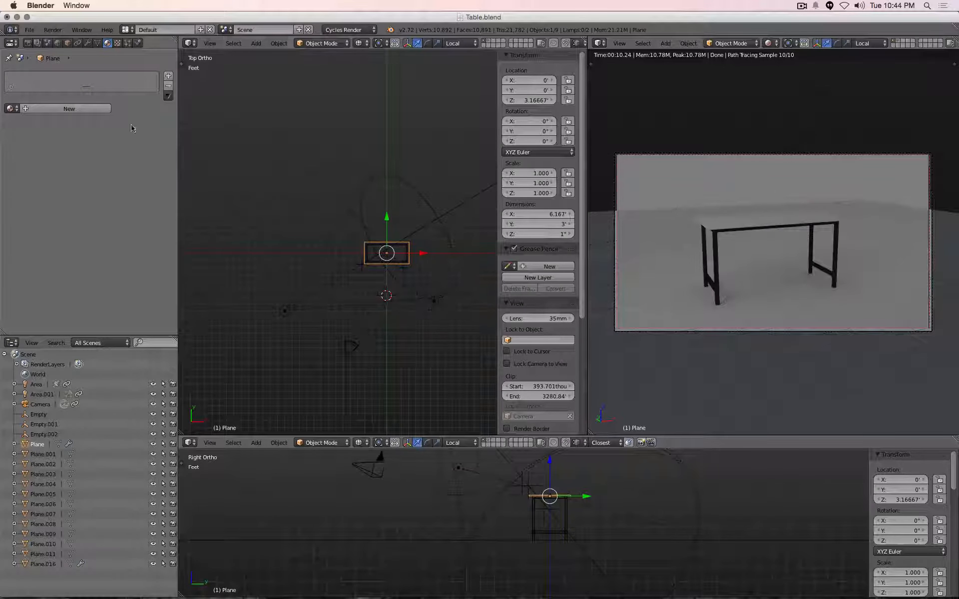
left_click(69, 108)
left_click(108, 180)
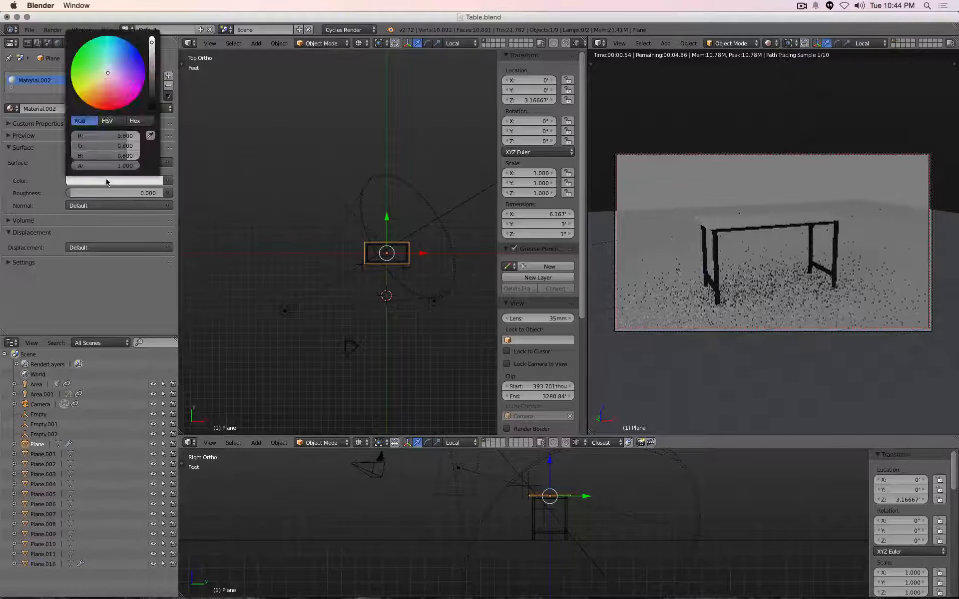
left_click(105, 94)
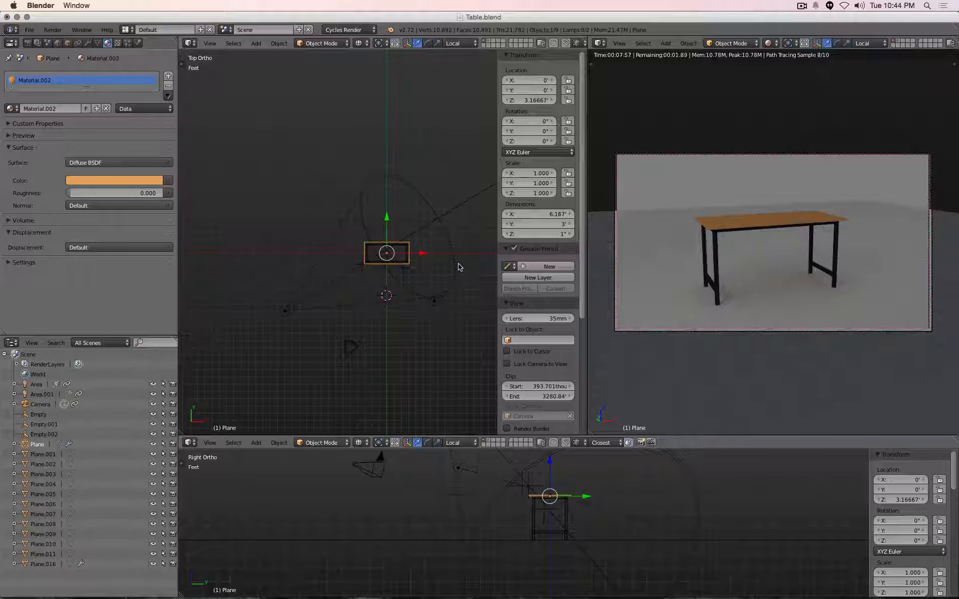
Step: Set the world background strength to 0
left_click(57, 44)
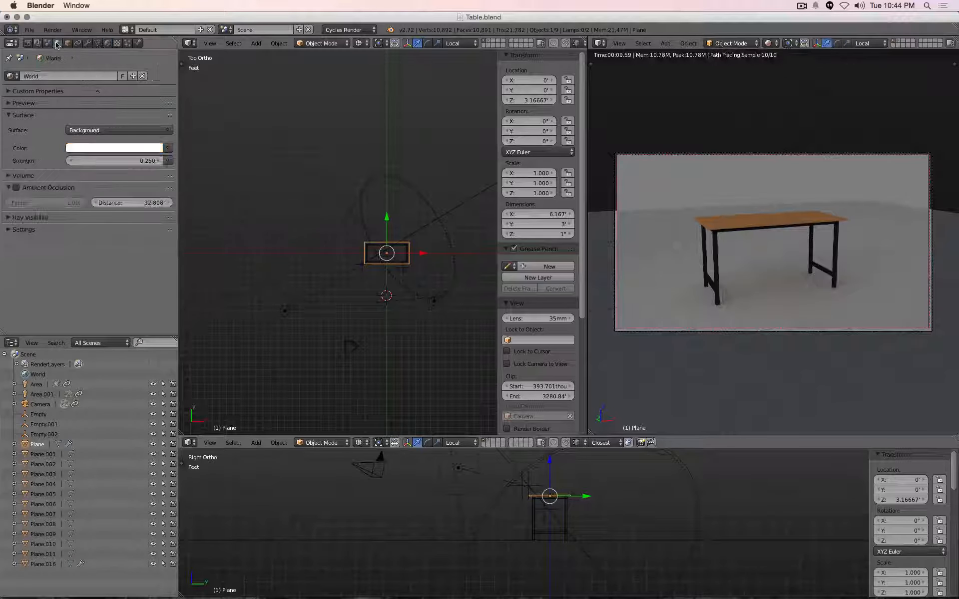
left_click(115, 157)
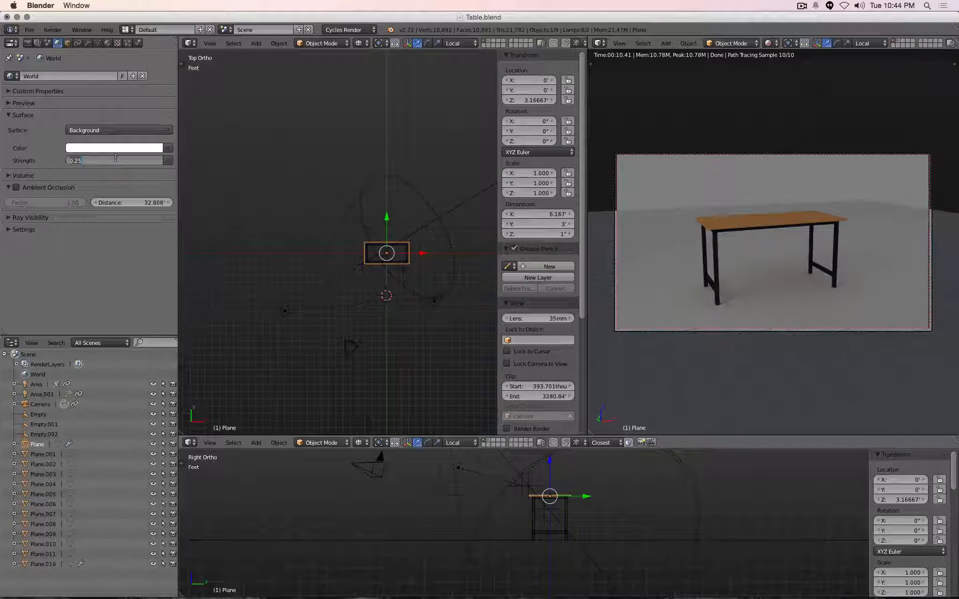
type("0")
key("Return")
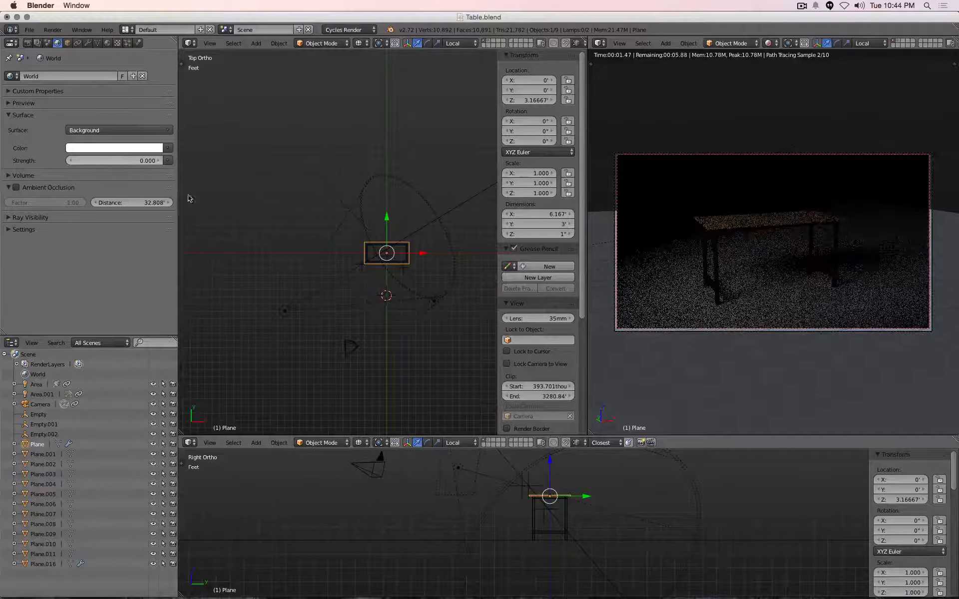
Step: Change the spot lamp beside the table to an Area lamp
right_click(288, 310)
left_click(88, 44)
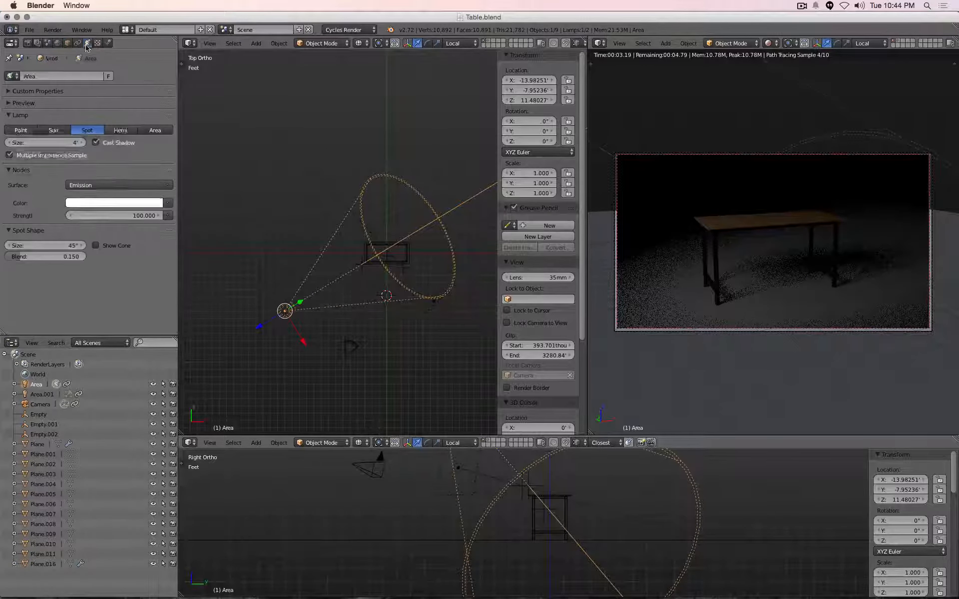
left_click(107, 184)
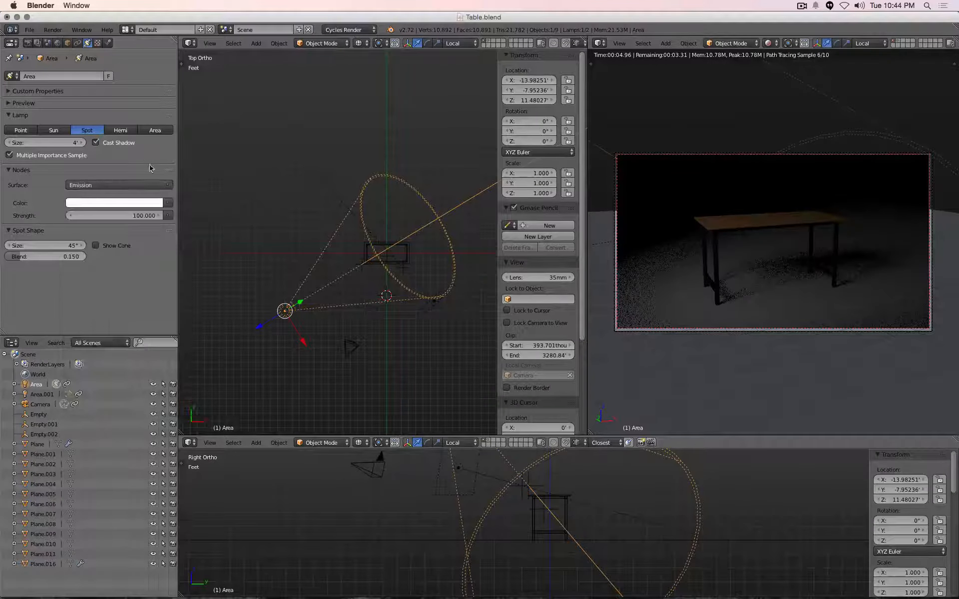
left_click(156, 131)
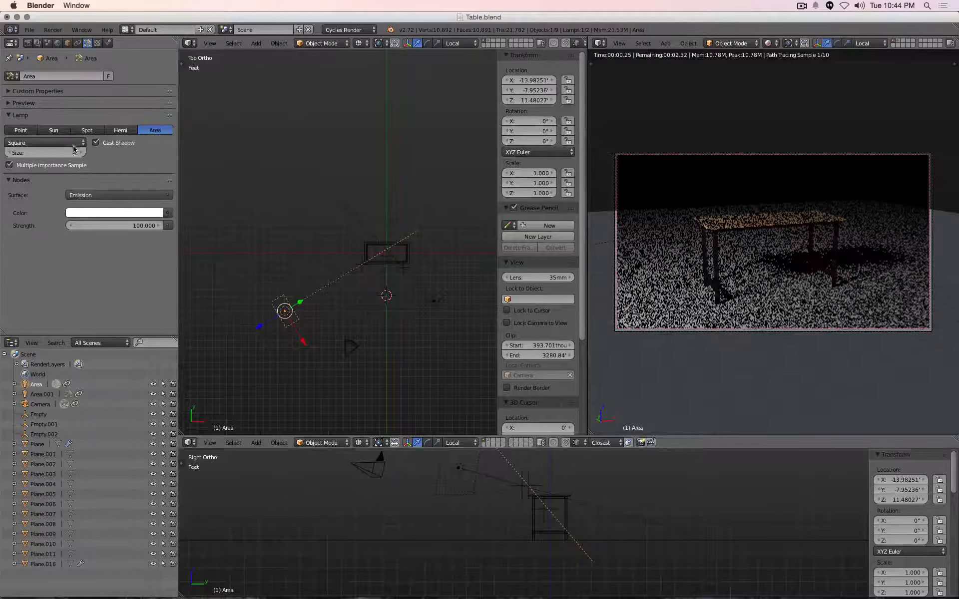
Step: Move the area lamp closer to the table, to about X -7.45, Y -4.74, Z 7.35 ft
left_click_drag(261, 330, 301, 306)
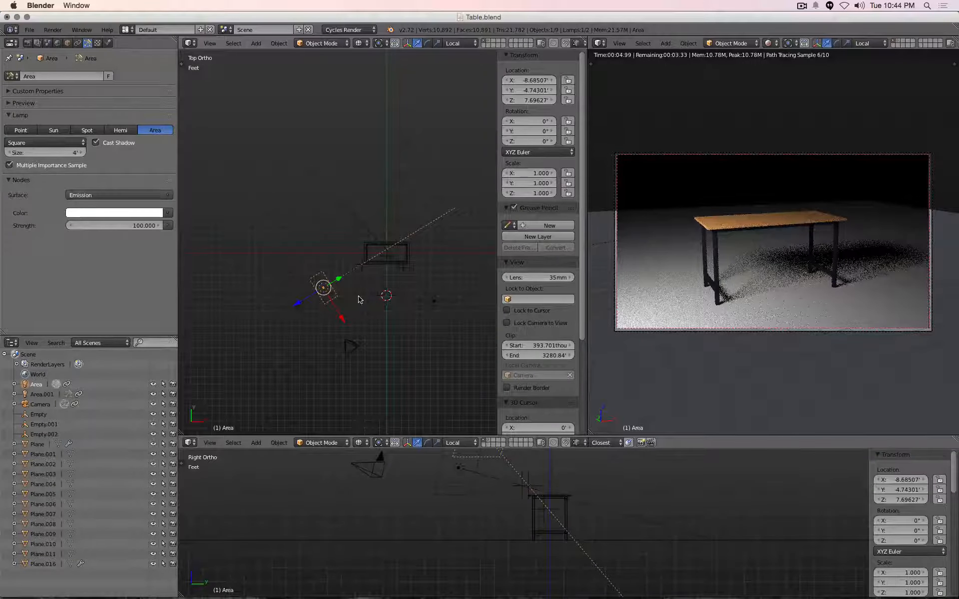
key("KP_1")
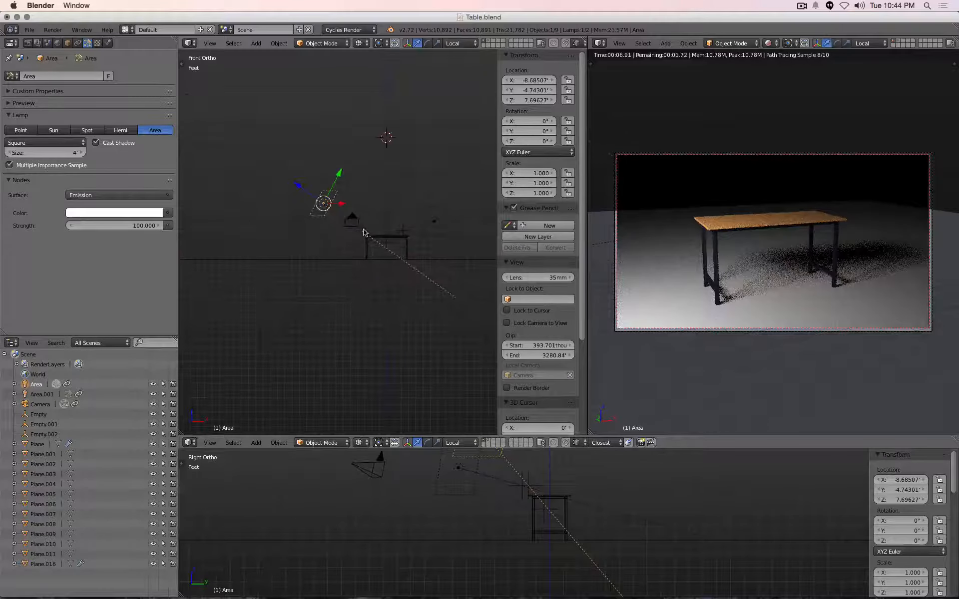
key("g")
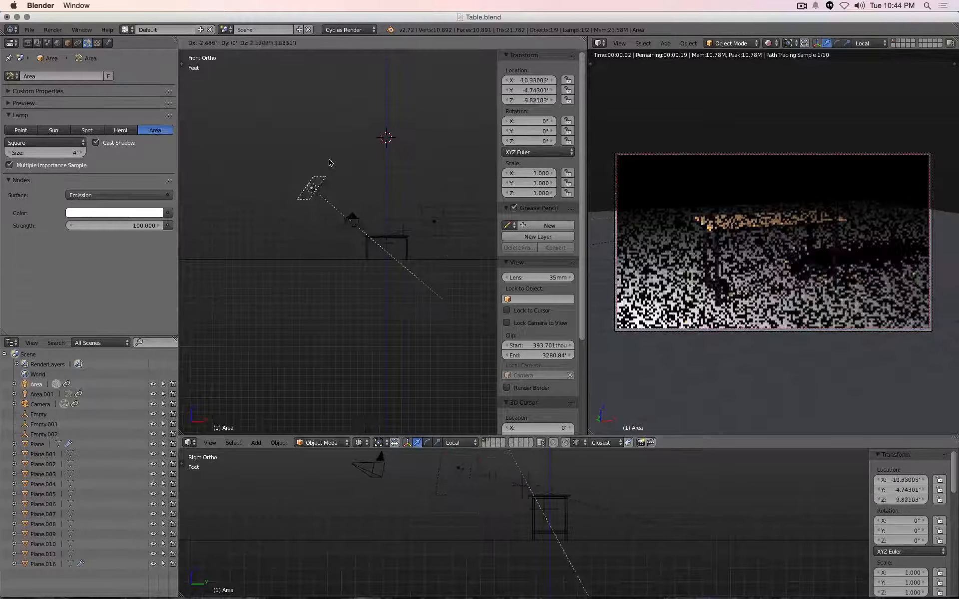
left_click(352, 188)
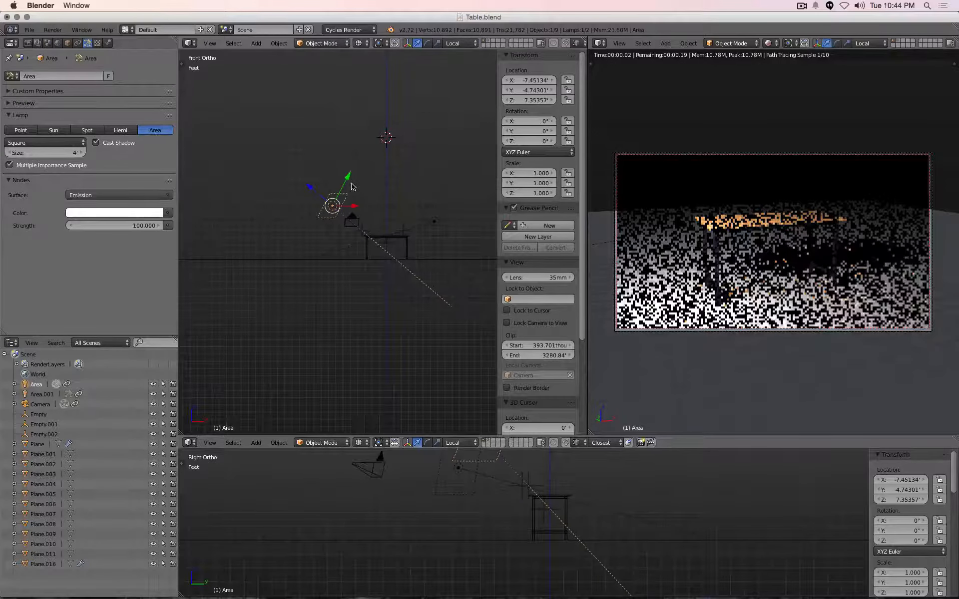
key("KP_7")
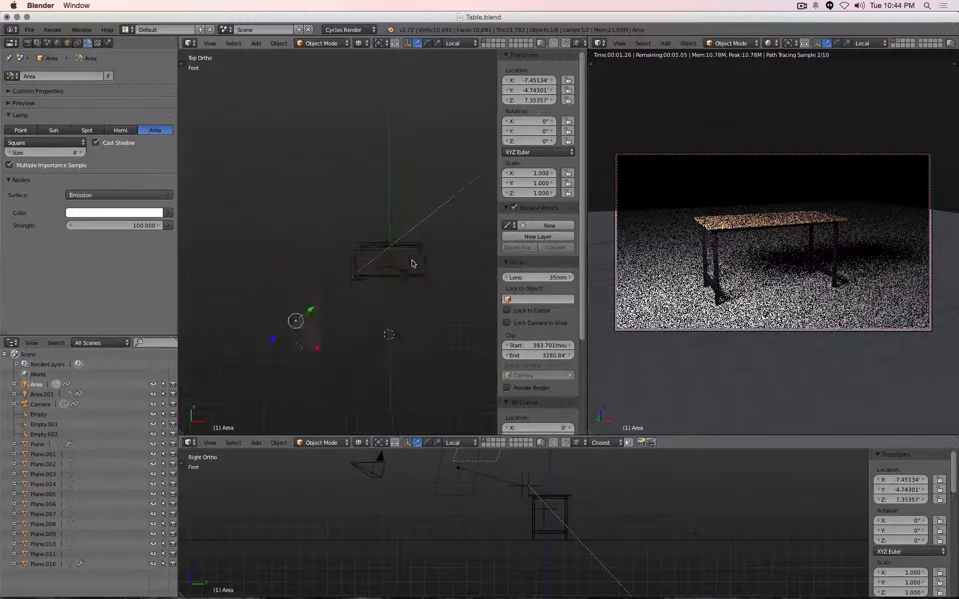
Step: Move the first area lamp's target empty to the table's front corner, about X -2.27, Y -1.46 ft
right_click(333, 312)
key("g")
left_click(354, 309)
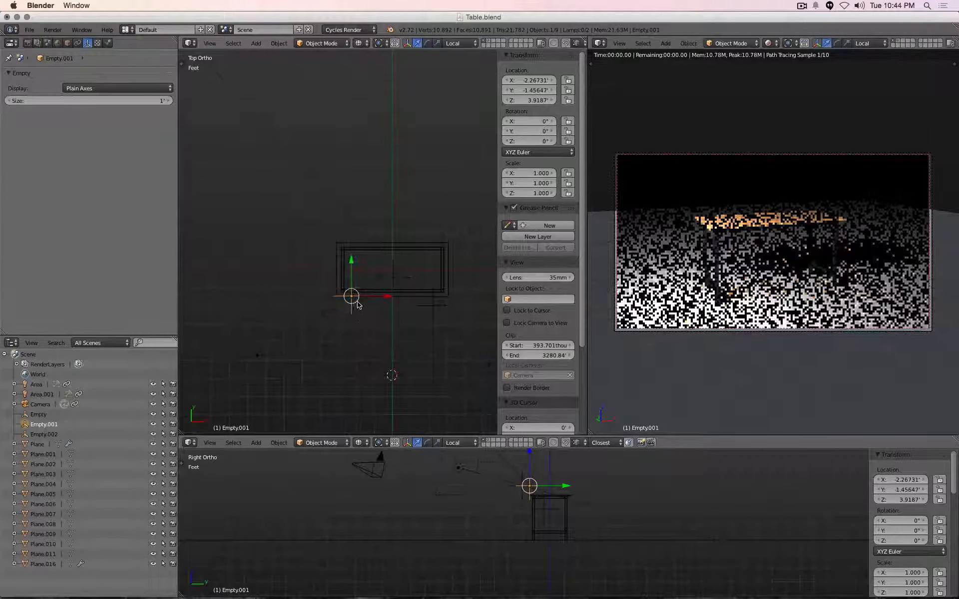
Step: Reposition the first area lamp on the floor plan to about X -7.26, Y -5.69 ft
scroll(358, 295, "down", 3)
right_click(317, 307)
key("g")
left_click(315, 320)
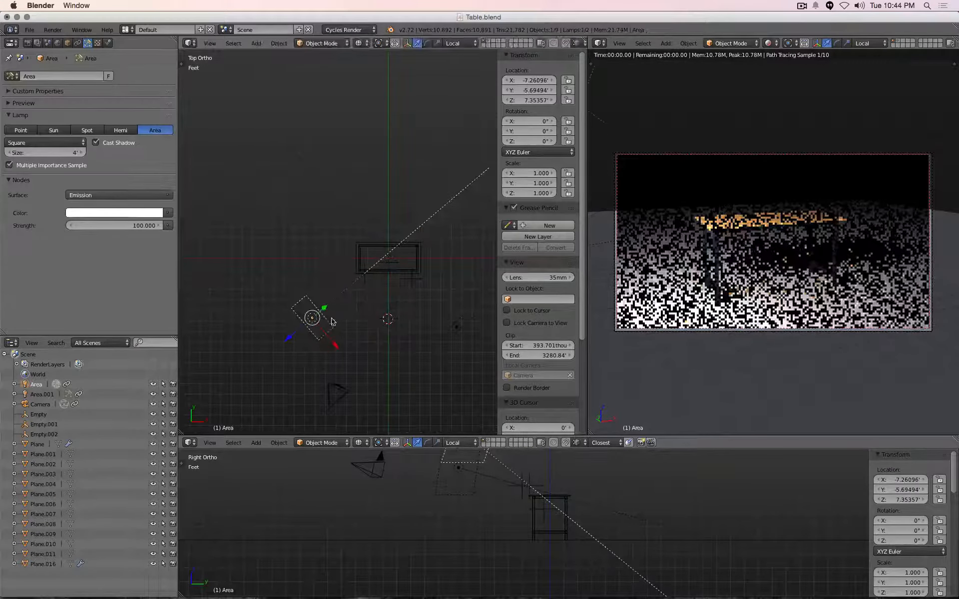
Step: Shift the second area lamp's target empty closer to the table and move that lamp to about X 8.07, Y -6.15 ft
right_click(456, 327)
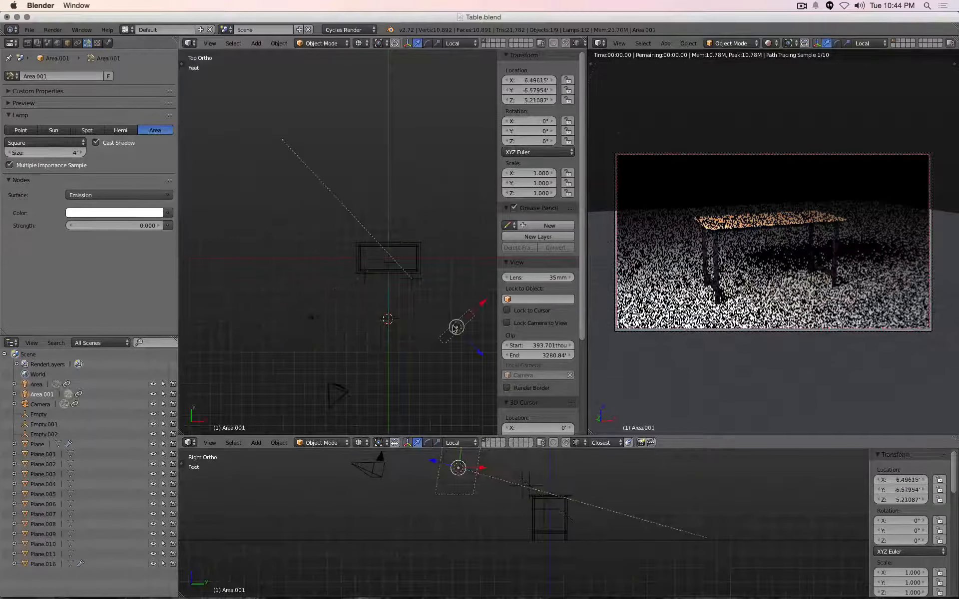
right_click(412, 281)
right_click(458, 325)
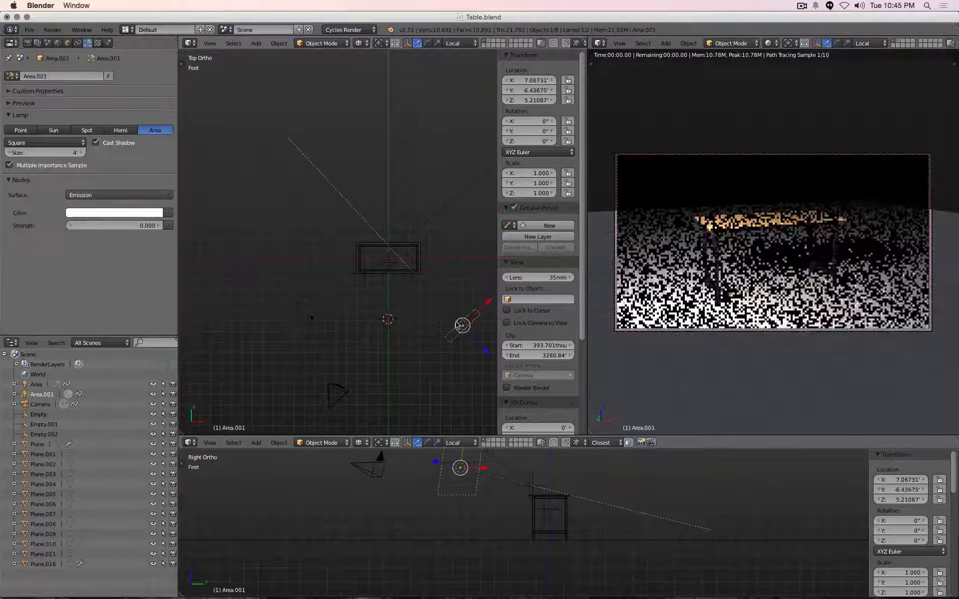
key("g")
left_click(463, 299)
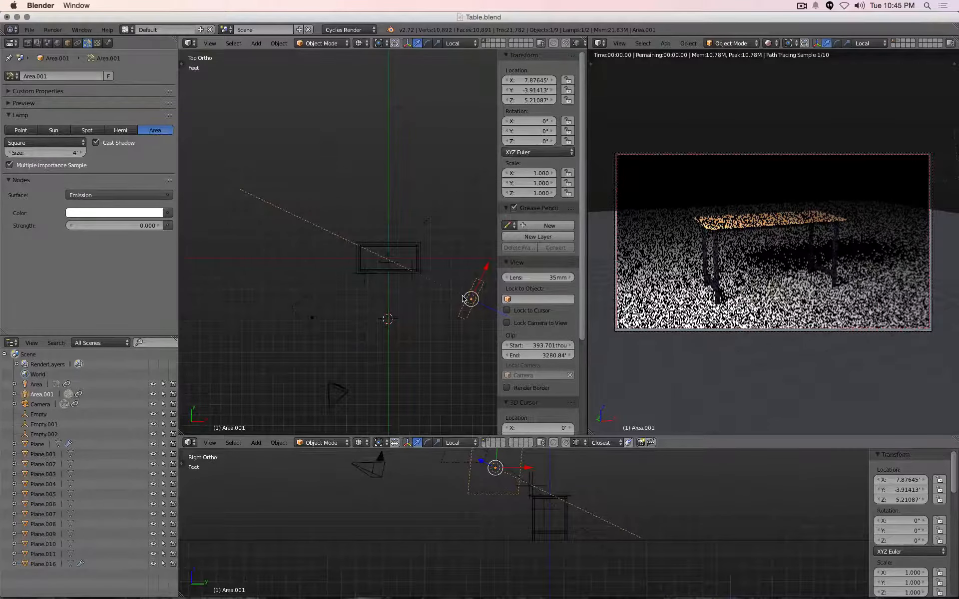
key("g")
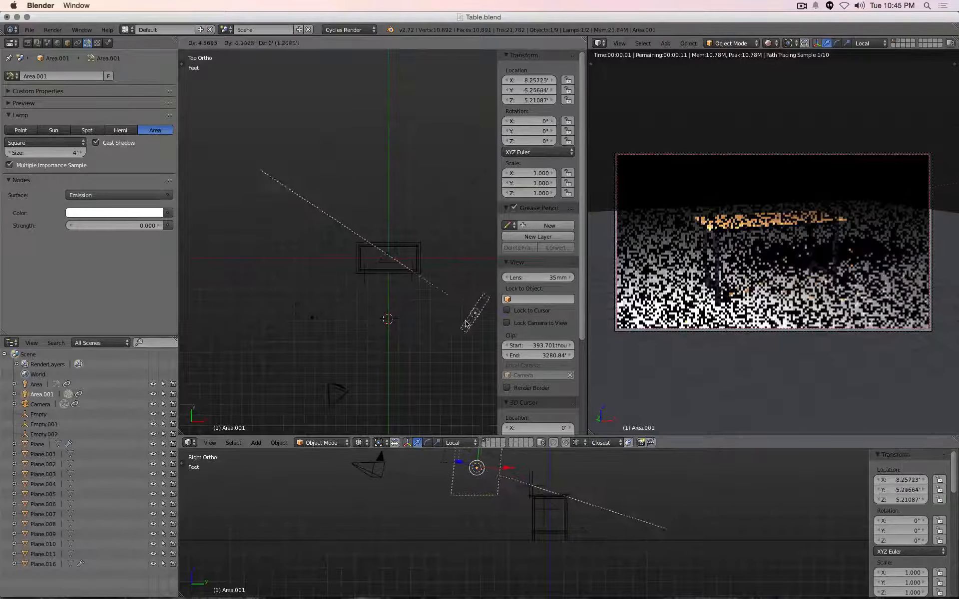
left_click(466, 325)
Step: Raise the second area lamp in the front view to about X 8.16, Z 6.07 ft
key("KP_1")
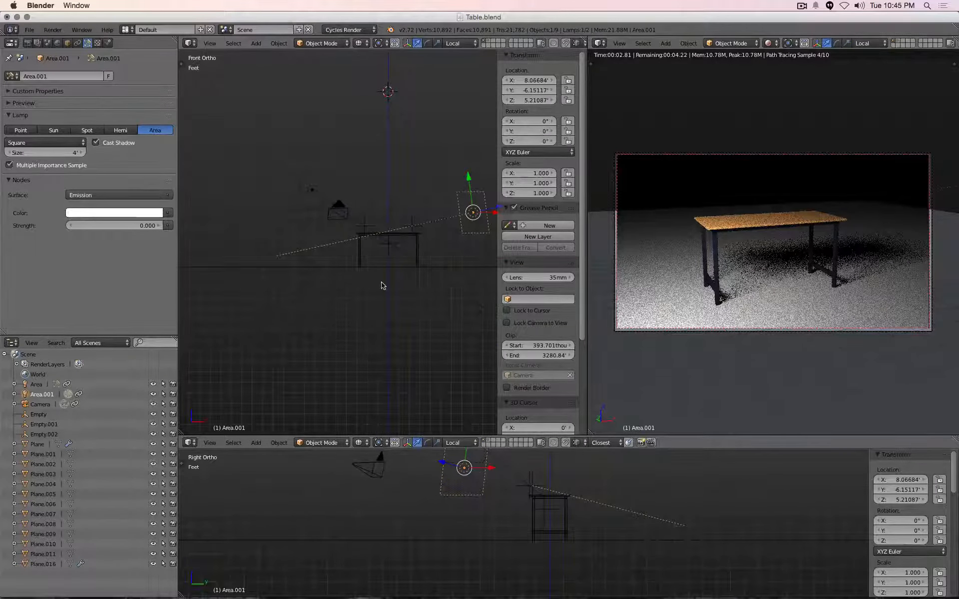
key("g")
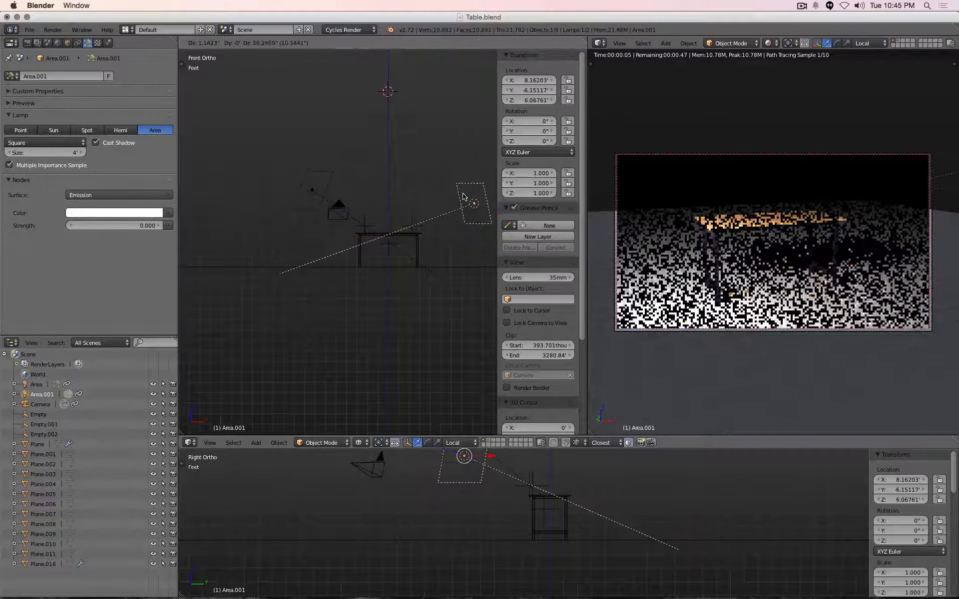
left_click(464, 195)
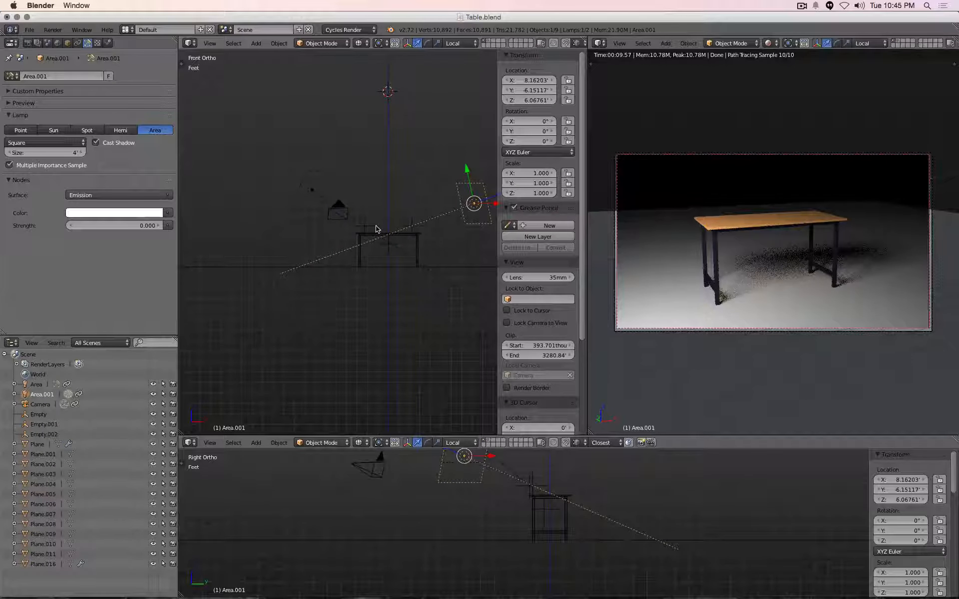
key("KP_7")
key("KP_1")
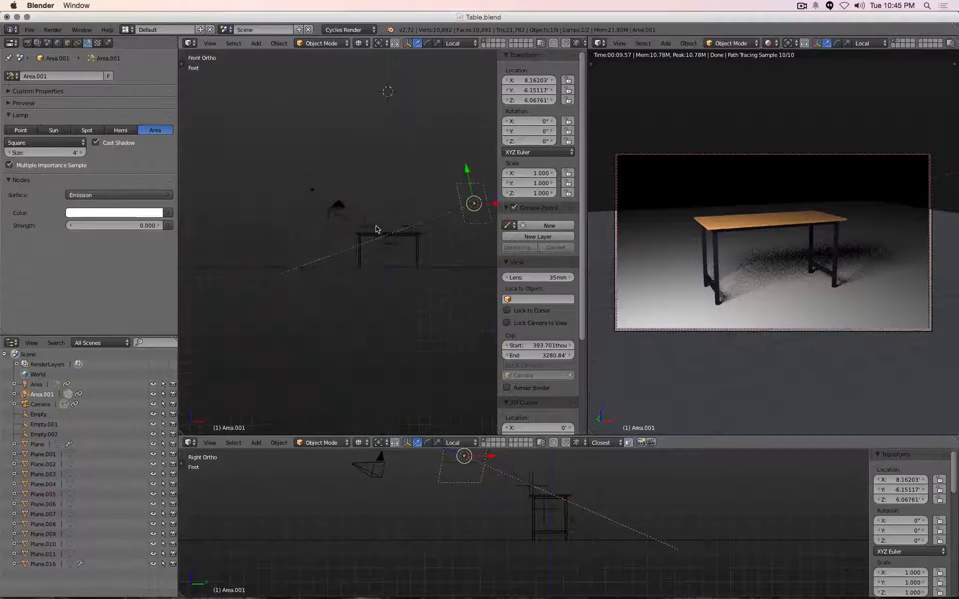
key("KP_3")
key("KP_1")
key("KP_2")
key("KP_2")
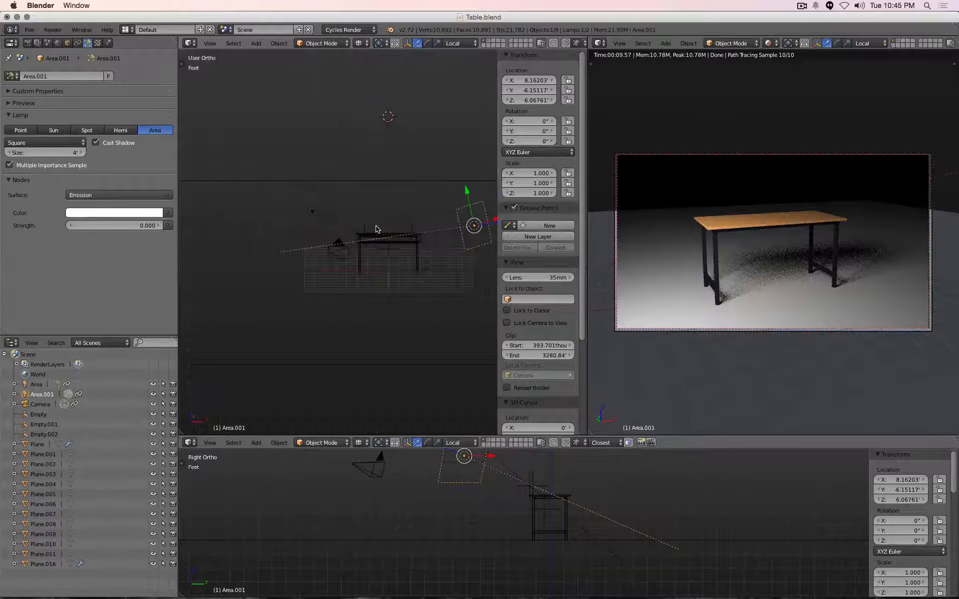